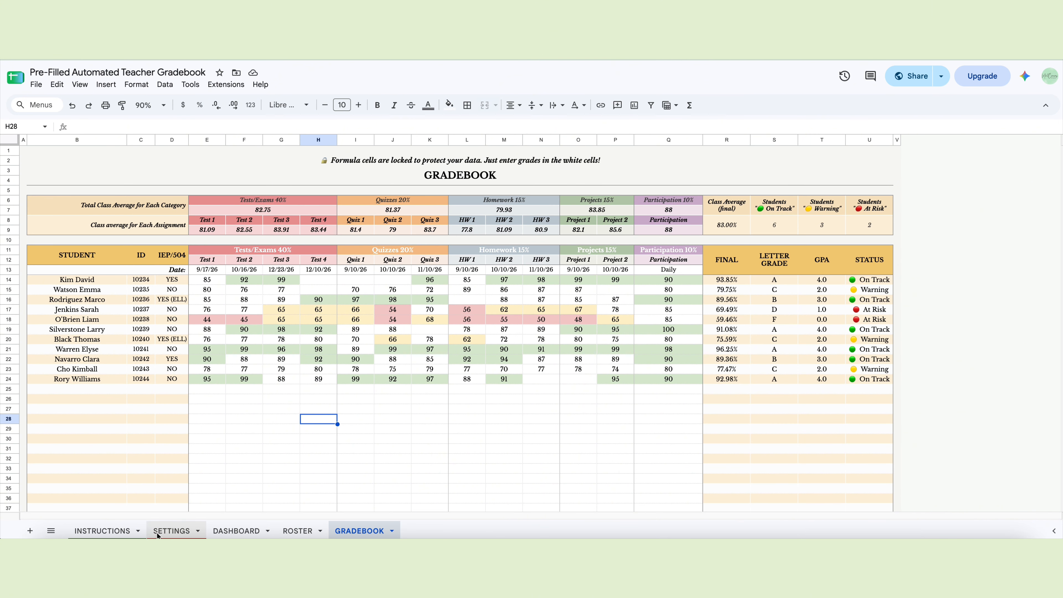
Look through the Instructions, Settings, Dashboard, Roster and Gradebook sheets of the pre-filled gradebook
click(124, 531)
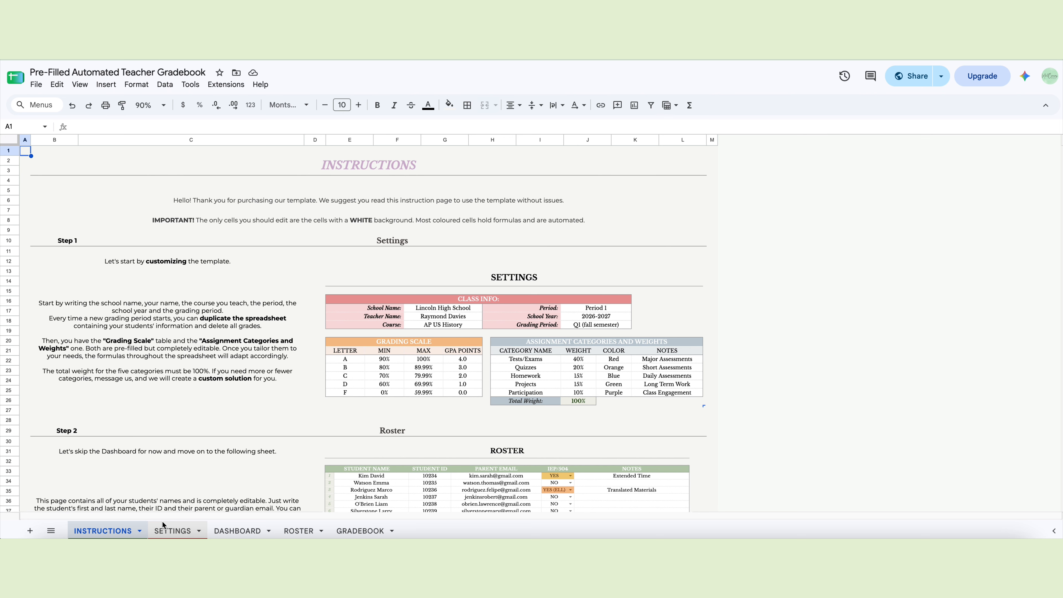
click(165, 529)
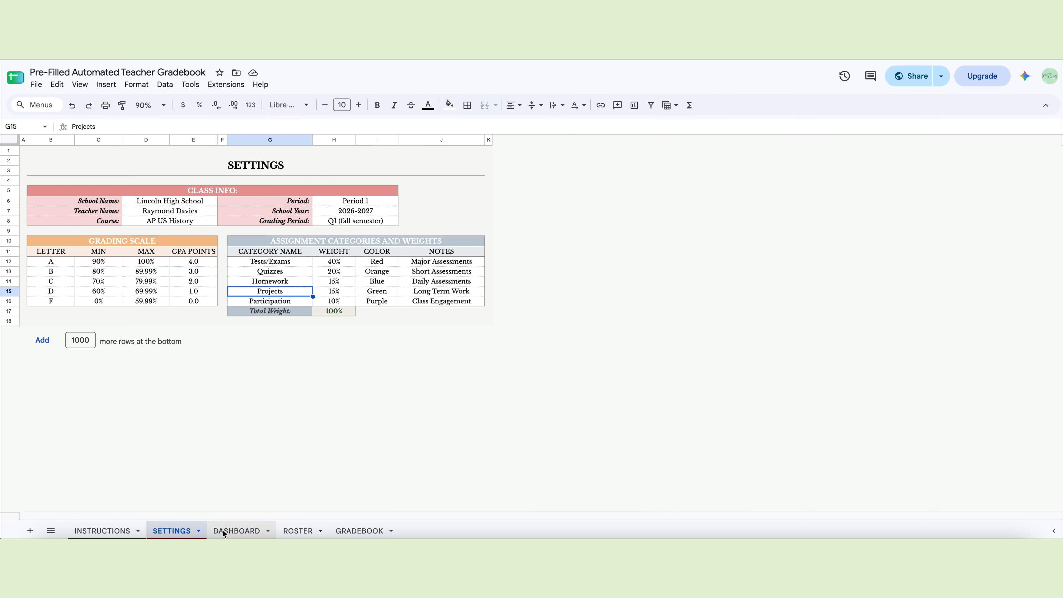
click(251, 532)
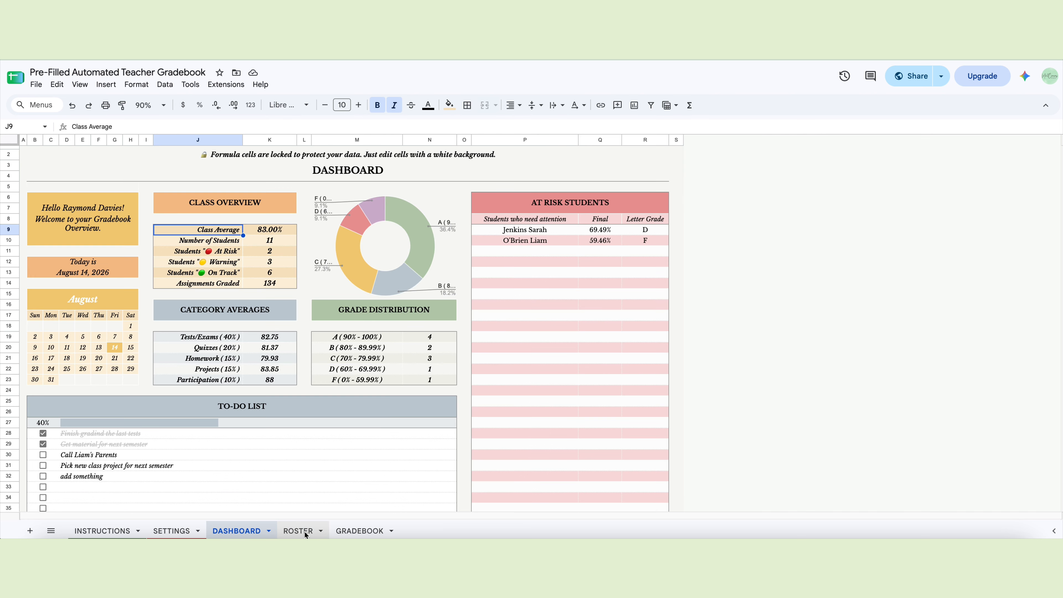
click(306, 532)
click(356, 532)
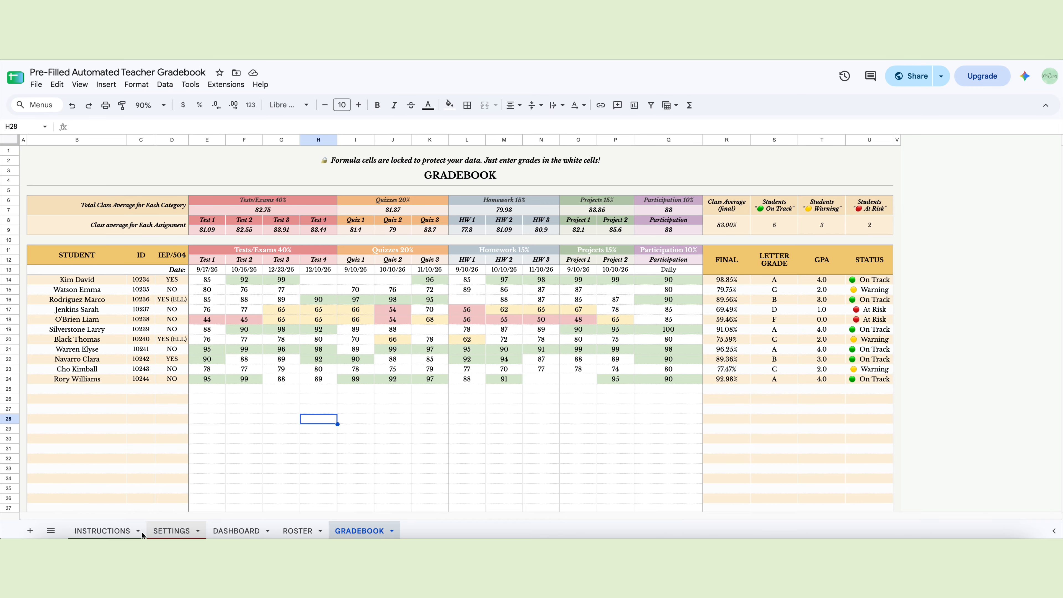
Review the Instructions and Settings sheets and the Parent Email column of the Roster sheet
click(124, 531)
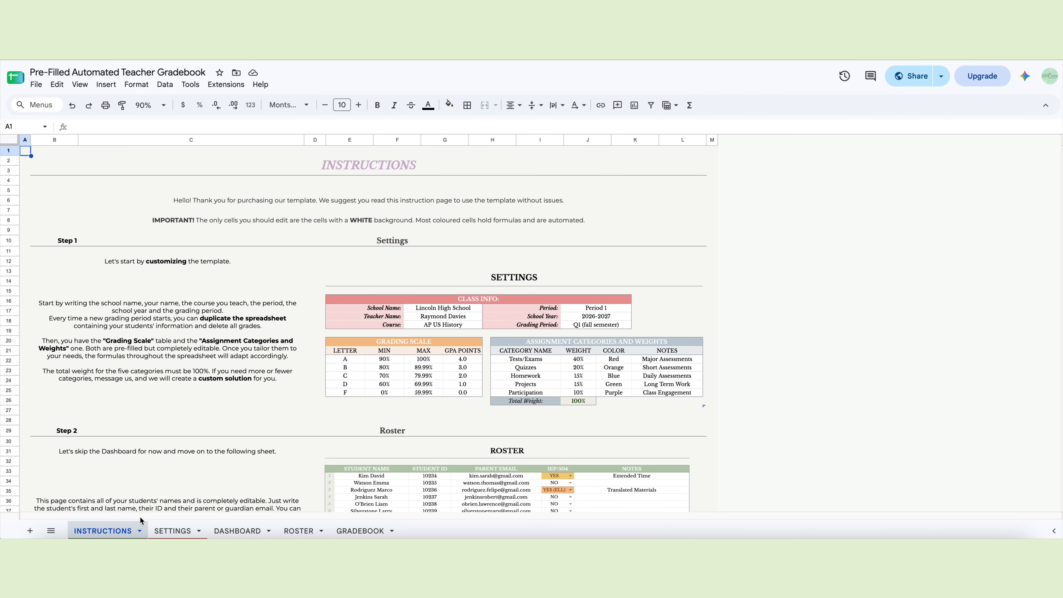
click(178, 528)
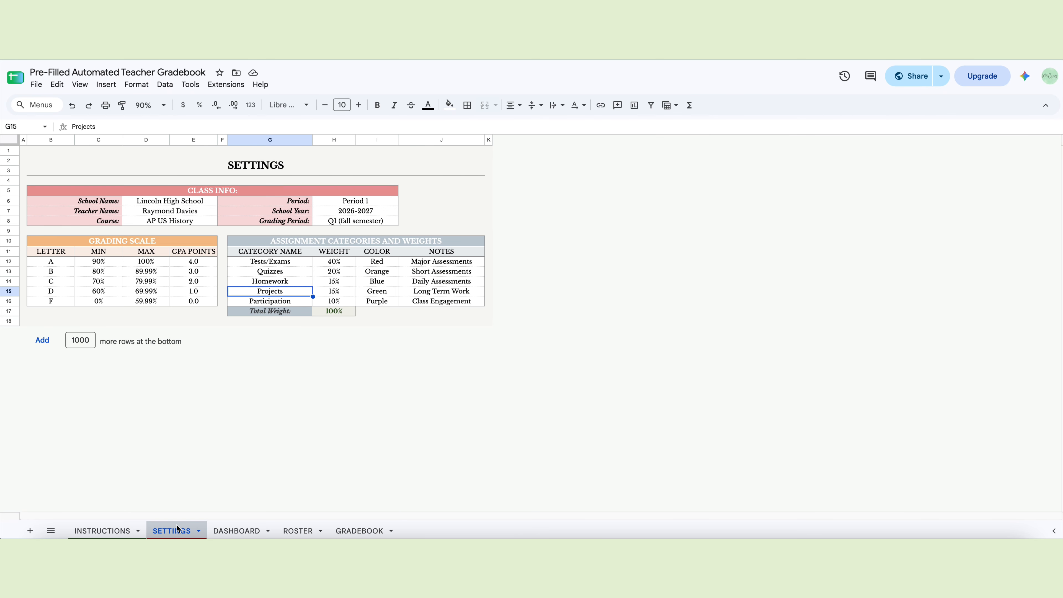
click(128, 529)
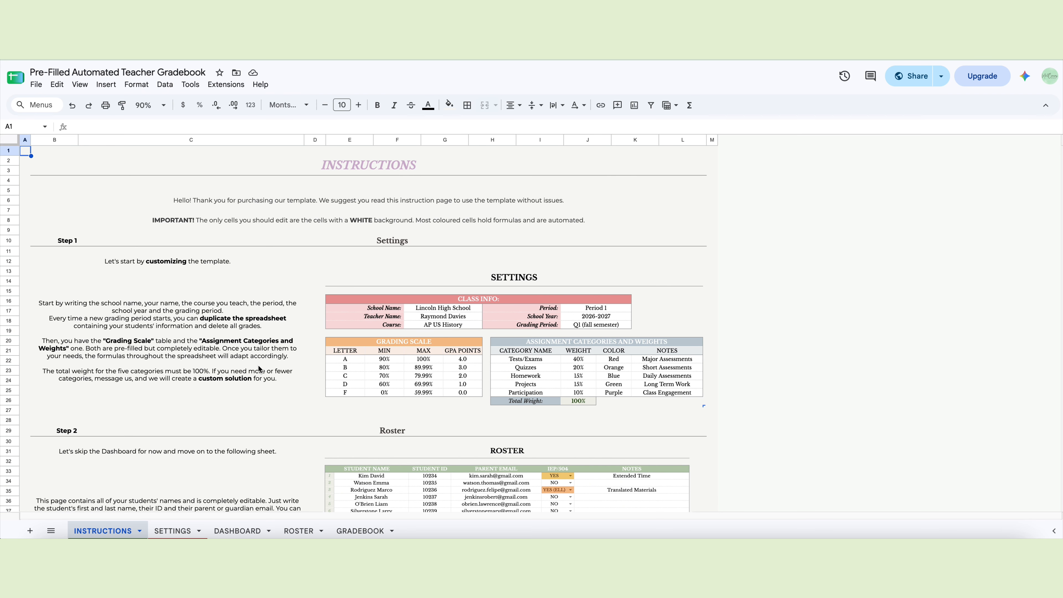
click(299, 531)
drag(233, 200, 233, 326)
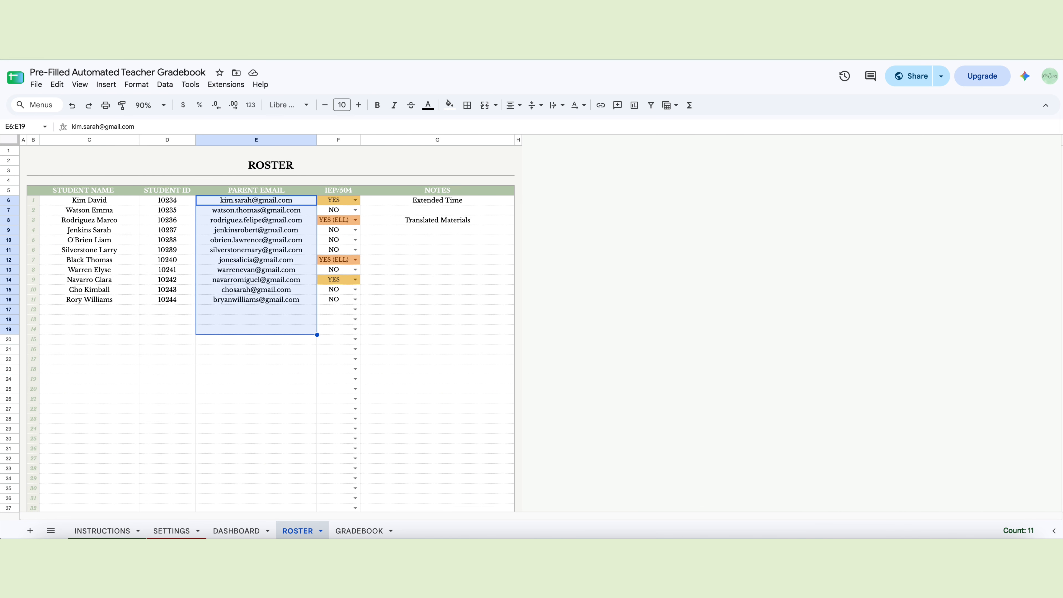
Look through the Settings, Dashboard, Roster and Gradebook sheets of the blank Automated Teacher Gradebook
click(178, 531)
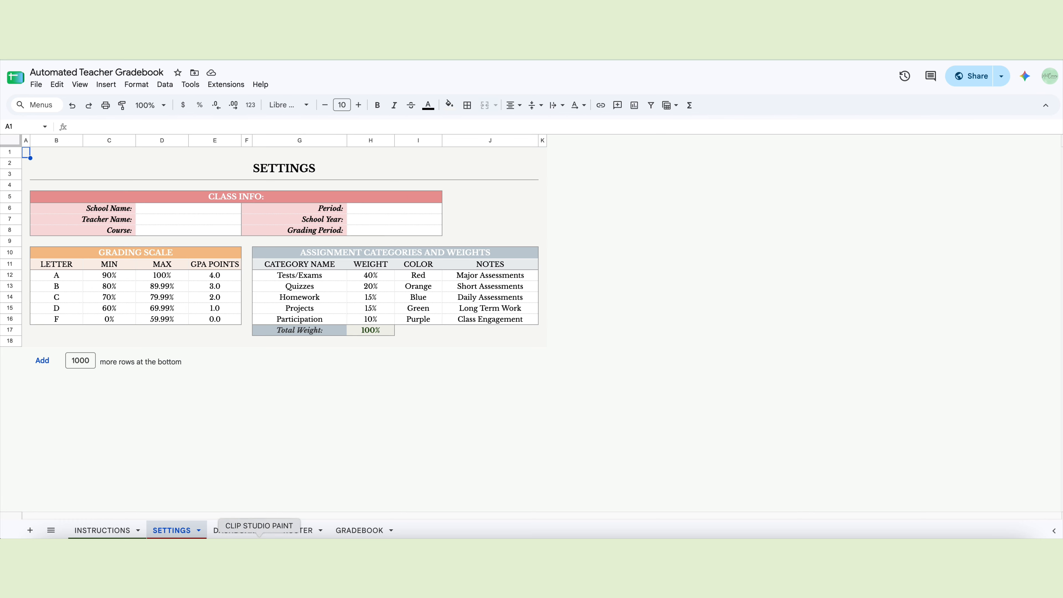
click(261, 531)
click(291, 531)
click(354, 530)
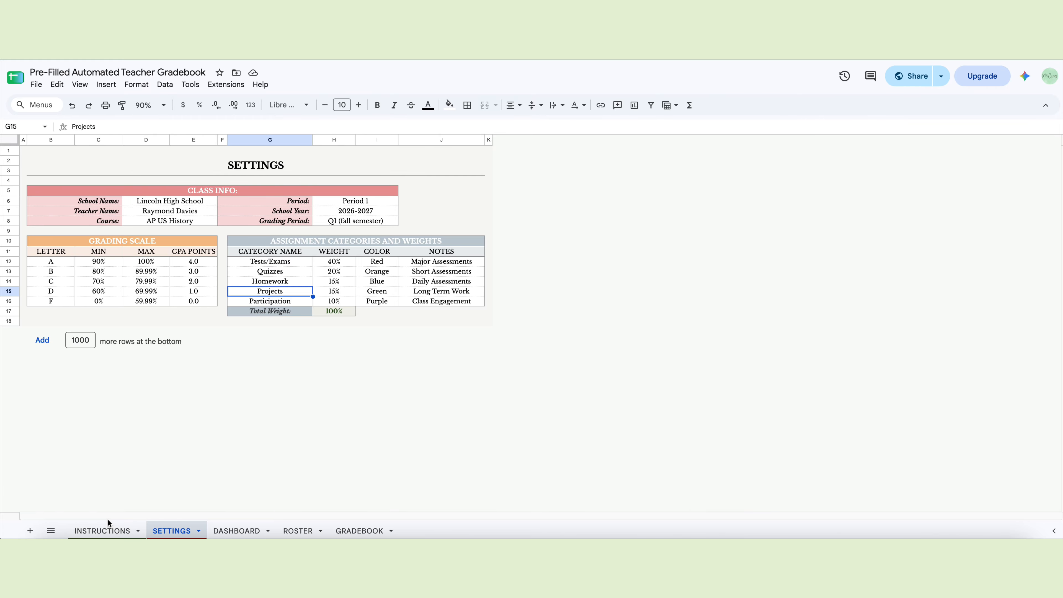
Read through the Instructions sheet of the pre-filled gradebook from beginning to end
click(128, 531)
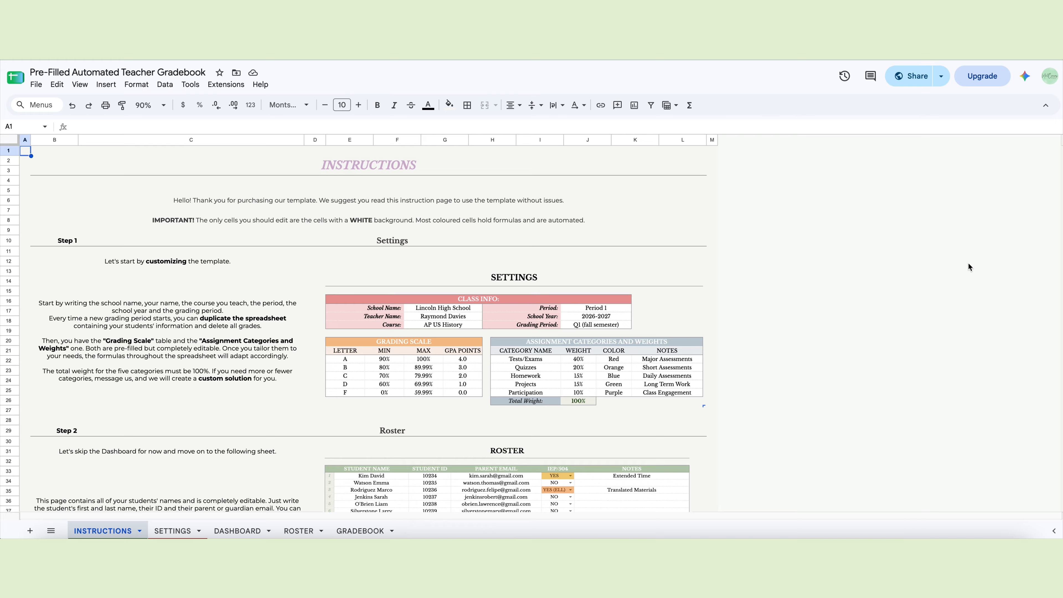
scroll(1056, 256, down, 10)
drag(1062, 257, 1060, 145)
click(139, 531)
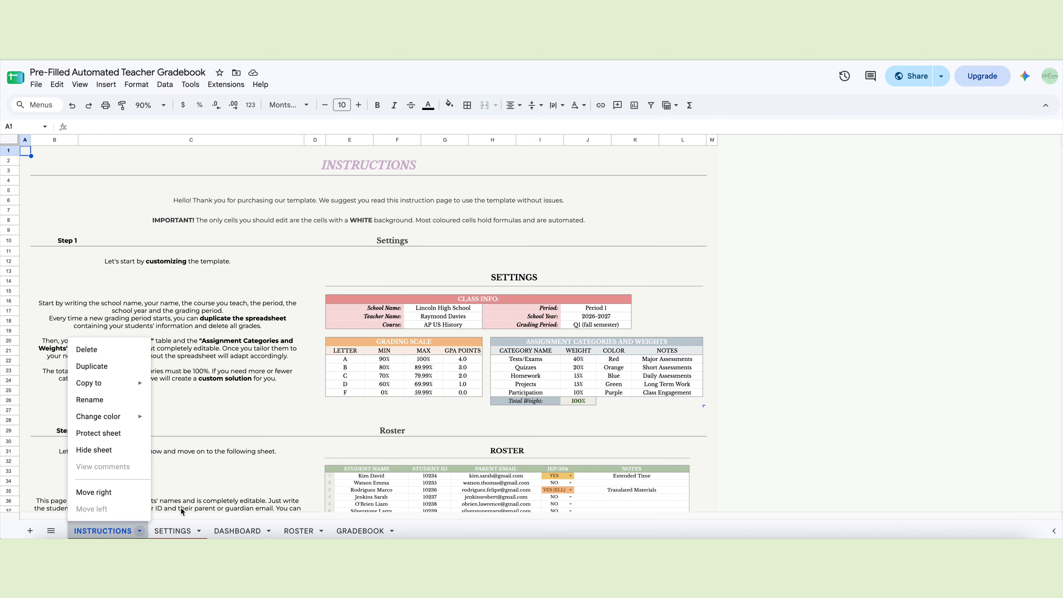
Review the Class Info fields on the Settings sheet, from School Name through Grading Period
click(177, 532)
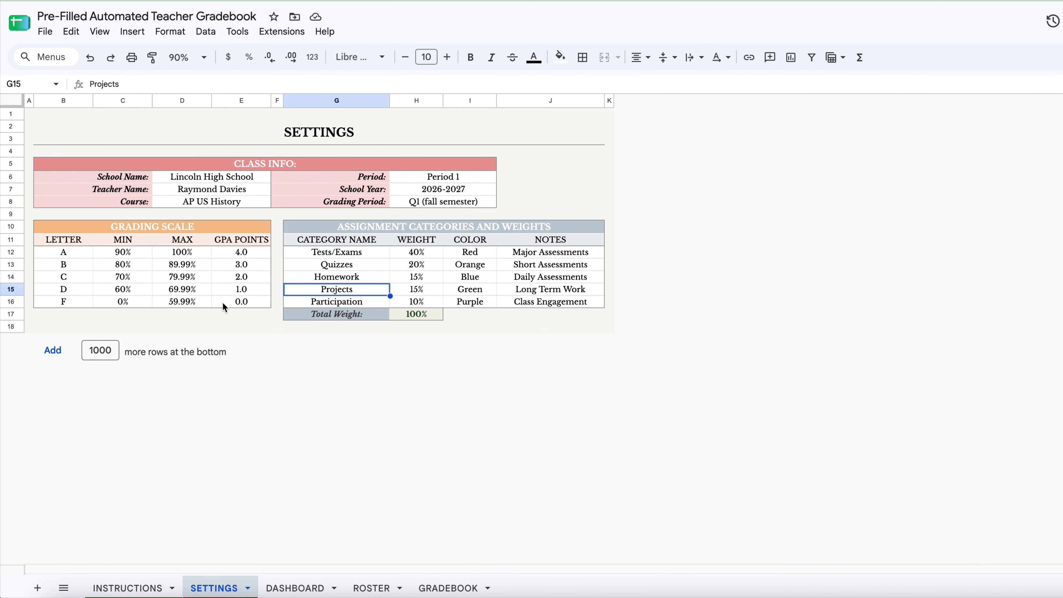
click(201, 179)
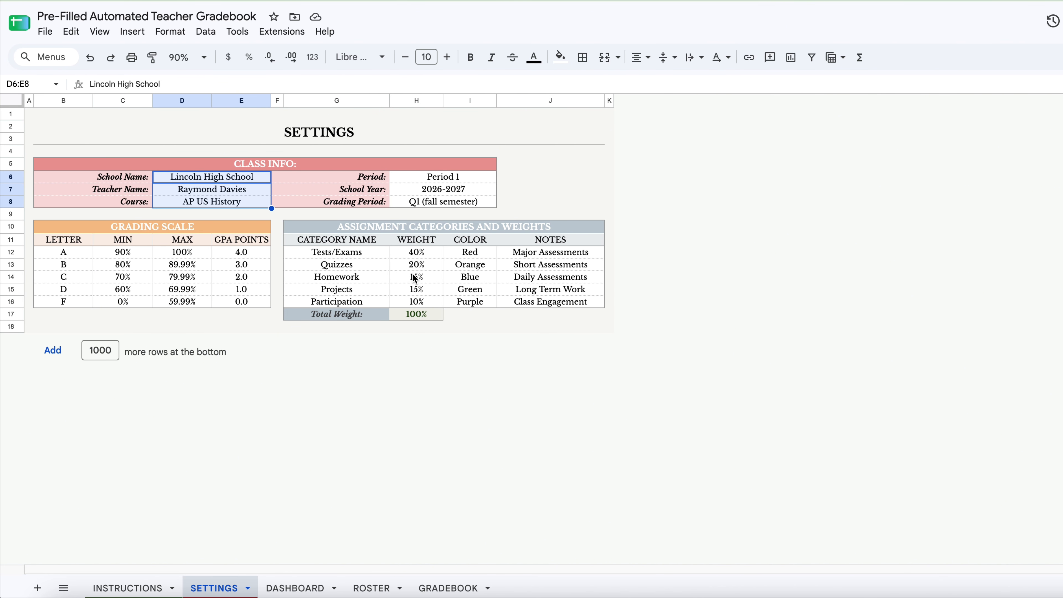
click(252, 188)
click(252, 204)
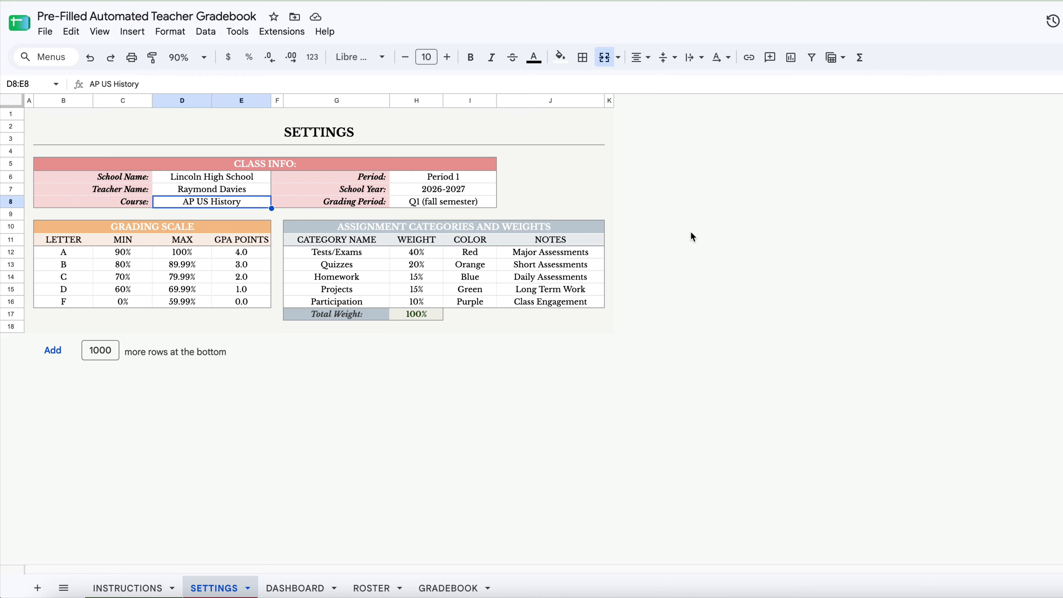
click(474, 179)
click(475, 191)
click(475, 205)
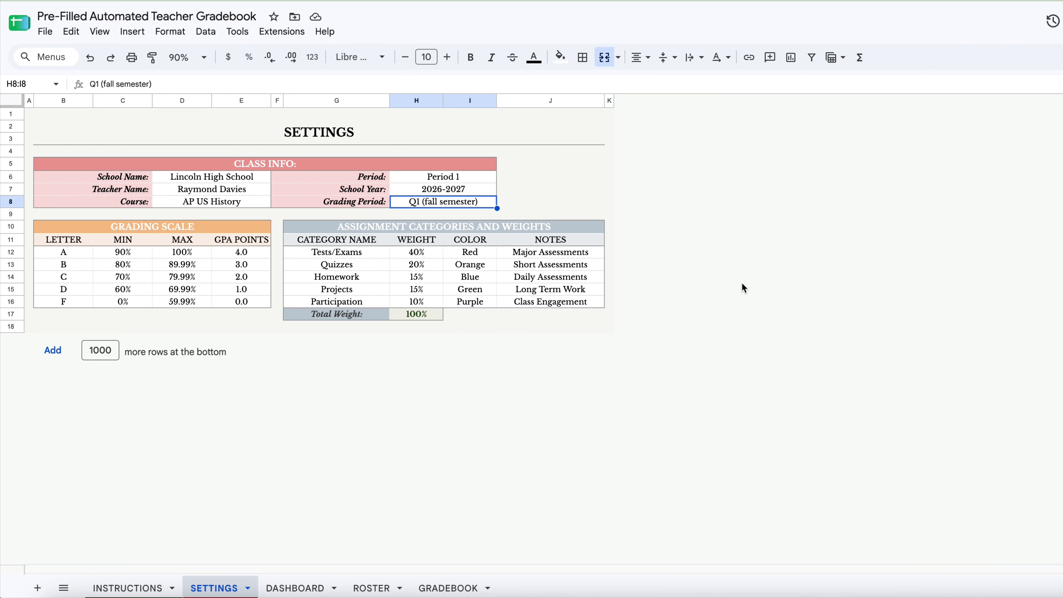
Examine the Grading Scale table, including its minimum percentages, and the Assignment Categories and Weights table
drag(145, 228, 239, 301)
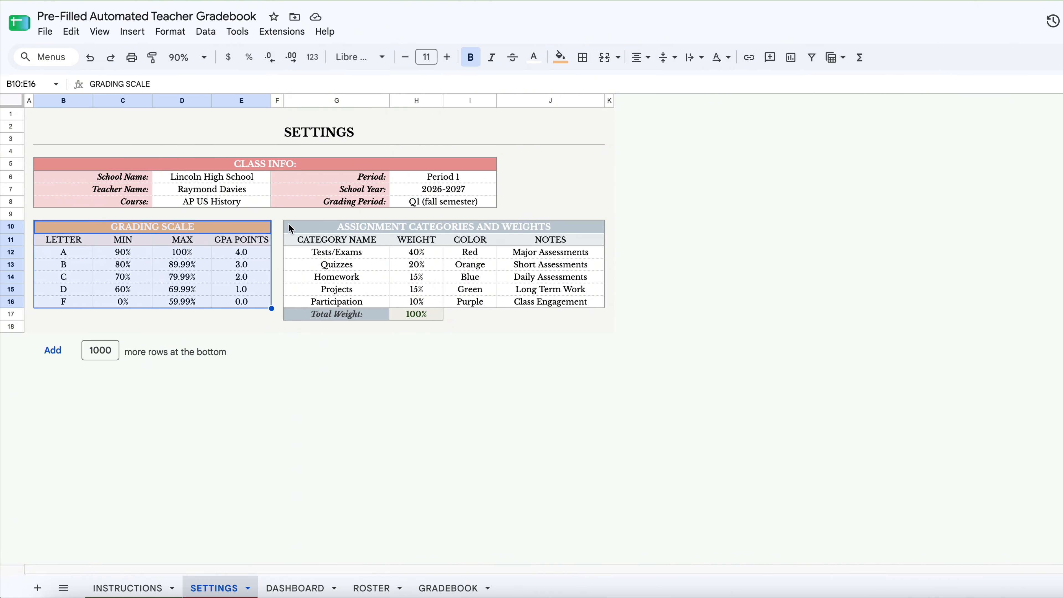
drag(293, 228, 351, 315)
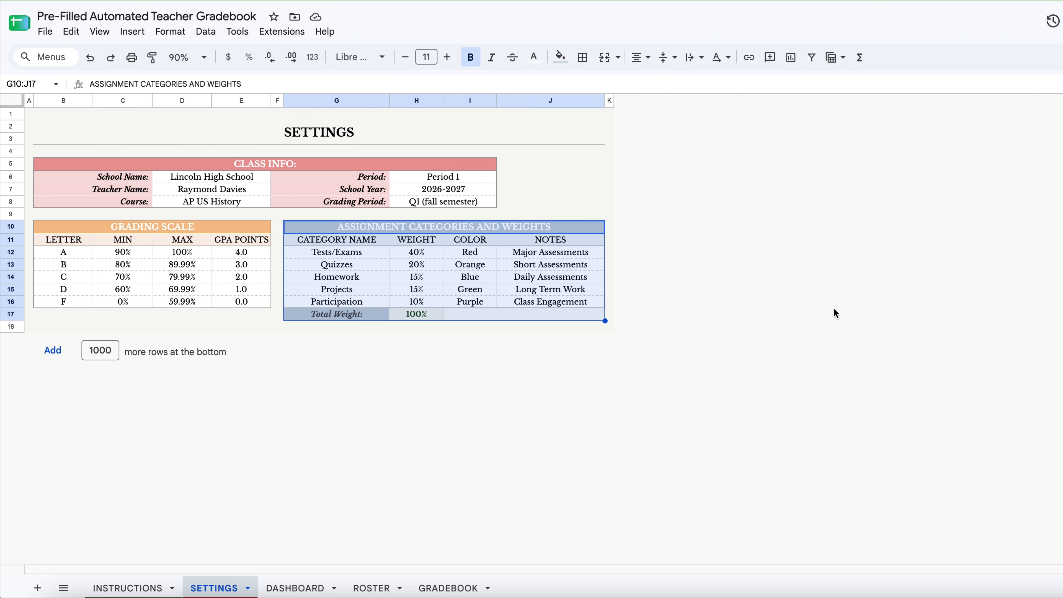
click(124, 279)
click(126, 267)
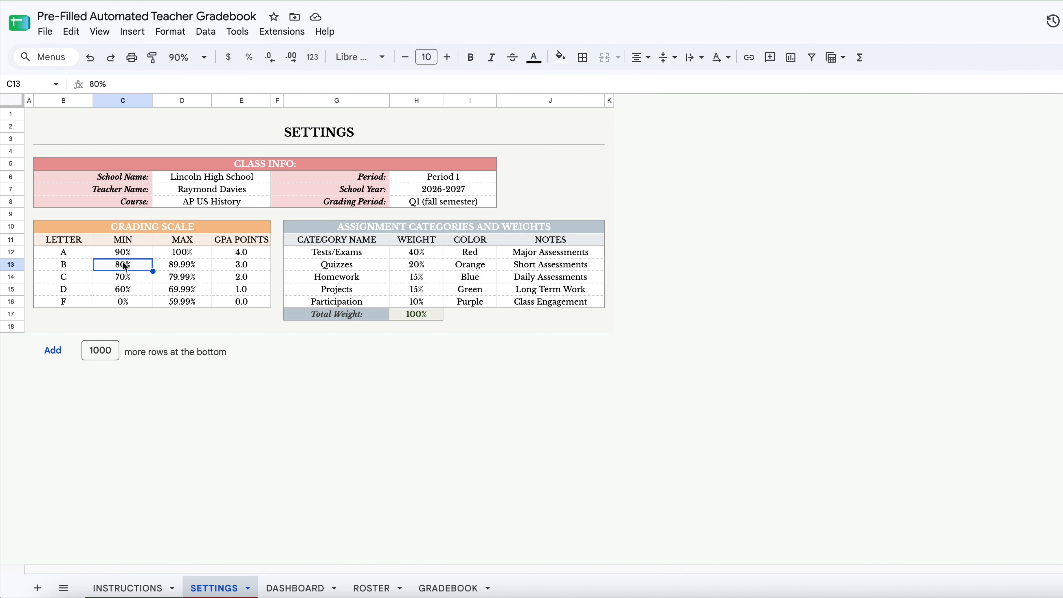
click(126, 255)
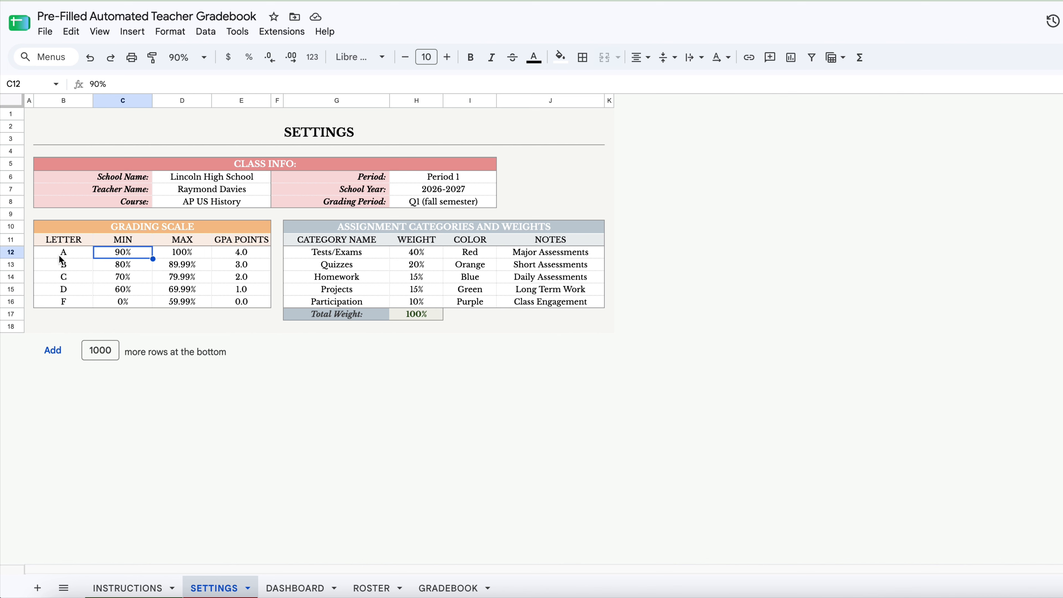
drag(86, 255, 234, 291)
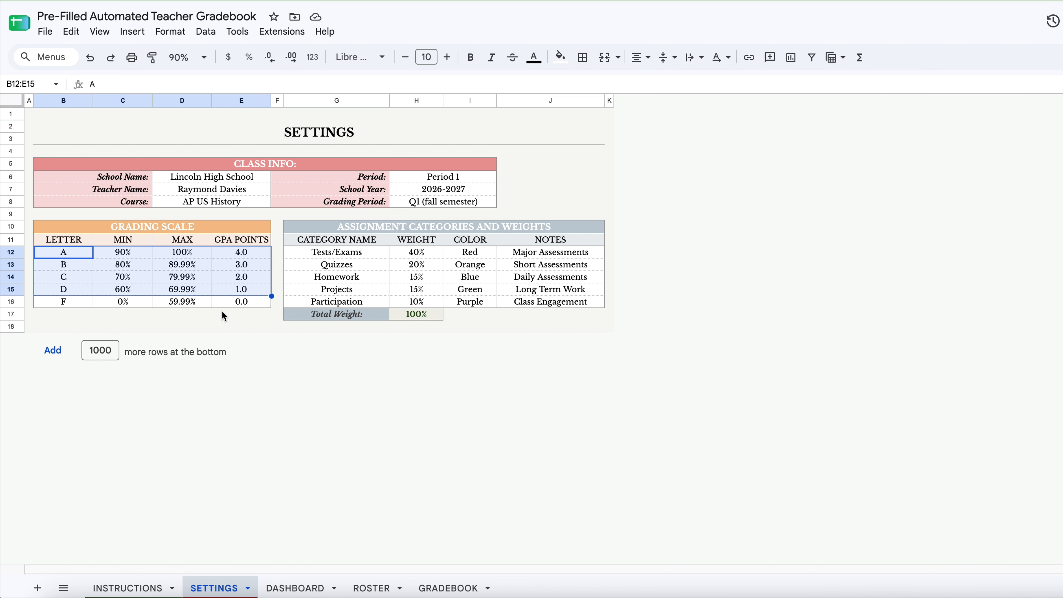
click(109, 252)
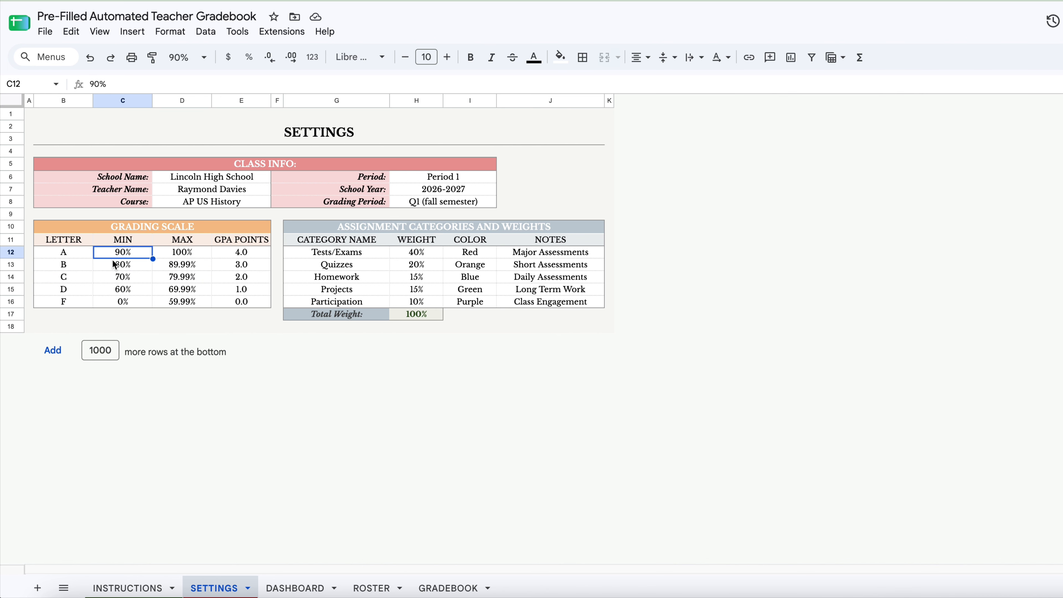
Try a minimum of 75% for letter grade C in the Grading Scale, and undo the change
click(118, 281)
text(75)
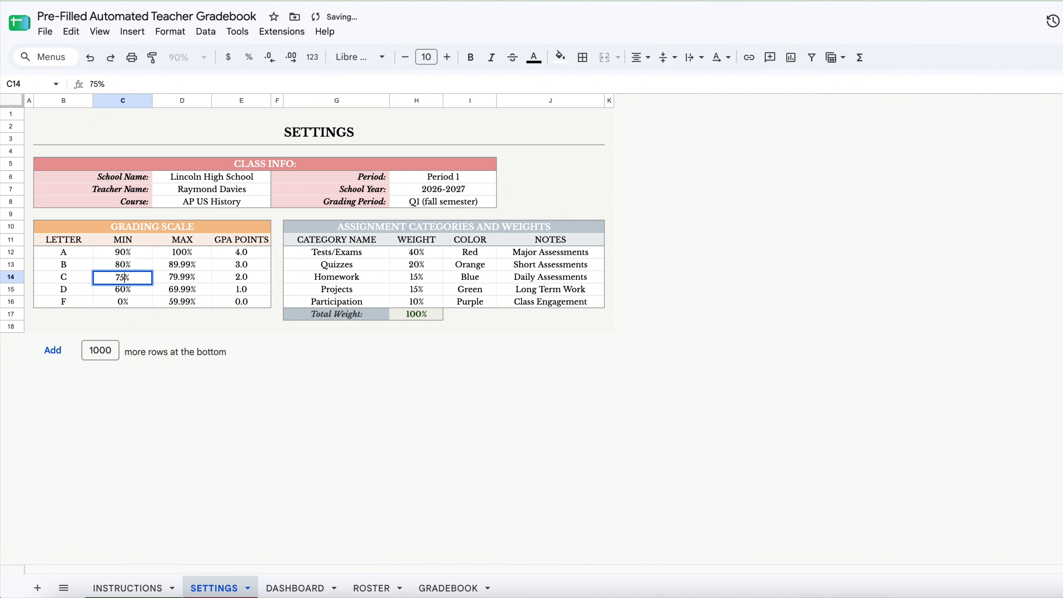
key(Return)
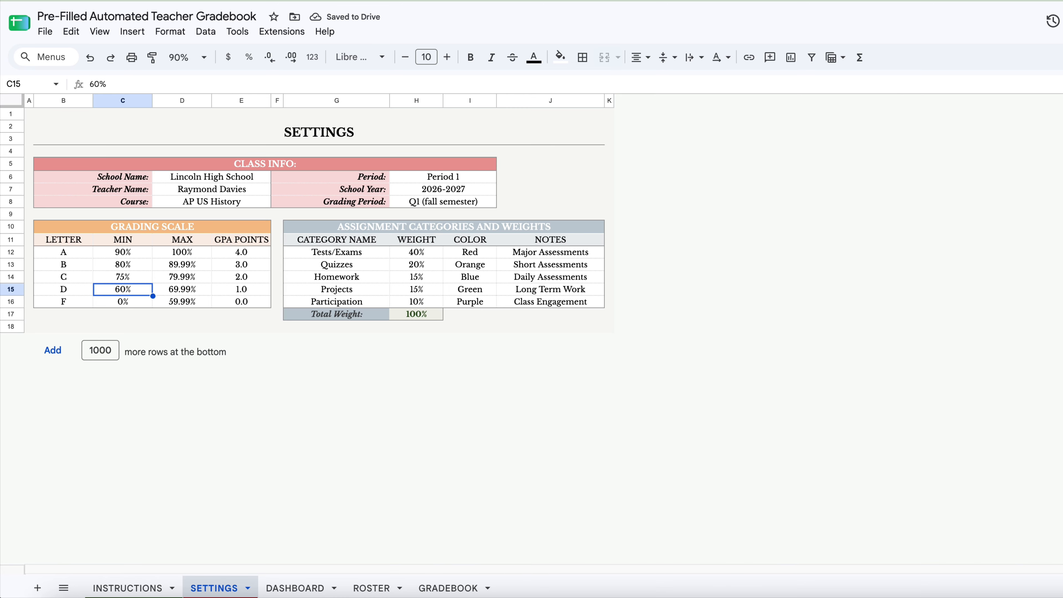
key(Up)
key(ctrl+z)
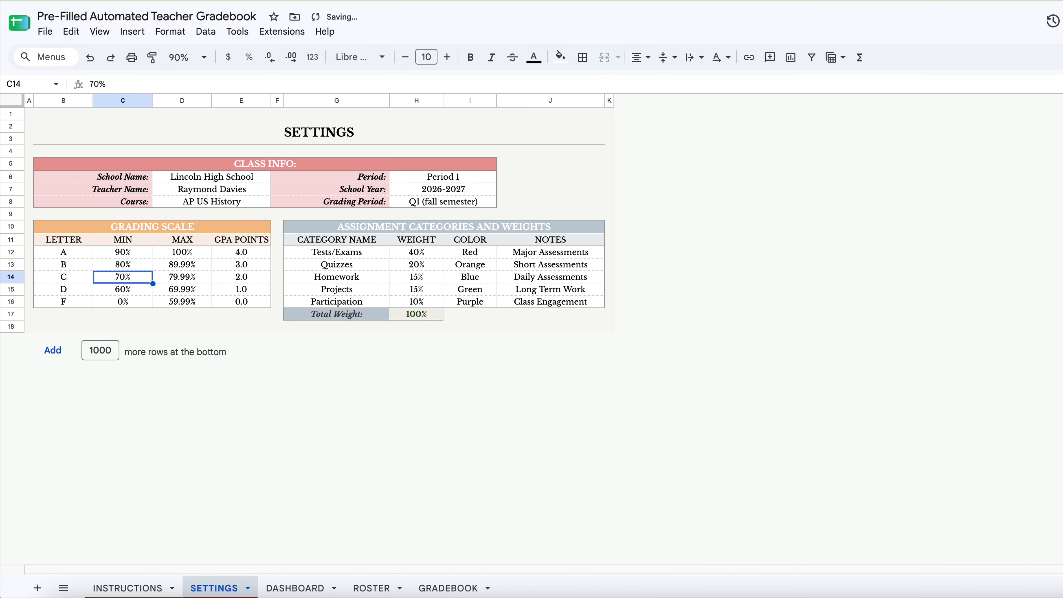
Try renaming the Tests/Exams category to Exams in the Assignment Categories and Weights table, and undo the change
click(337, 255)
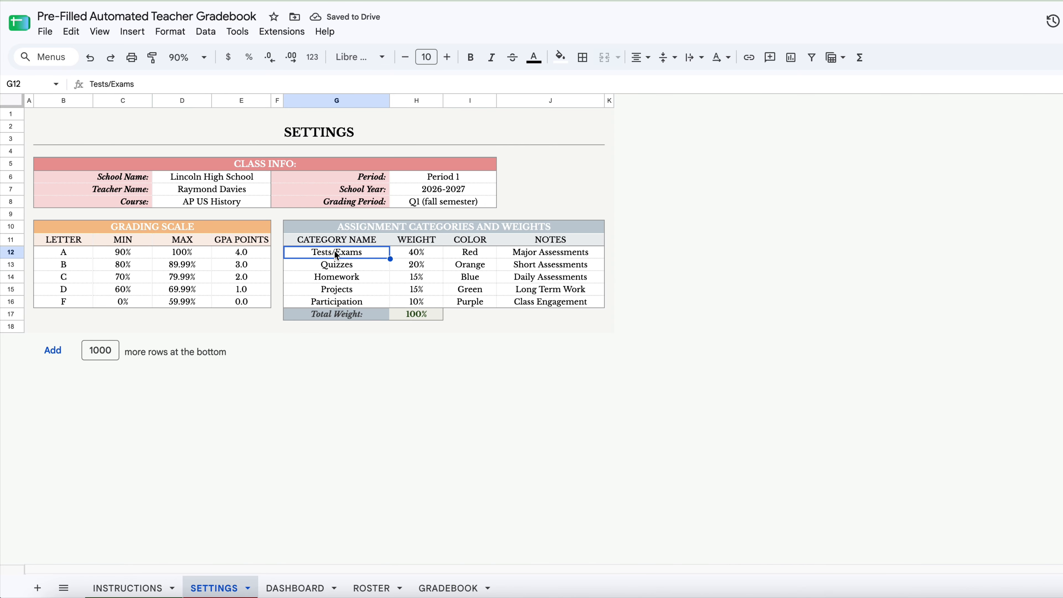
click(424, 255)
click(468, 254)
double_click(335, 254)
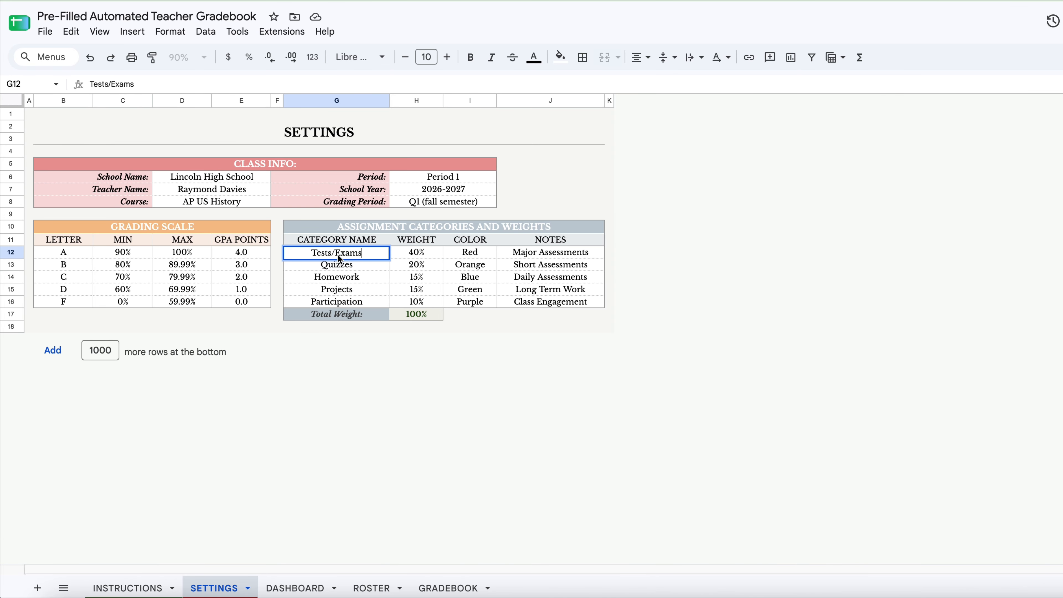
key(BackSpace)
key(BackSpace)
key(BackSpace)
key(BackSpace)
key(BackSpace)
key(BackSpace)
key(Return)
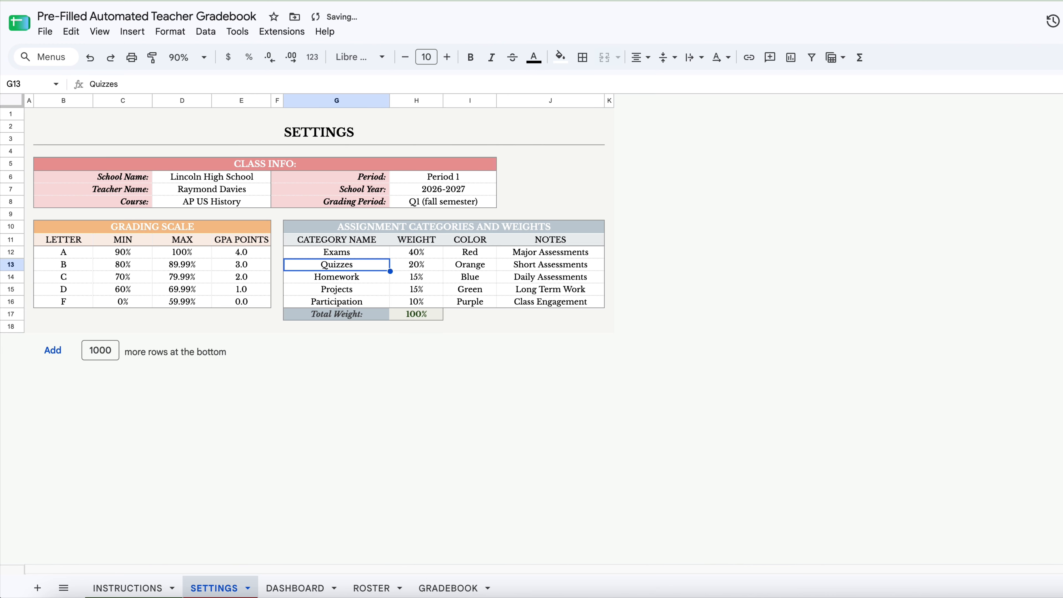
key(ctrl+z)
Try a weight of 45% for Tests/Exams, check its effect on the Total Weight, and undo the change
click(428, 256)
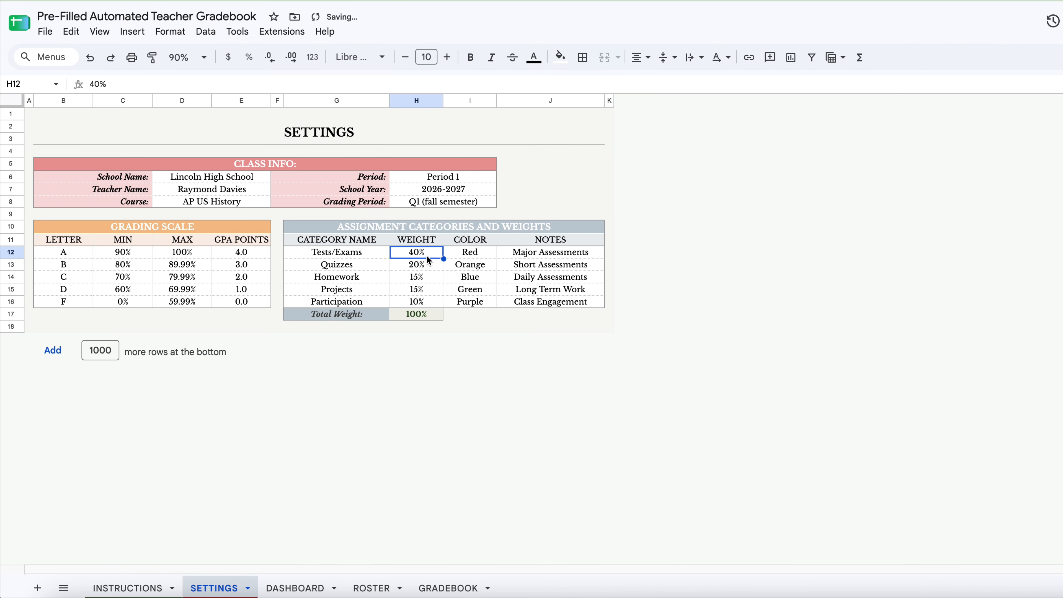
key(Delete)
text(45)
key(Return)
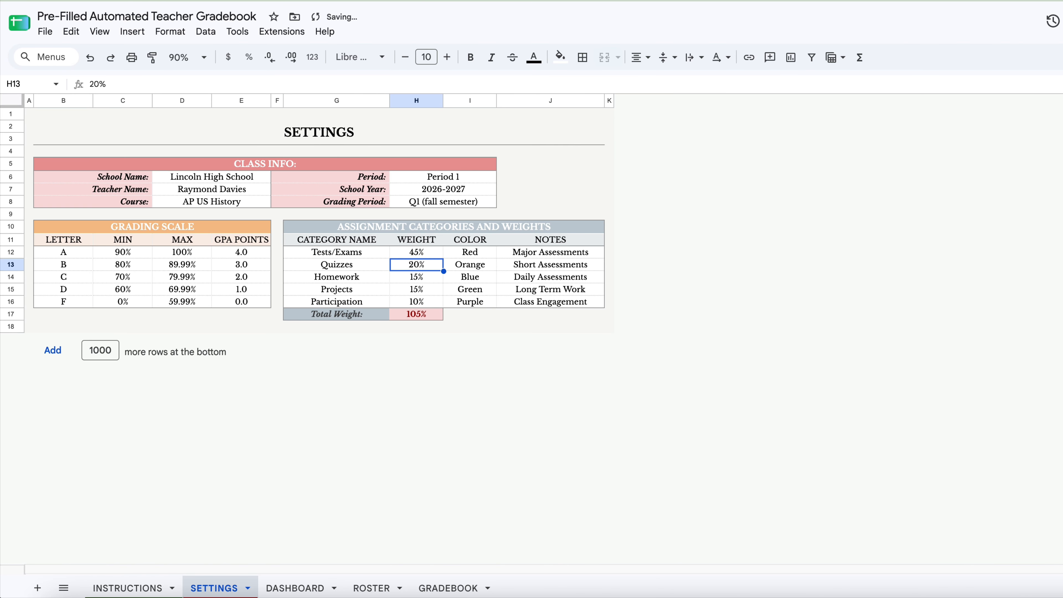
click(426, 315)
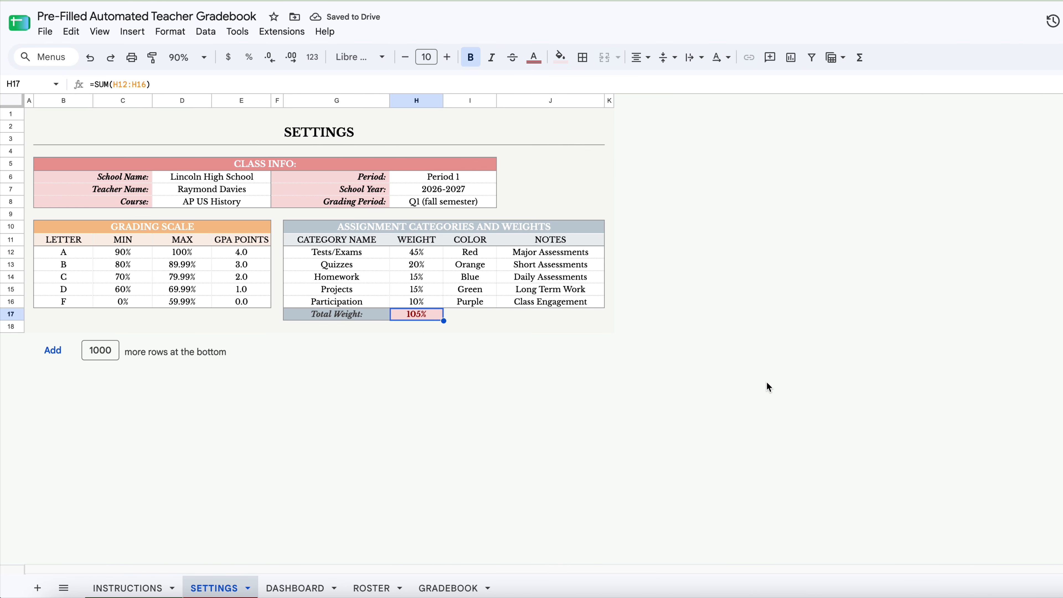
drag(430, 261, 423, 315)
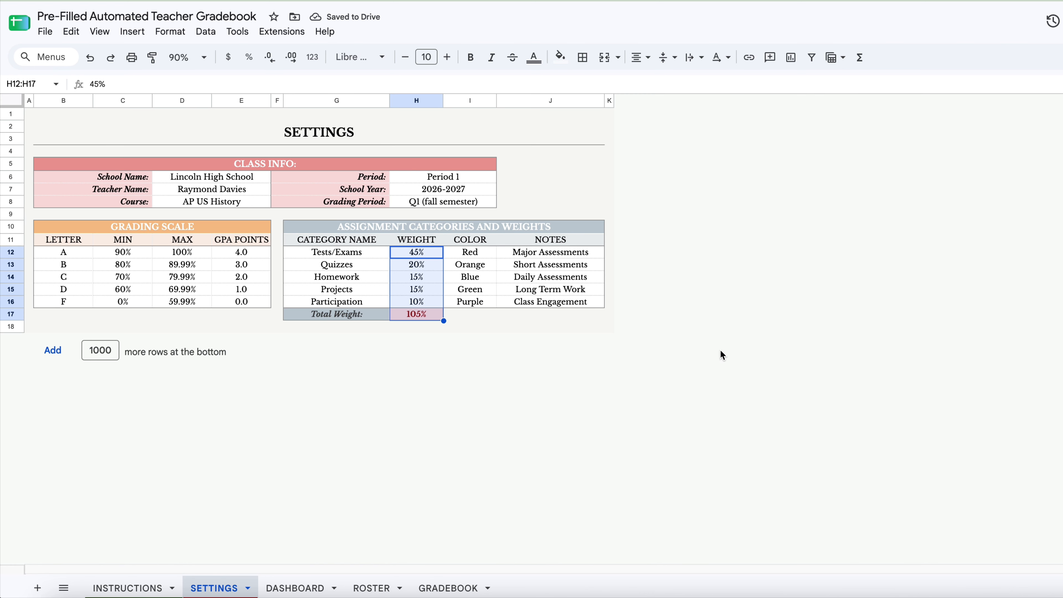
click(427, 256)
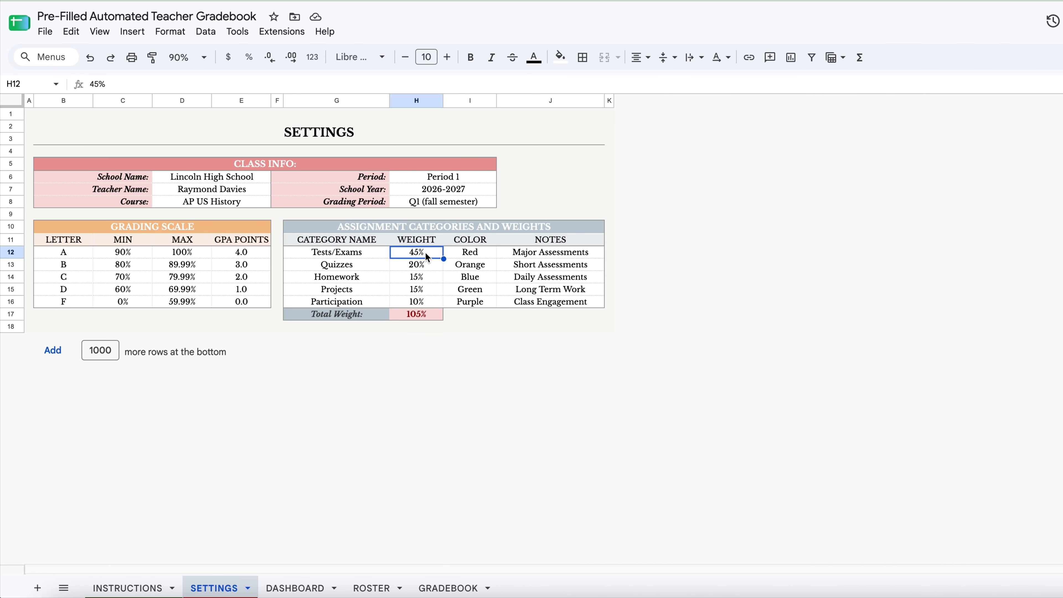
key(super+z)
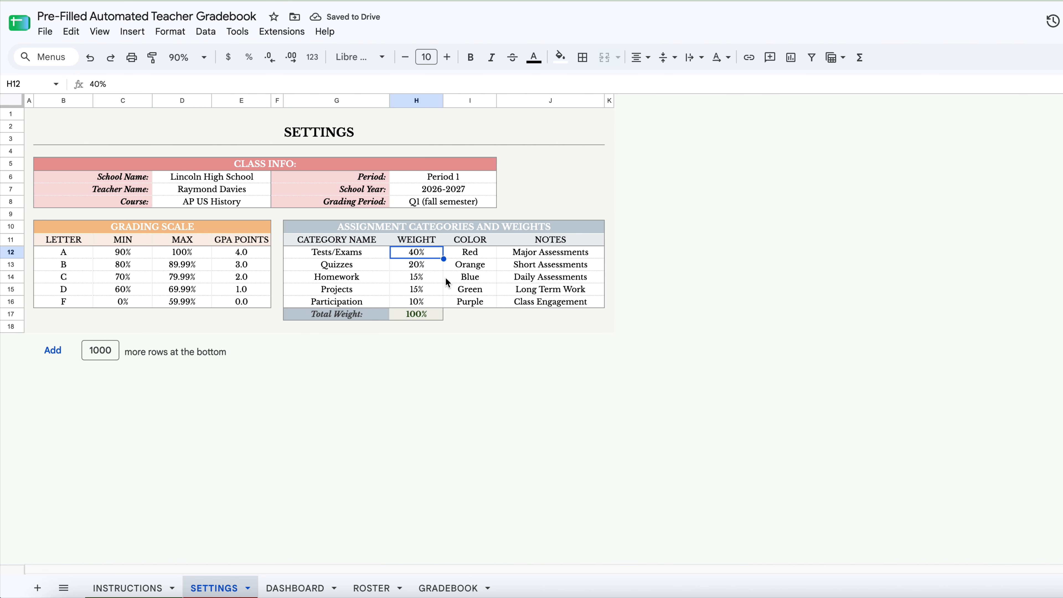
Go through the weight cells of the Quizzes, Homework and Projects categories
click(435, 264)
click(435, 277)
click(434, 289)
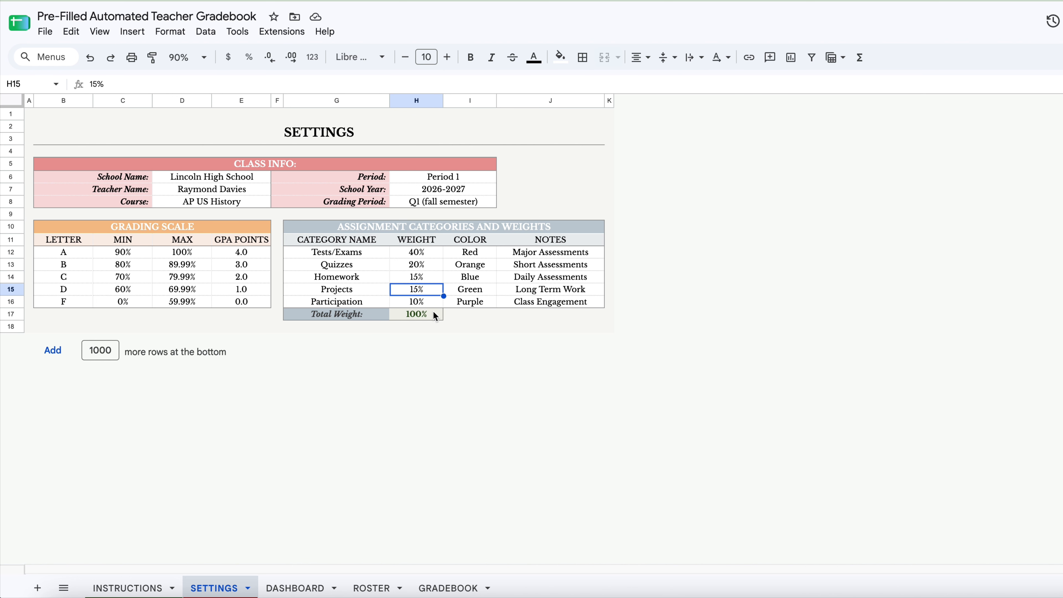
Check the Participation weight, and look over the student entry area on the Roster sheet
click(434, 302)
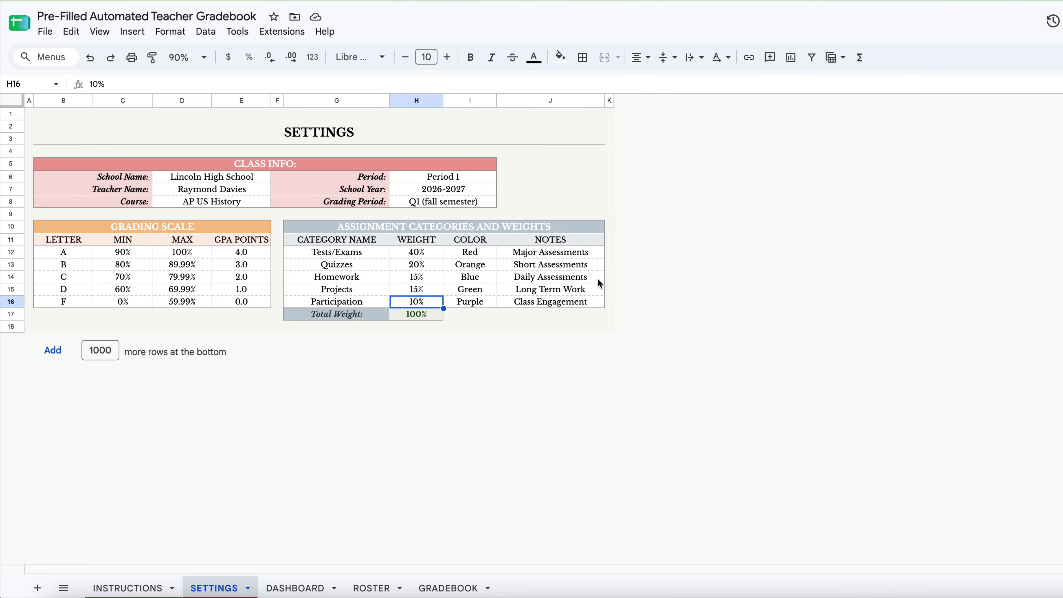
click(370, 587)
click(133, 180)
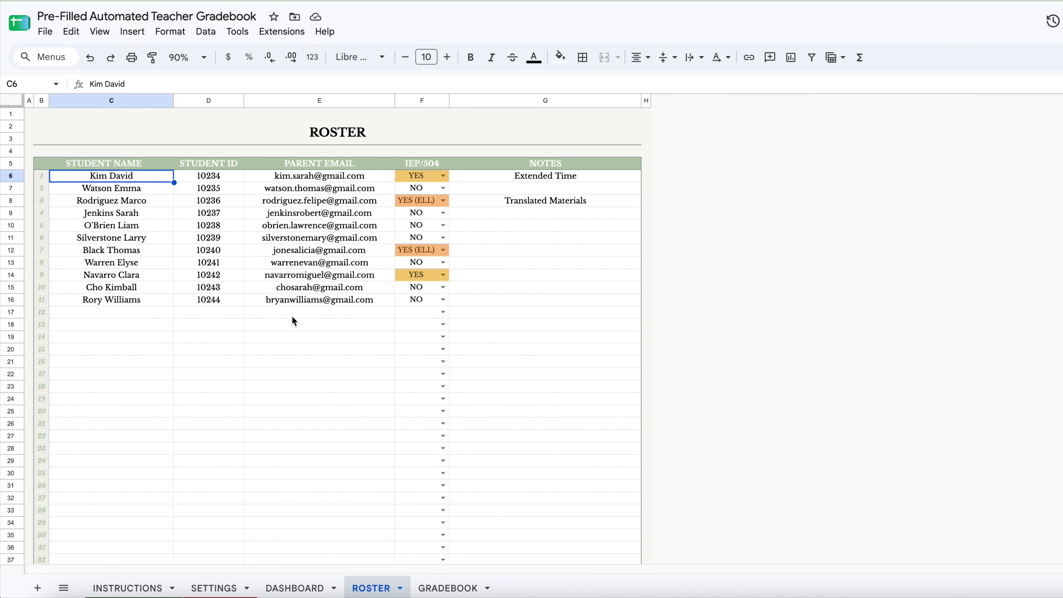
drag(79, 179, 515, 348)
click(286, 387)
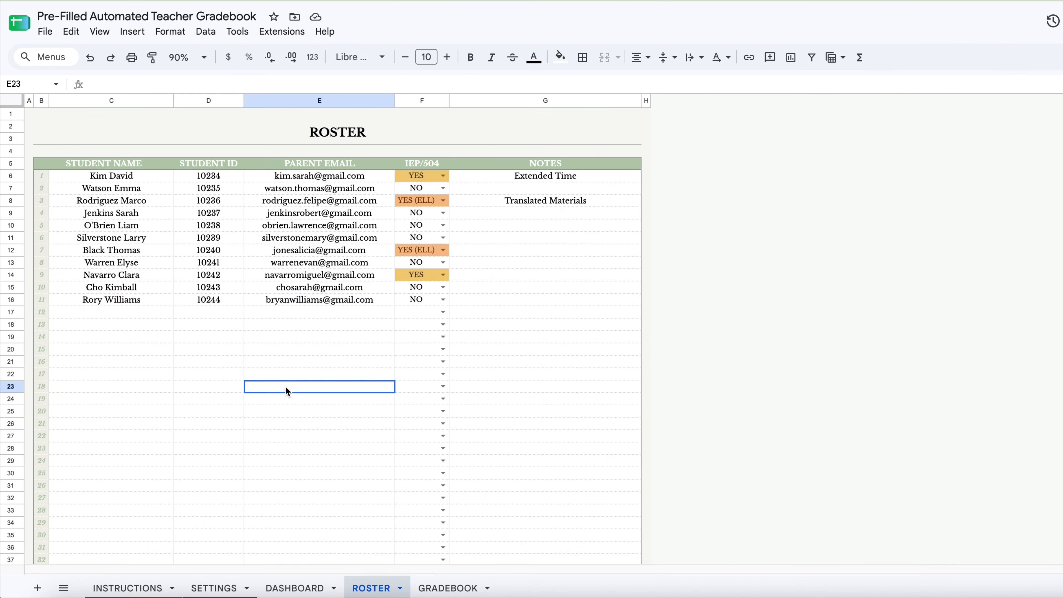
Widen the Student ID column of the roster slightly
click(226, 103)
mouse_move(244, 101)
mouse_down()
mouse_move(291, 102)
mouse_move(261, 97)
mouse_up()
Try renaming the roster's Parent Email heading to PARENT CONTACT, and undo the change
double_click(345, 162)
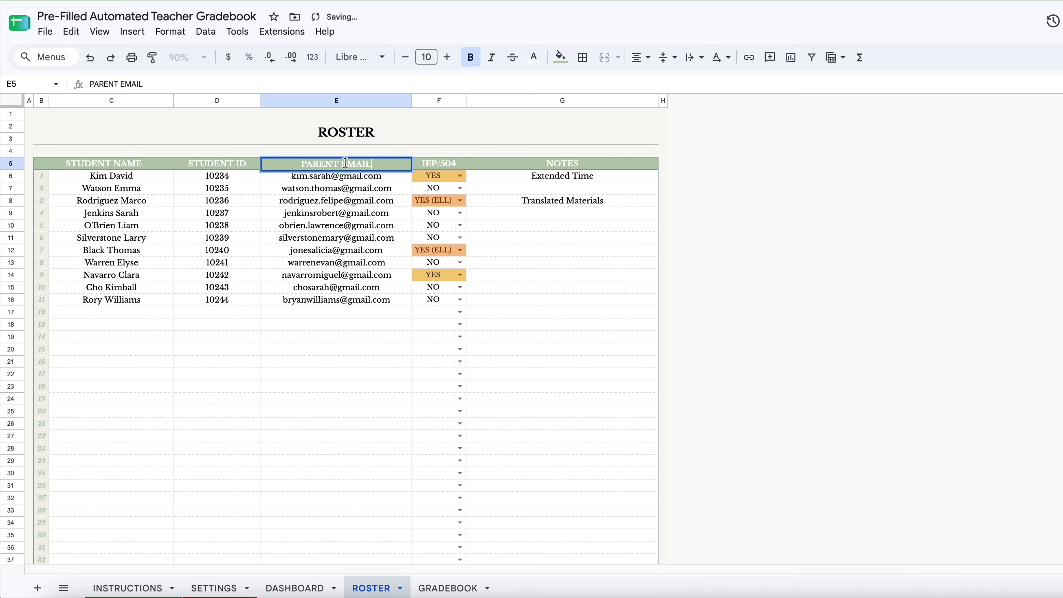
key(BackSpace)
key(BackSpace)
key(BackSpace)
key(BackSpace)
key(BackSpace)
key(BackSpace)
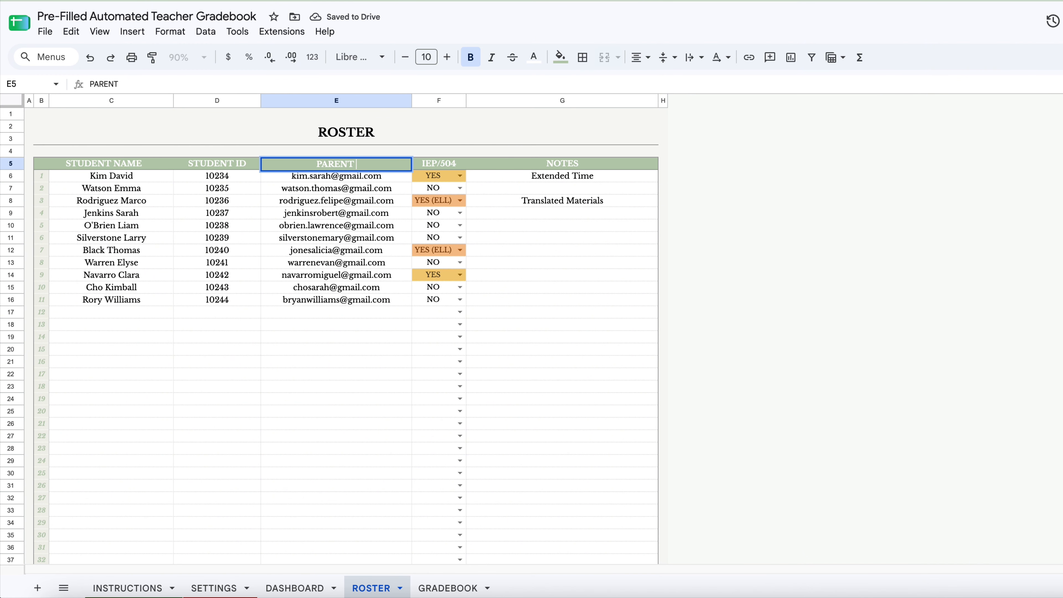
text(CONTACT)
key(Return)
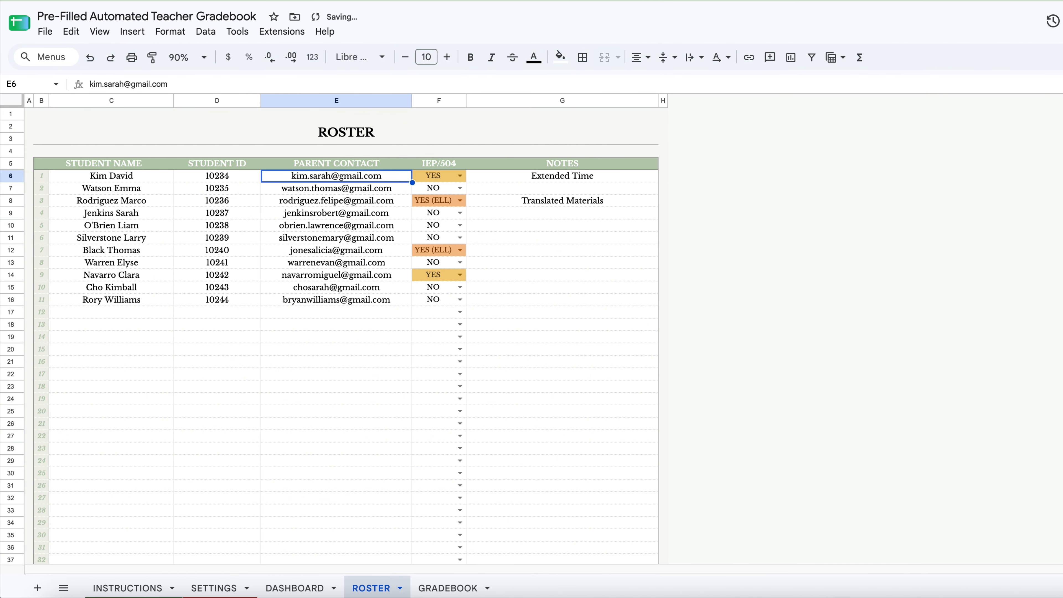
key(ctrl+z)
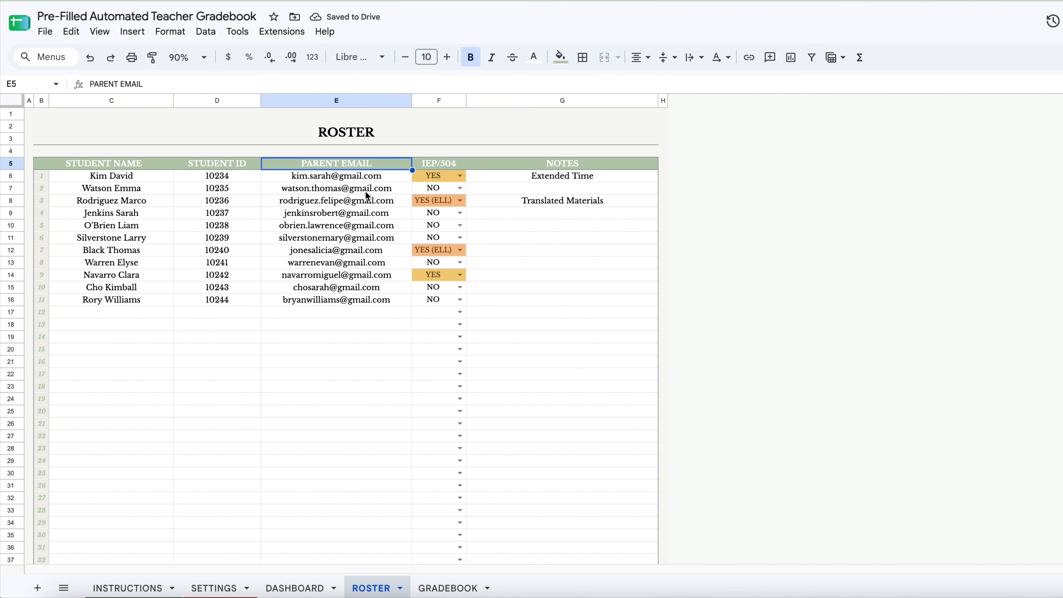
Go through the filled Student Name, Student ID and Parent Email entries in the roster
drag(139, 178, 150, 301)
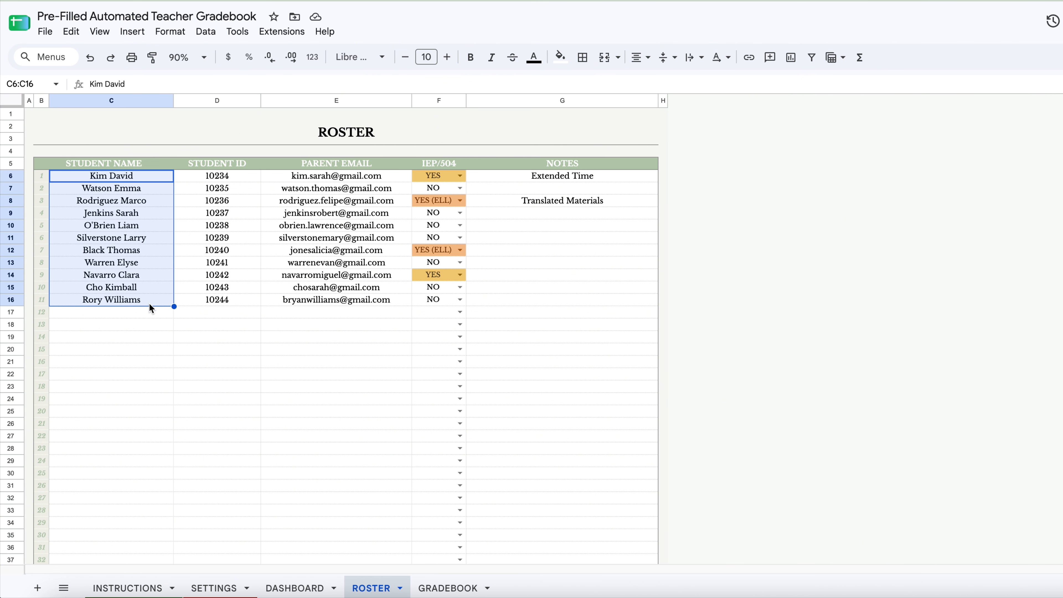
drag(211, 178, 217, 300)
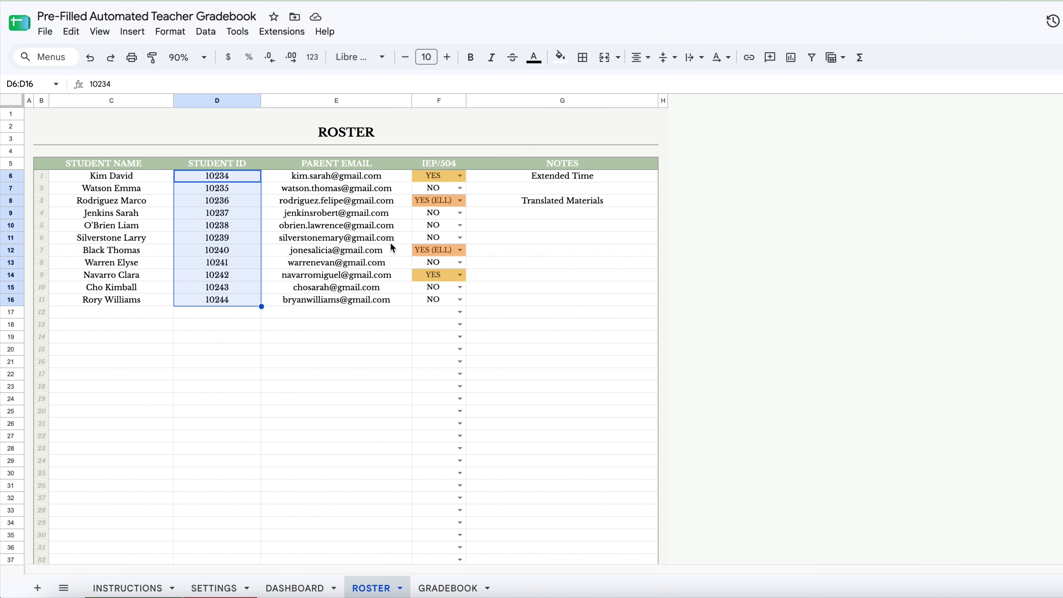
drag(356, 178, 360, 300)
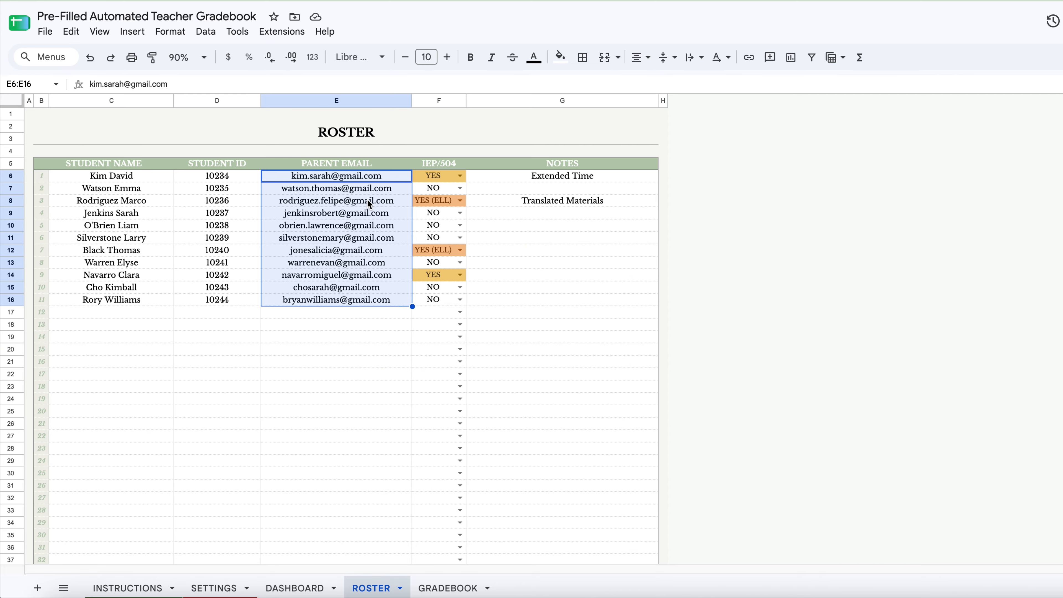
click(368, 214)
click(370, 238)
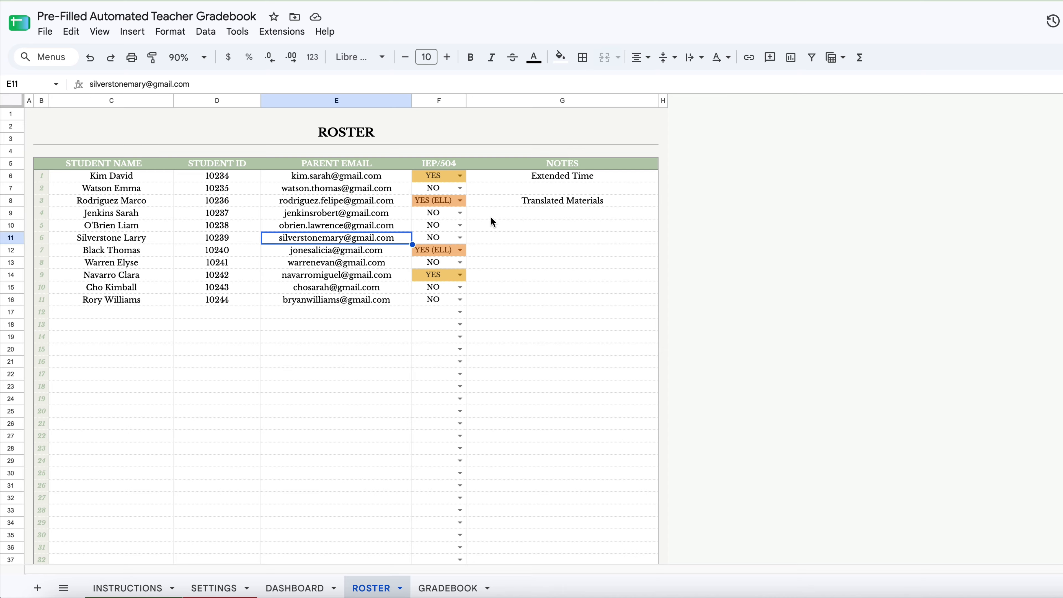
Try the YES and YES (ELL) options for the second student's IEP/504 status, and set it back to NO
click(459, 188)
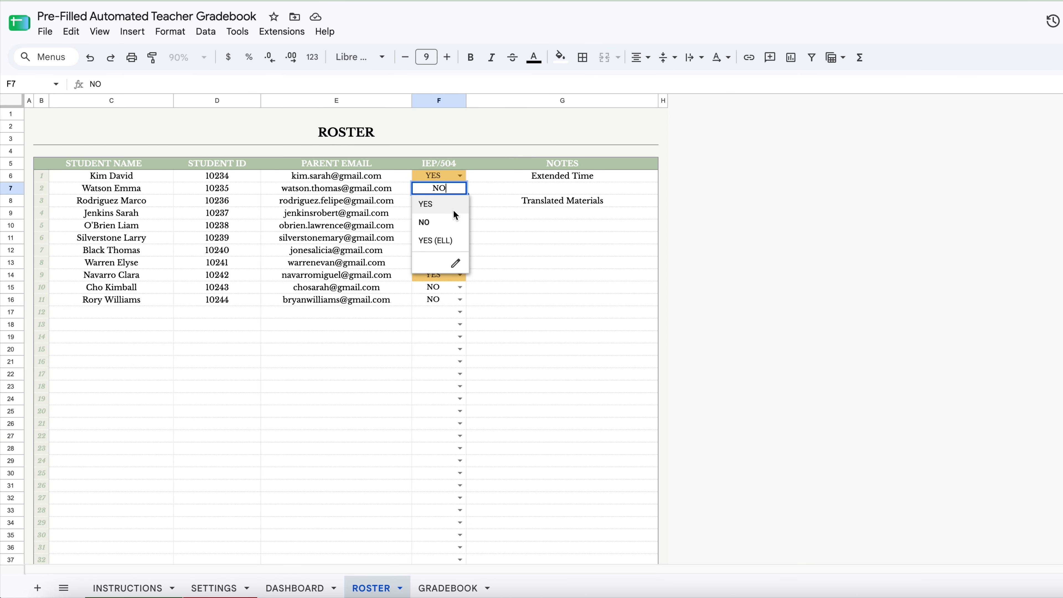
click(453, 207)
click(459, 189)
click(456, 222)
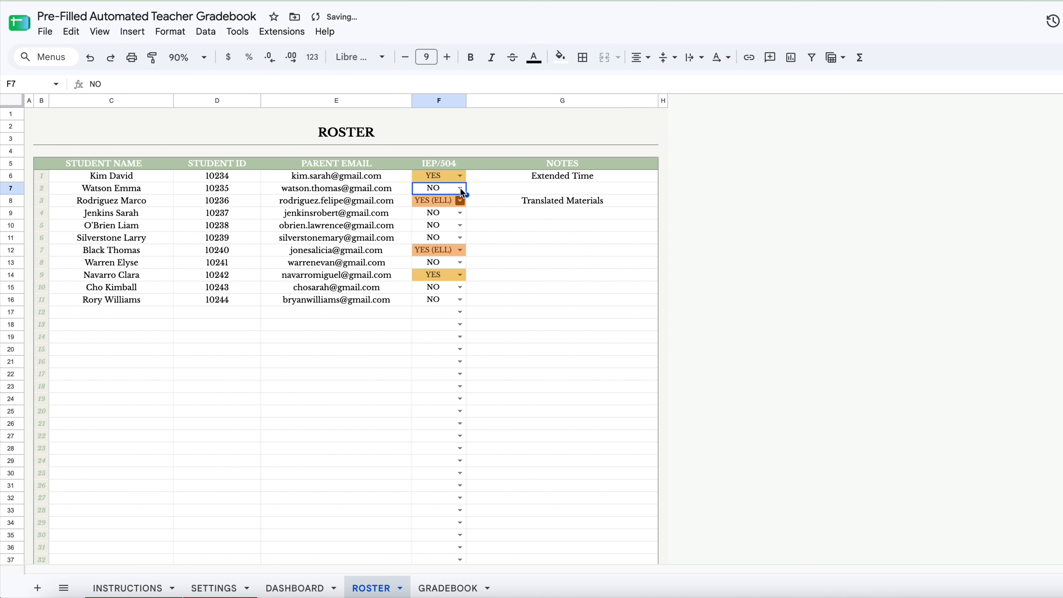
click(459, 189)
click(452, 242)
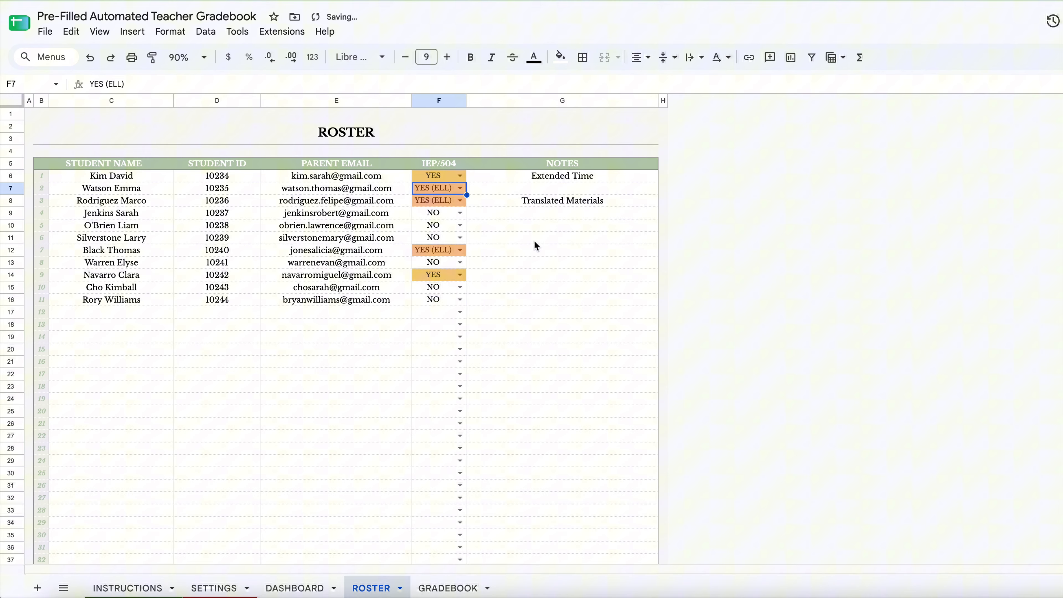
click(455, 187)
click(453, 219)
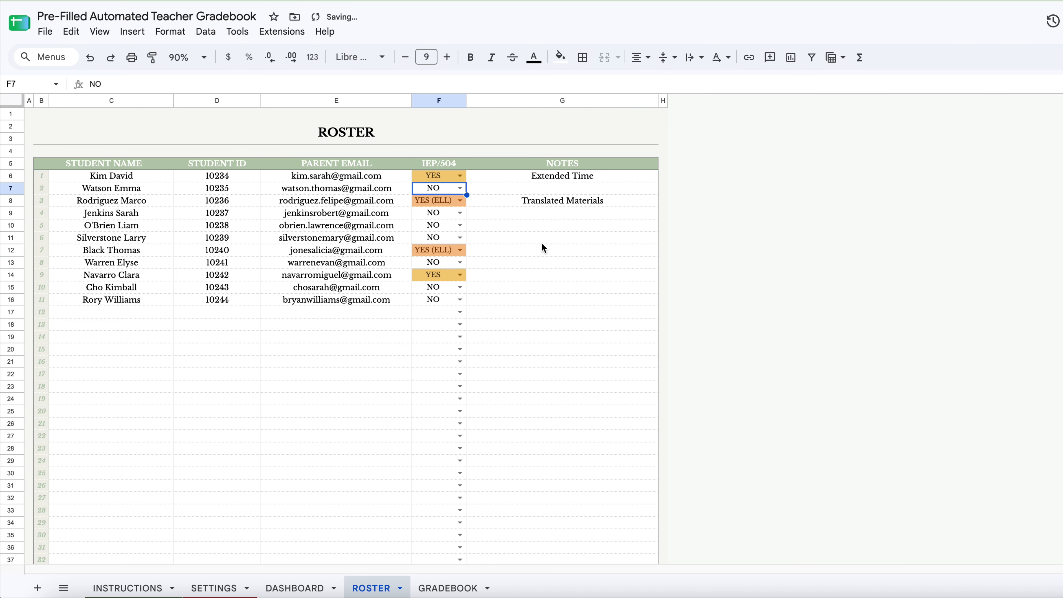
Go through the filled IEP/504 entries and the Notes column of the roster
click(450, 173)
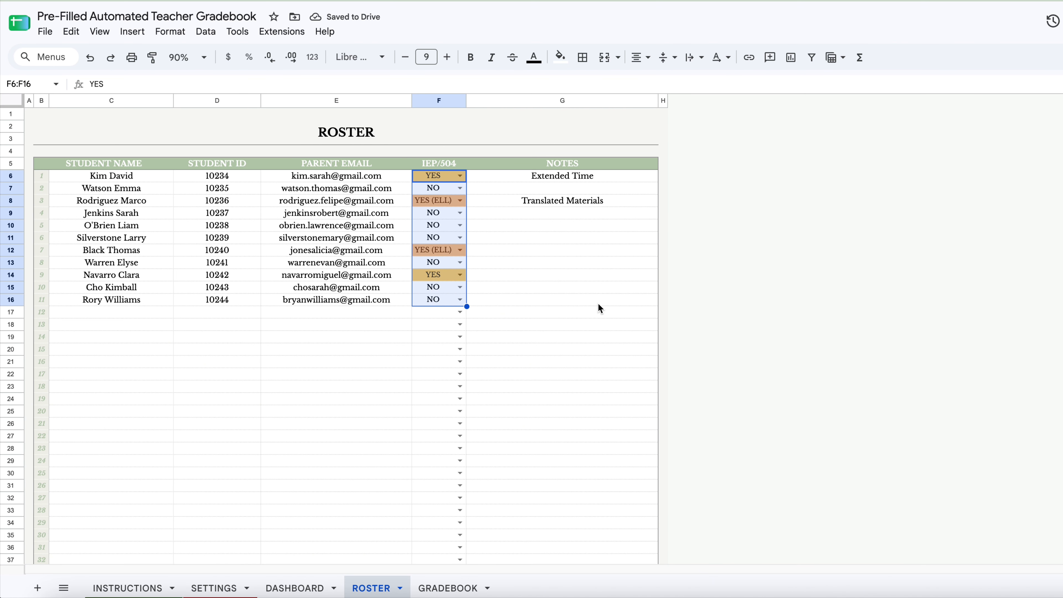
drag(553, 178, 548, 352)
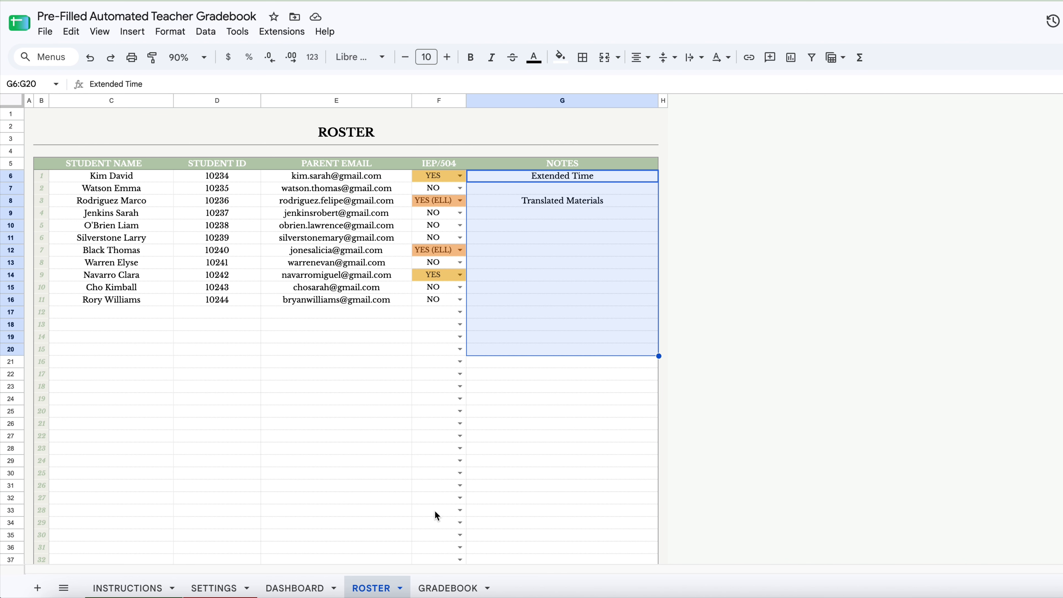
Try making a copy of the spreadsheet named Automated Teacher Gradebook, and cancel the copy
click(47, 32)
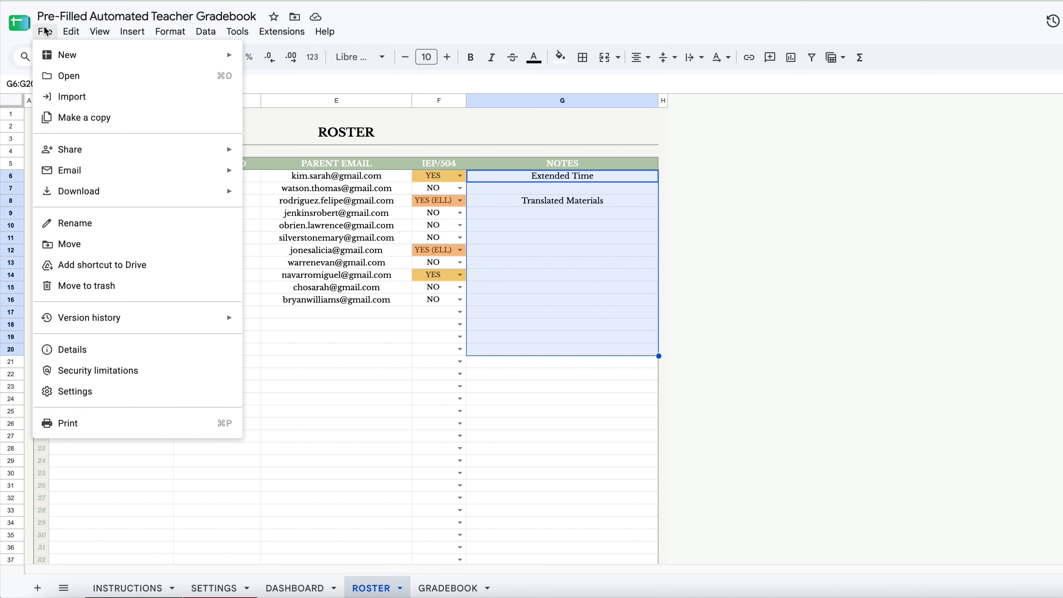
click(102, 121)
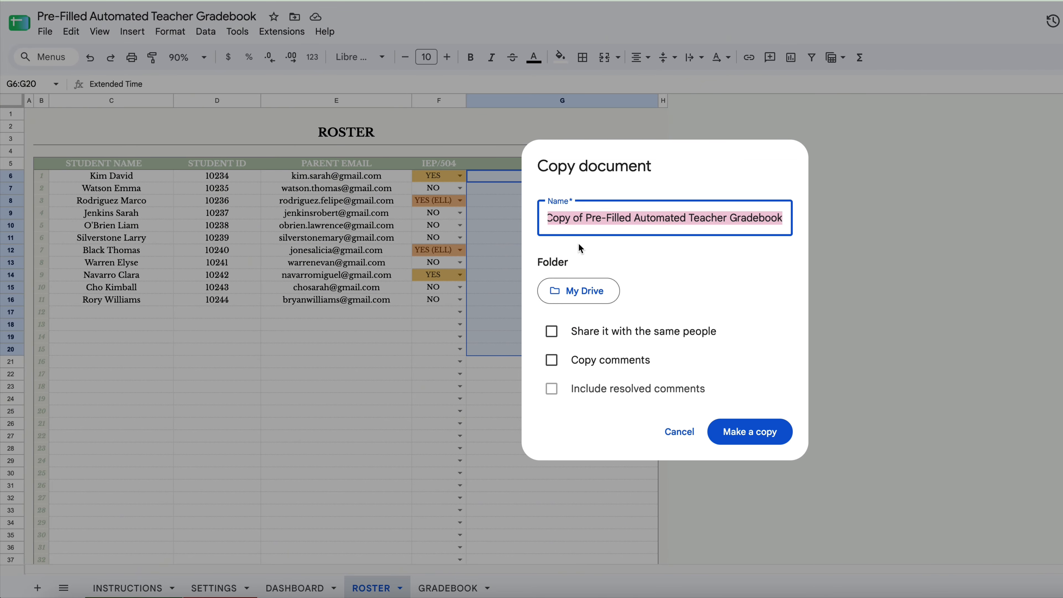
click(634, 219)
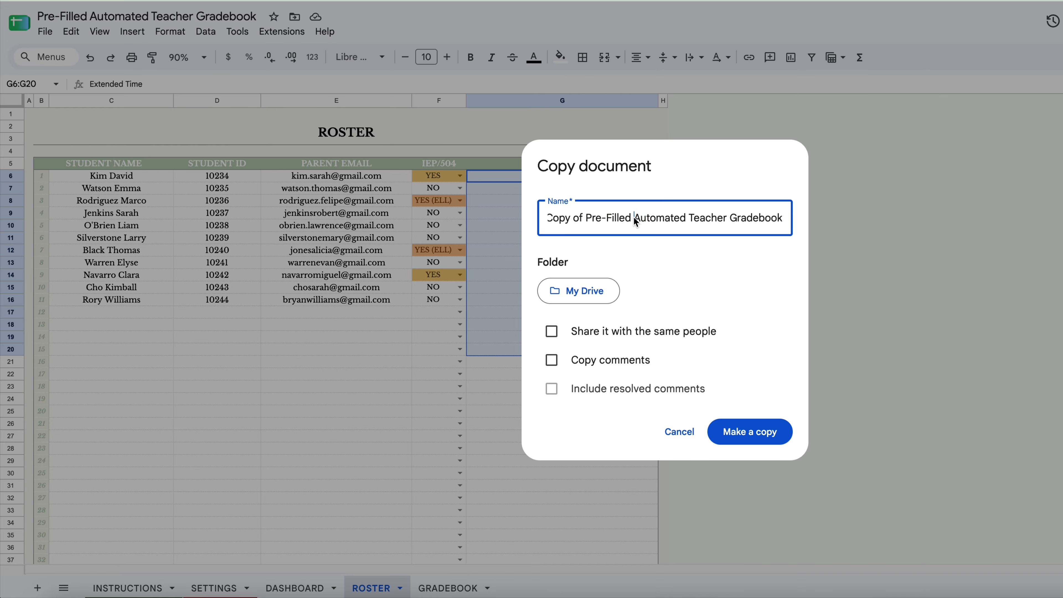
drag(633, 218, 549, 217)
key(BackSpace)
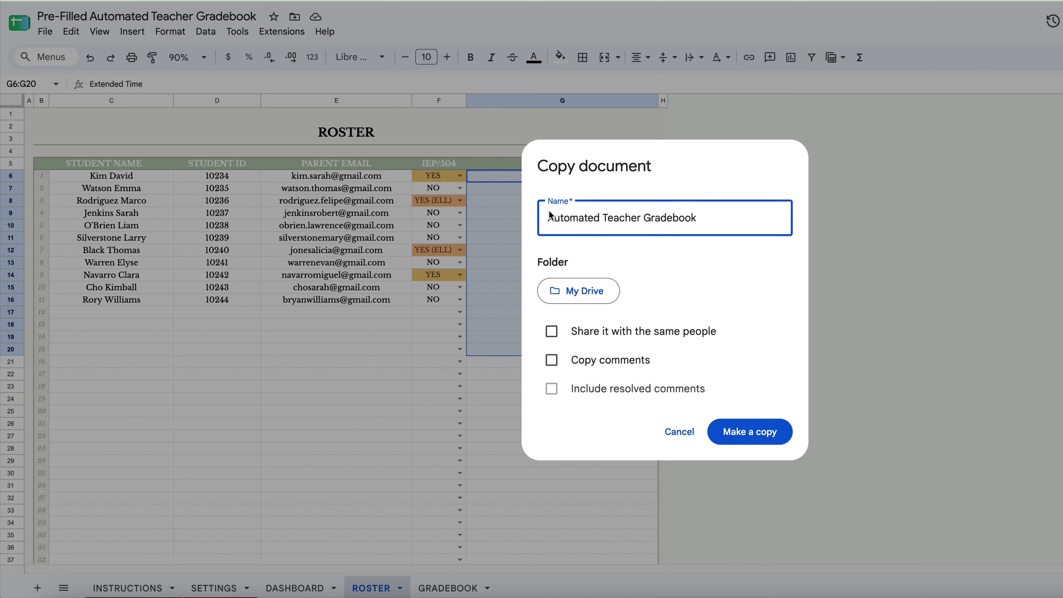
click(727, 219)
click(675, 433)
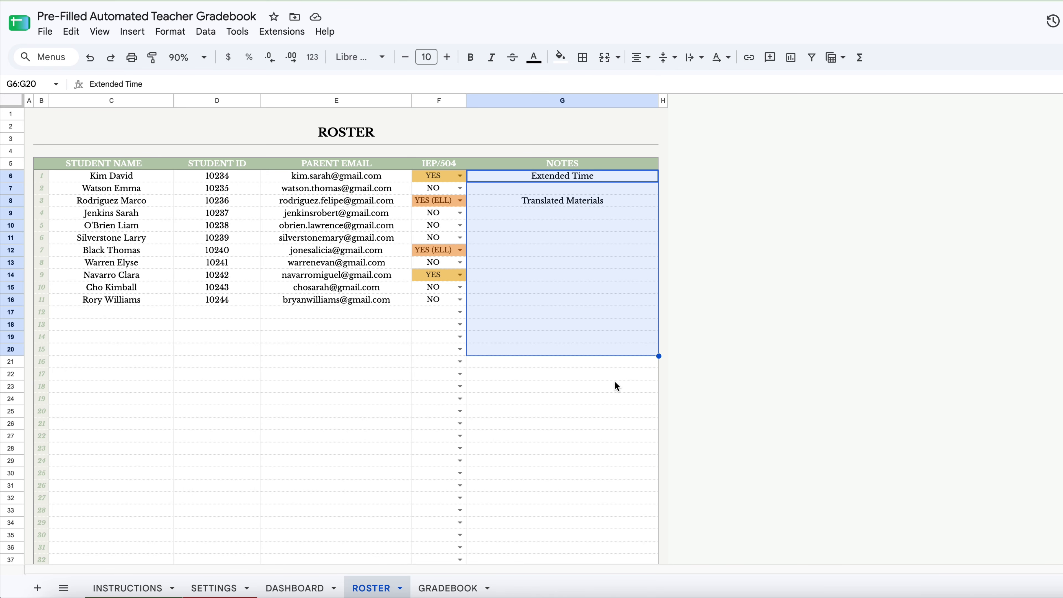
Examine the roster block covering the student names, IDs and parent e-mails, including the empty rows below
click(589, 362)
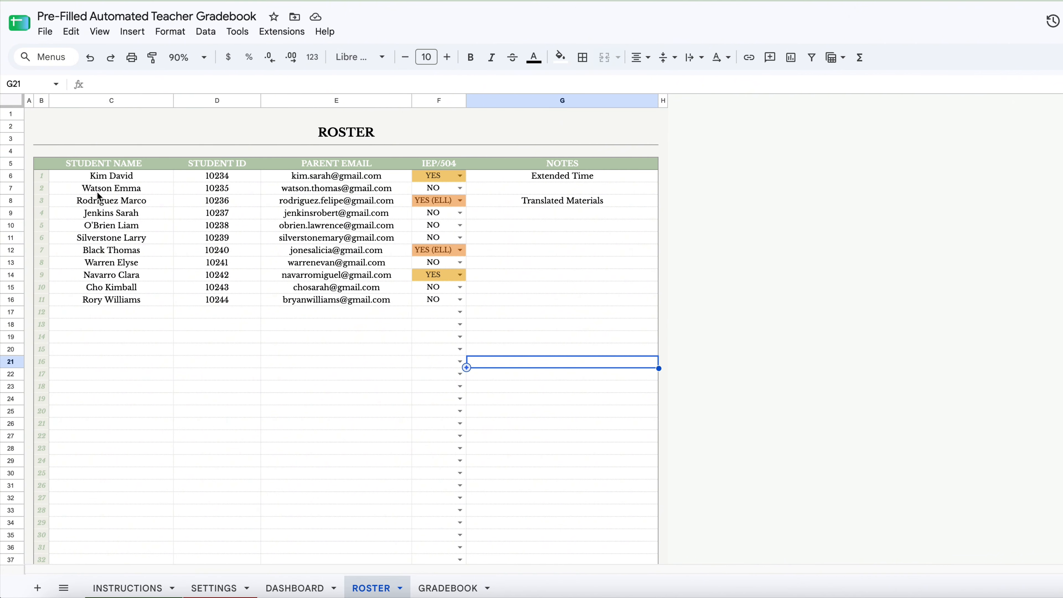
click(86, 178)
drag(87, 181, 375, 368)
click(377, 362)
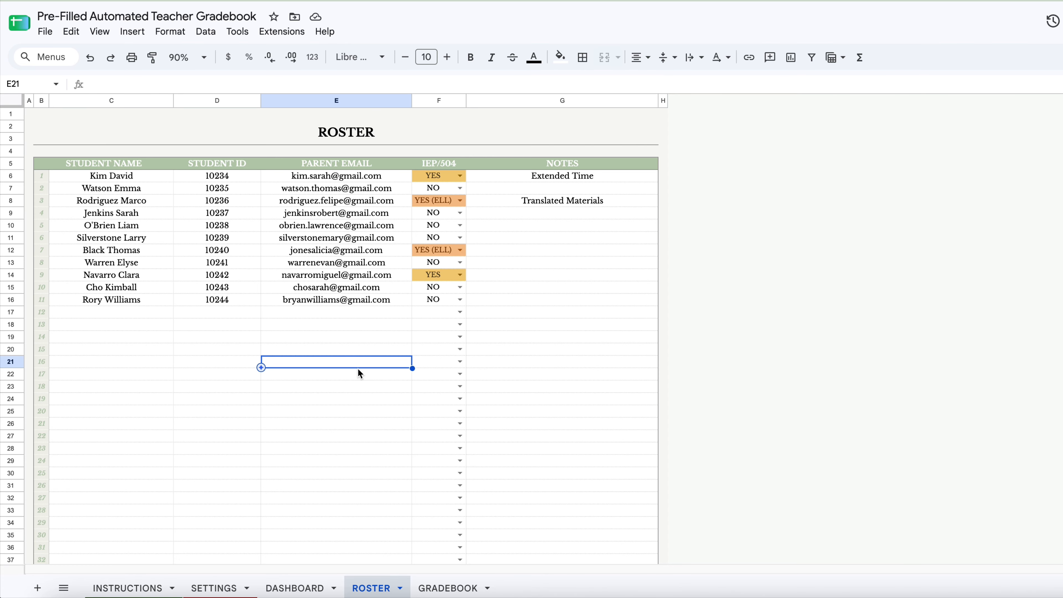
On the Gradebook sheet, inspect the formulas behind the first student name and the Tests/Exams, Quizzes, Homework, Projects and Participation headings
click(435, 590)
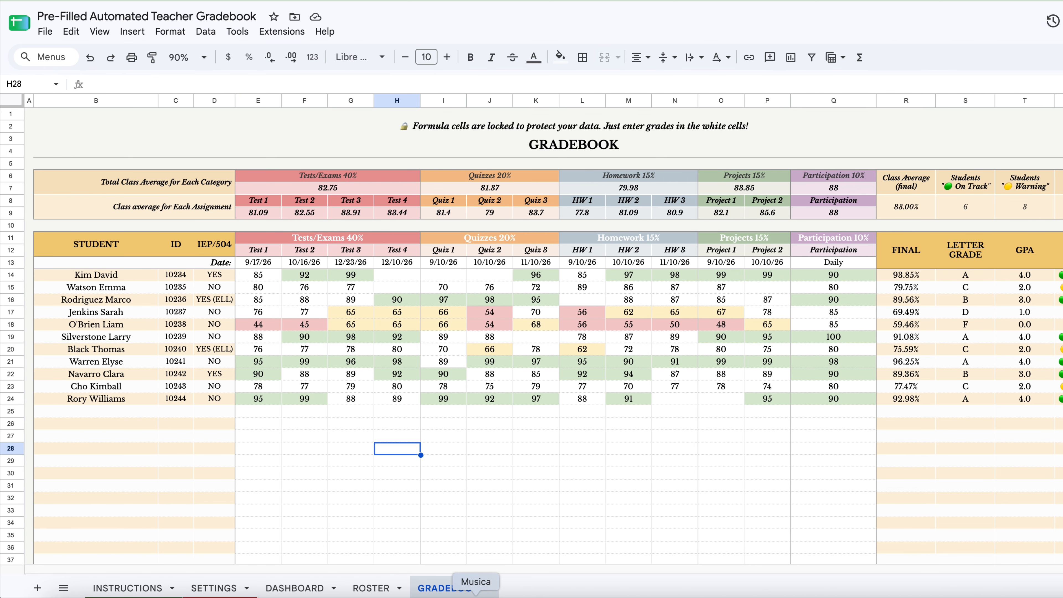
click(65, 278)
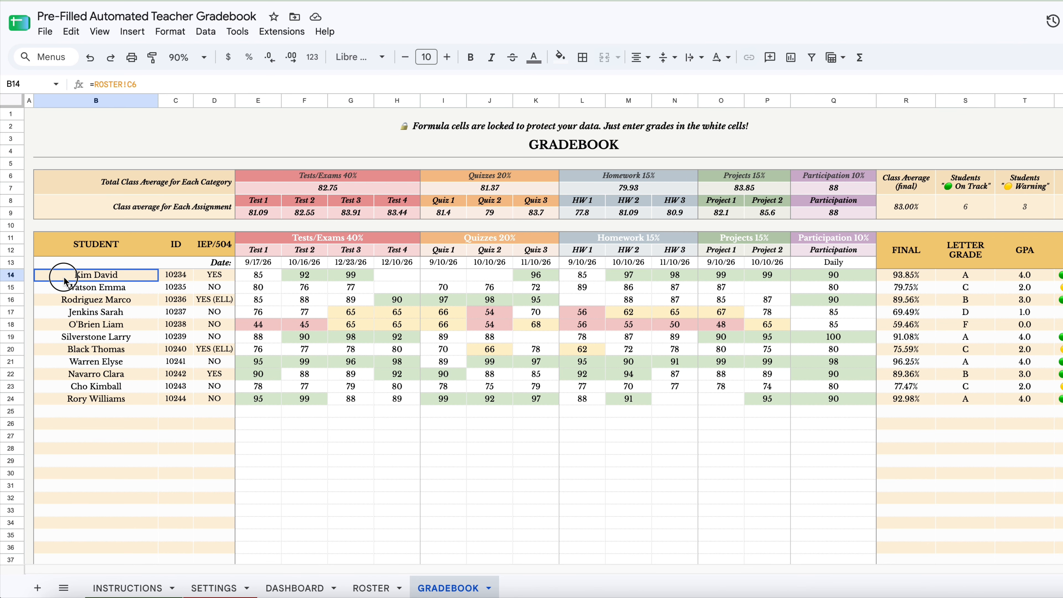
click(276, 245)
click(481, 245)
click(635, 244)
click(745, 238)
click(832, 238)
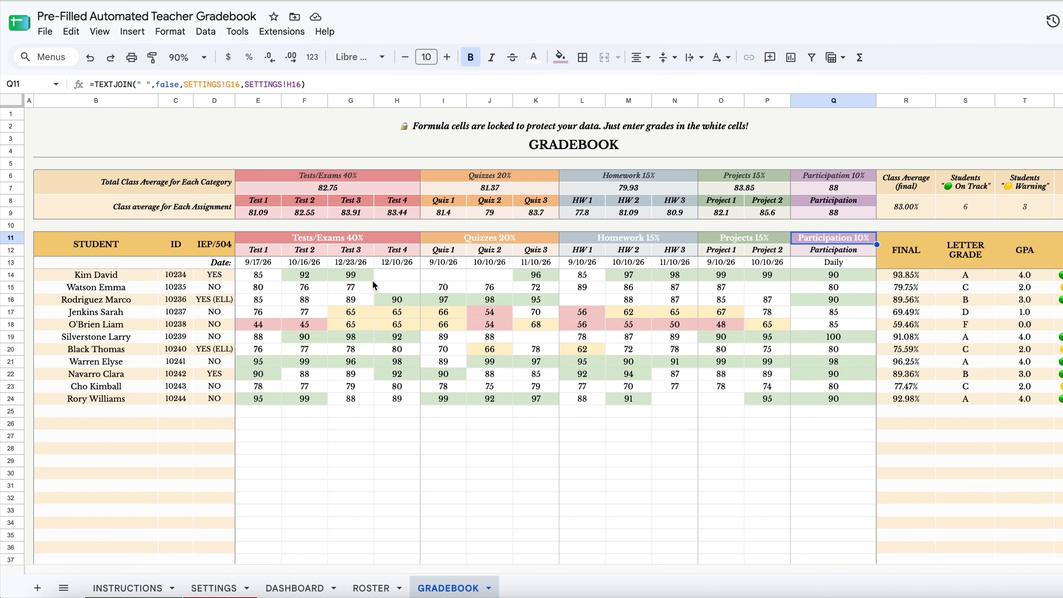
Try a custom gold fill color on the gradebook's Tests/Exams category heading, and undo the change
click(390, 239)
click(560, 57)
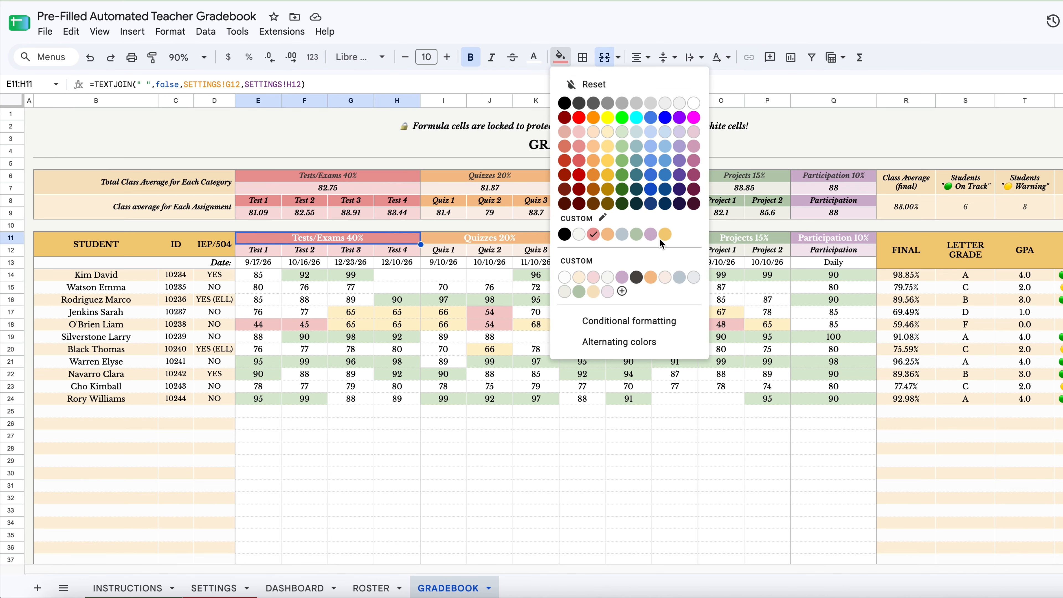
click(662, 244)
click(808, 365)
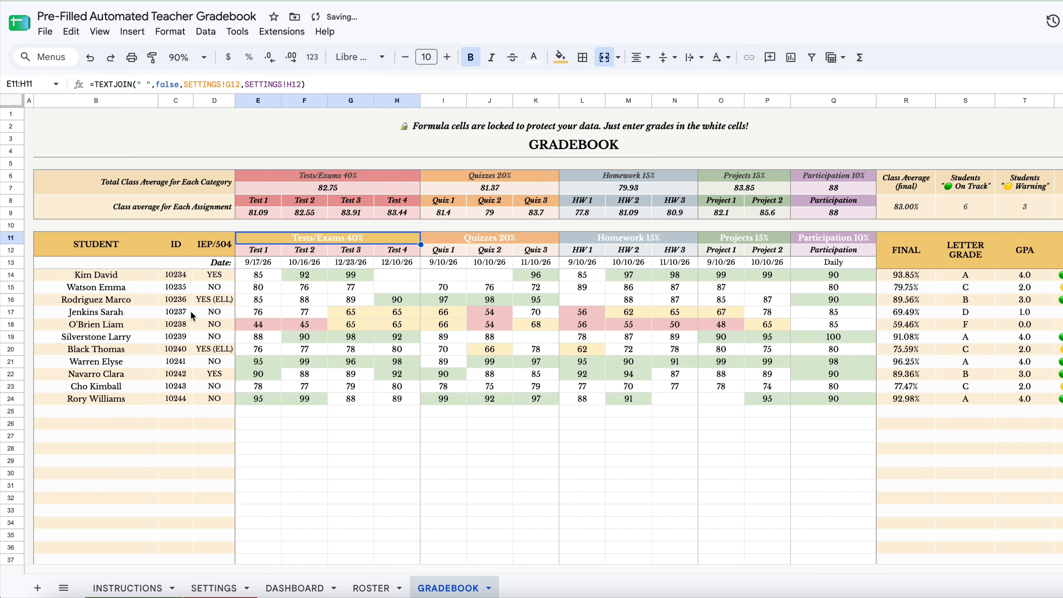
key(ctrl+z)
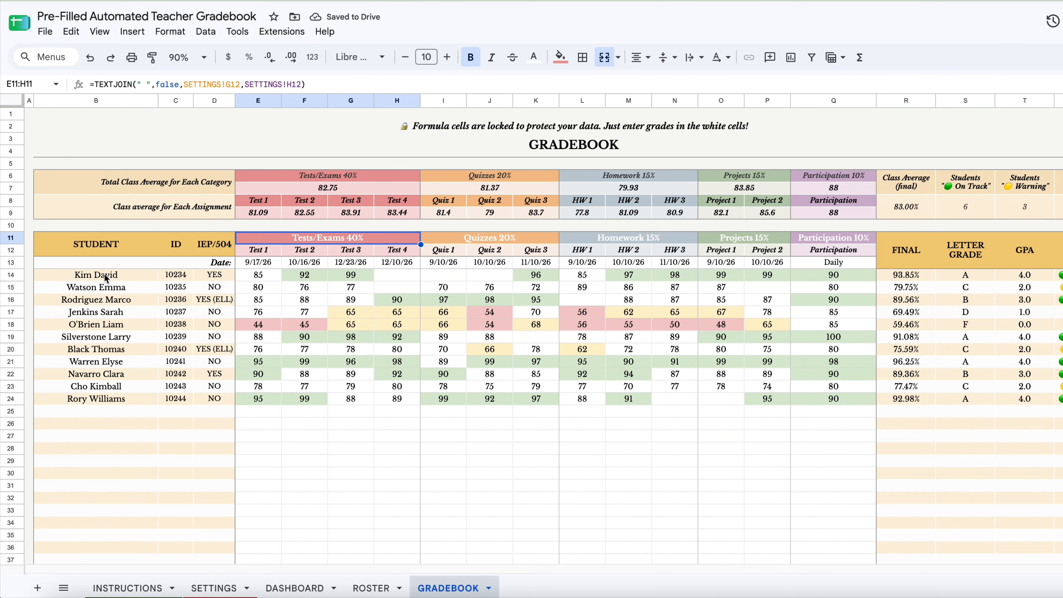
Examine the linked student, ID and IEP/504 cells in the gradebook and the first student's Test 1 grade cell
drag(107, 276, 215, 400)
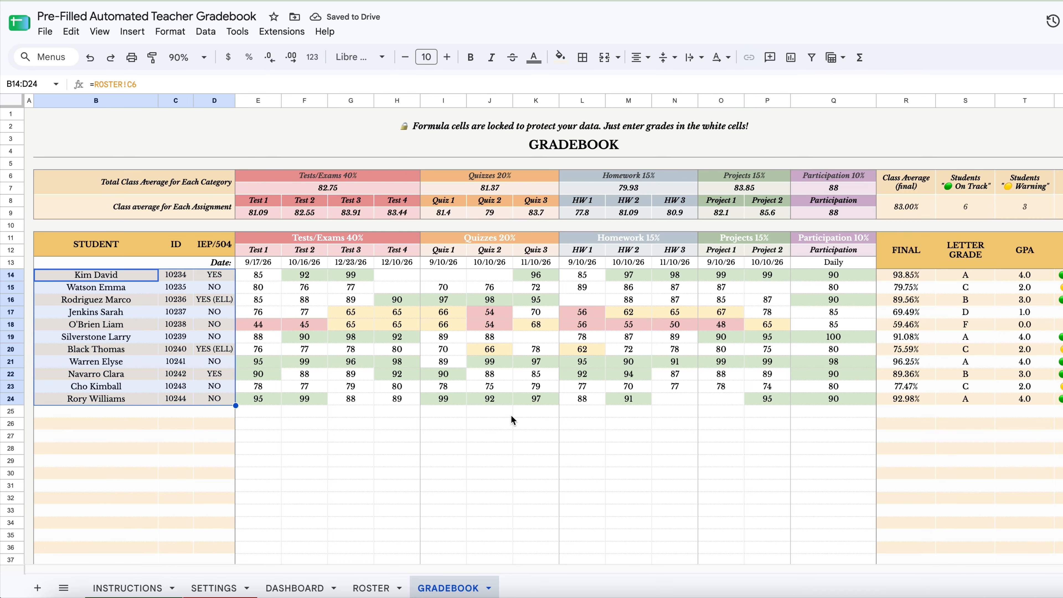
click(270, 279)
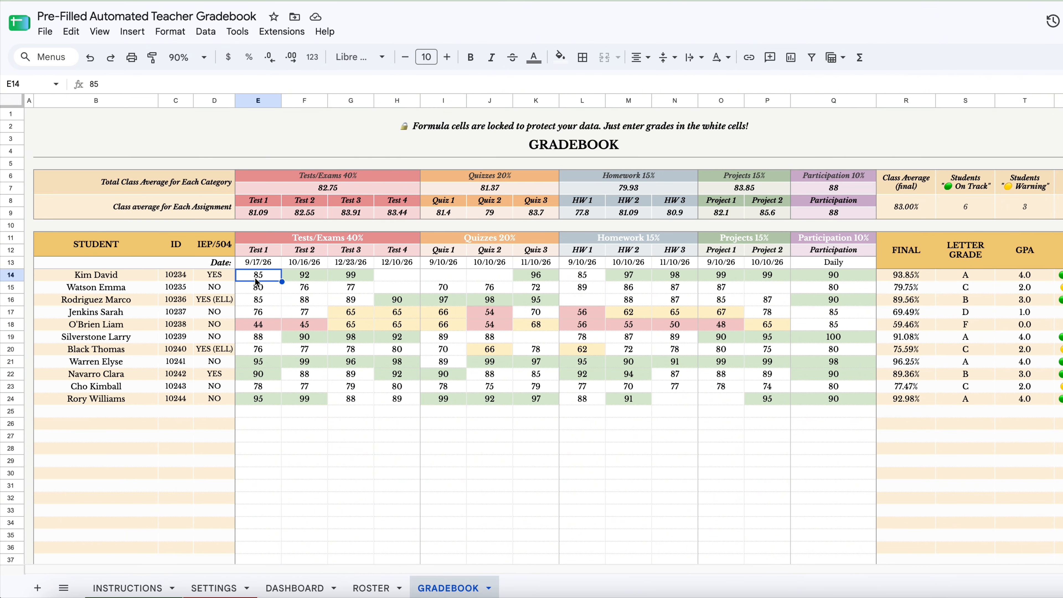
Rename the Test 1 assignment heading to chp 1 and check its linked heading in the class averages table
click(269, 251)
key(BackSpace)
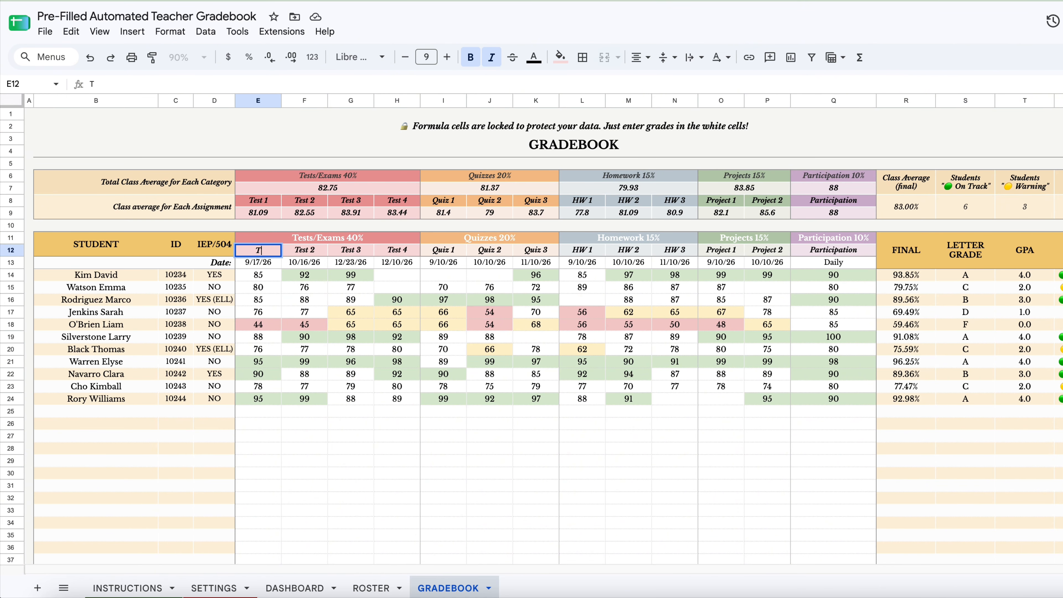
text(chp 1)
key(Return)
key(Up)
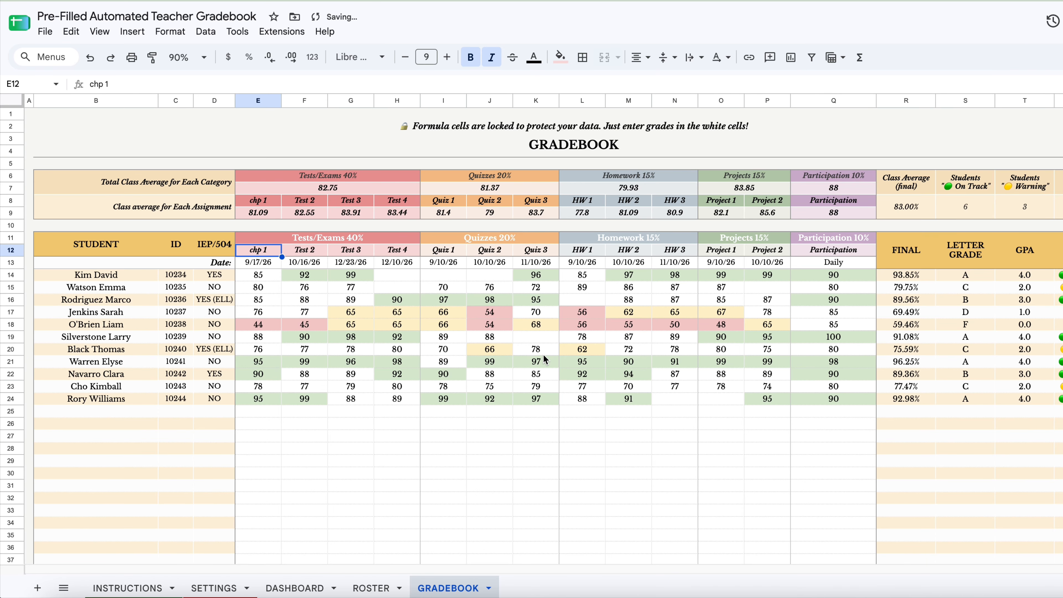
click(256, 203)
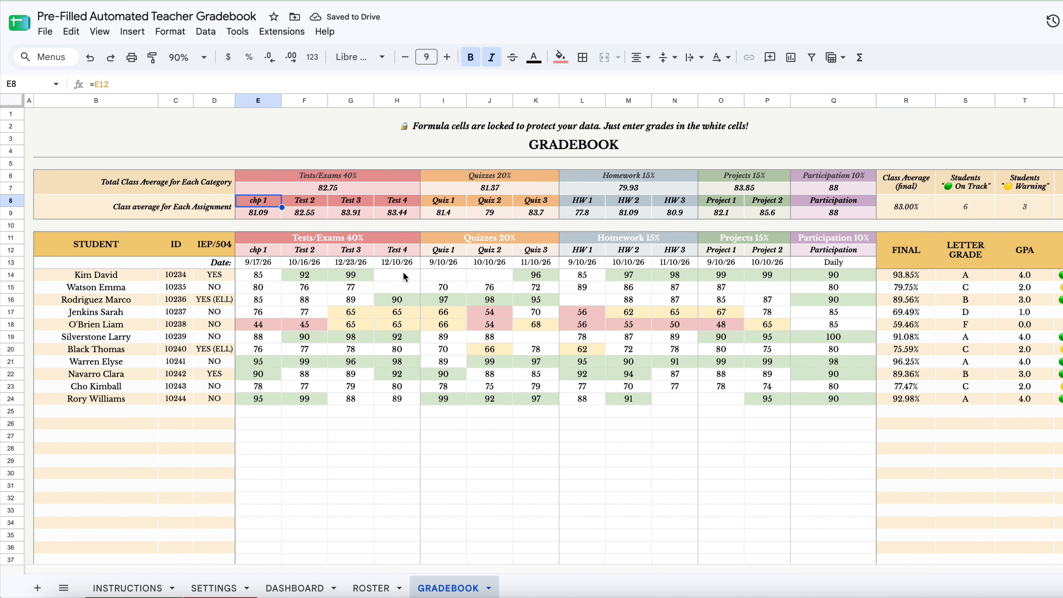
Undo the renaming of the Test 1 assignment heading
key(ctrl+z)
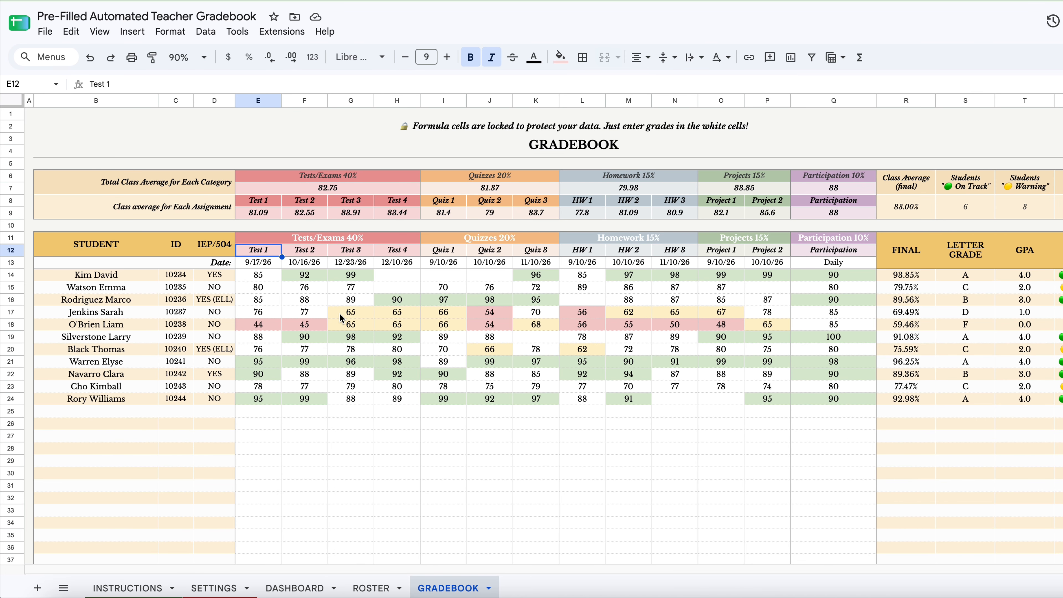
Try inserting a blank column between Test 2 and Test 3 on the protected gradebook, accepting the edit
click(351, 105)
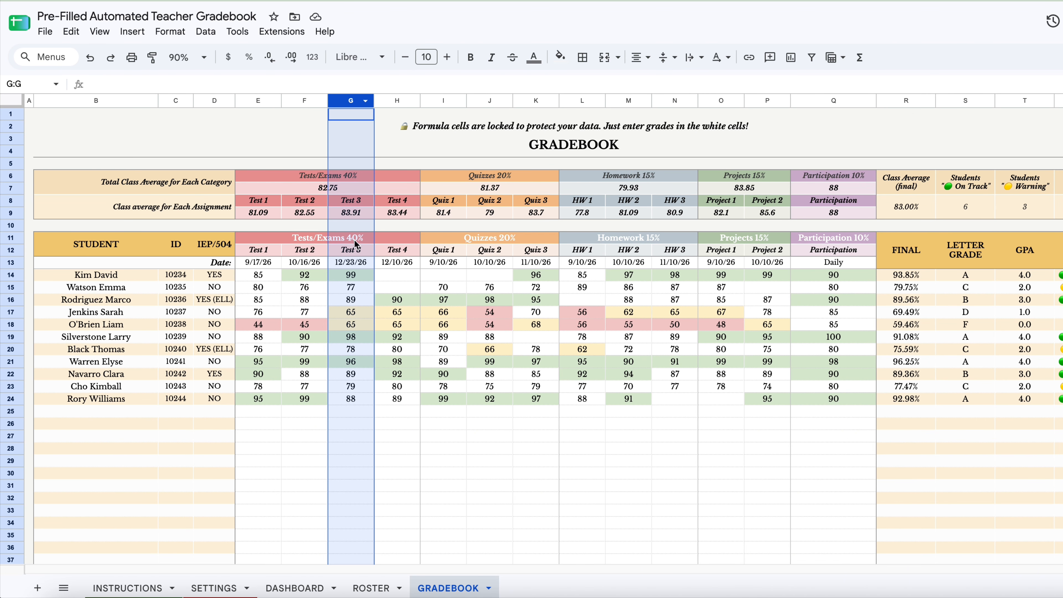
right_click(354, 105)
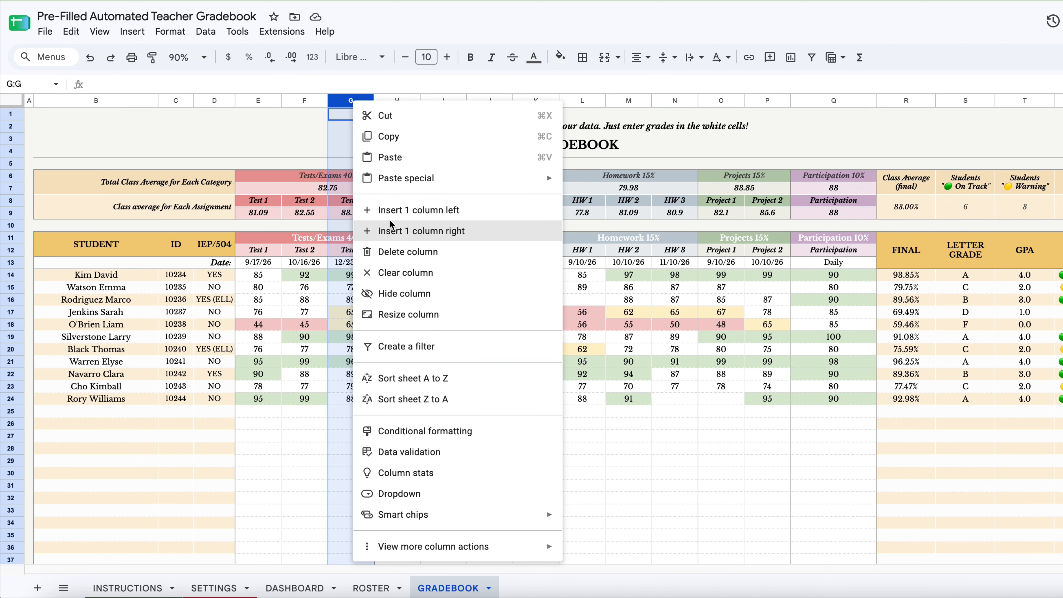
click(391, 231)
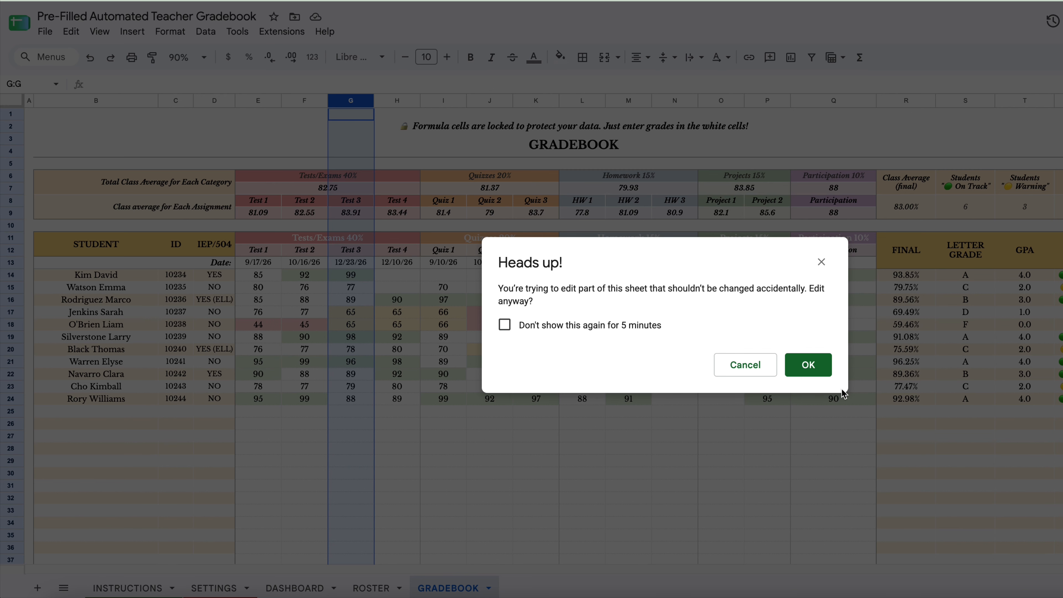
click(823, 363)
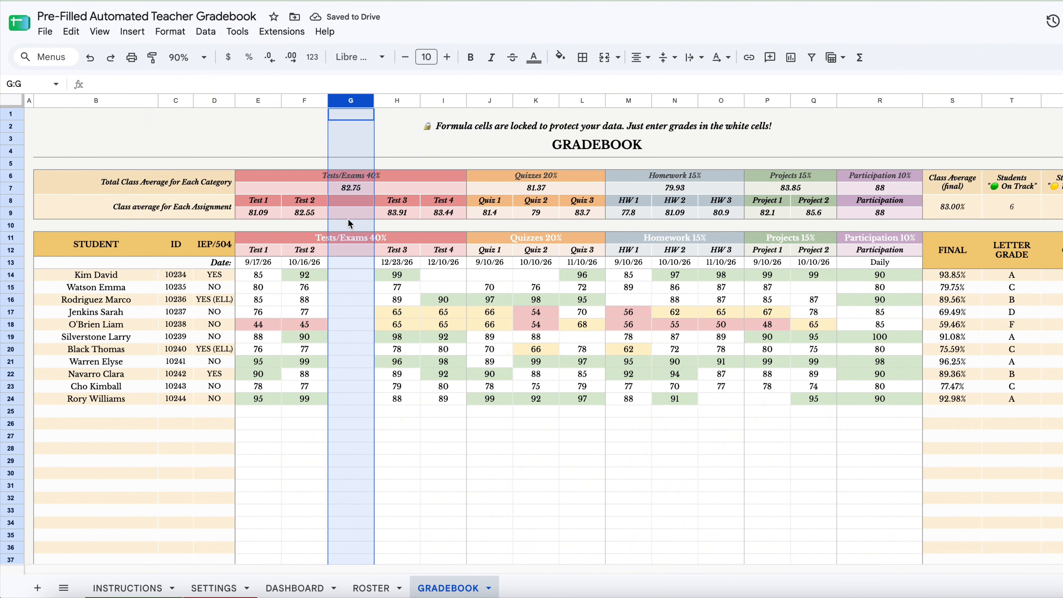
Try pasting only the formulas of Test 2's class-average heading and value into the new column, and undo both the paste and the column insertion
drag(308, 201, 317, 217)
right_click(316, 215)
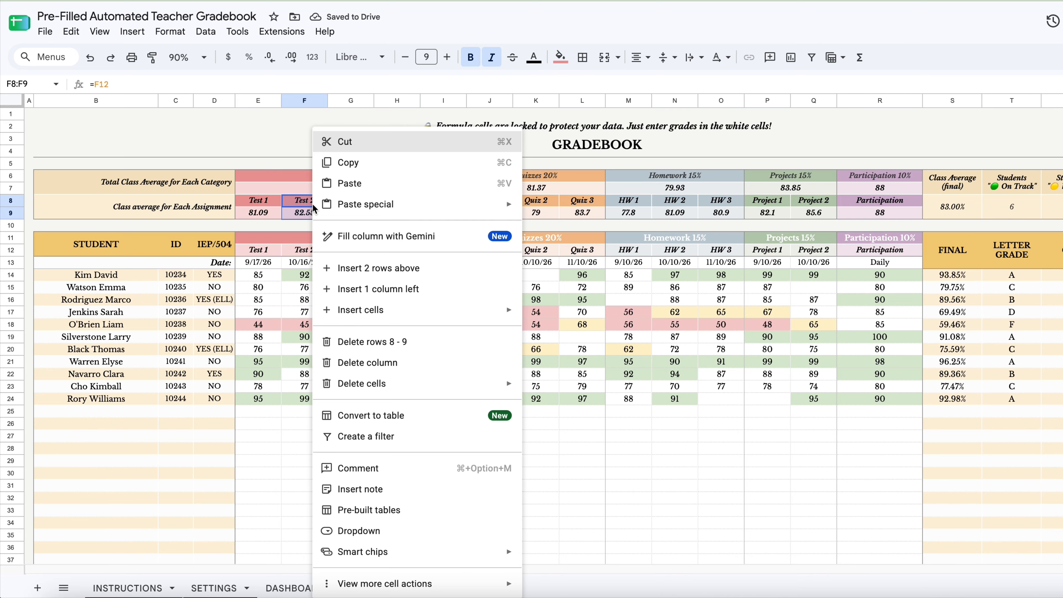
click(349, 165)
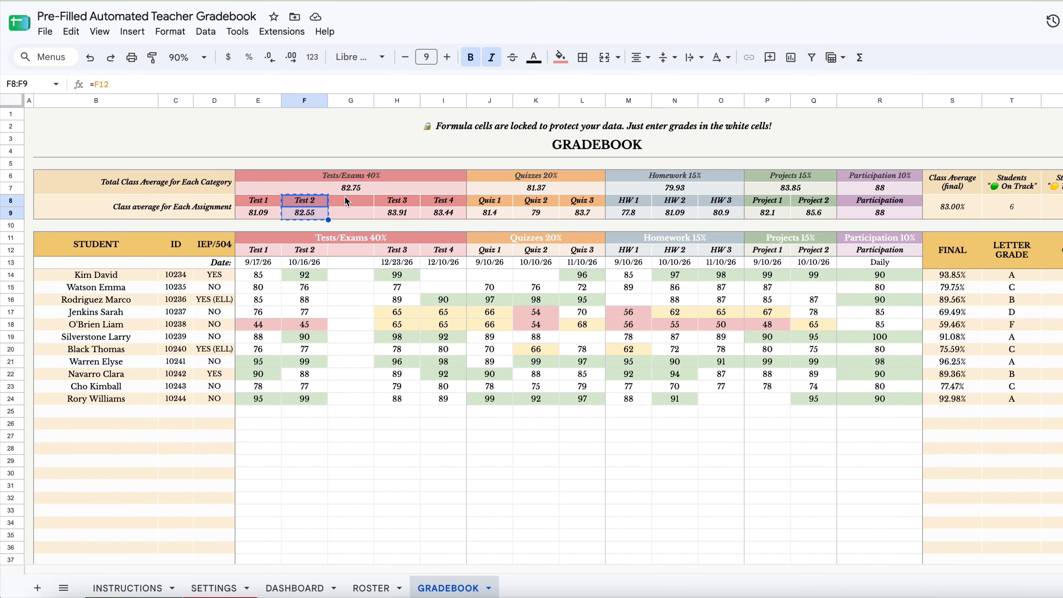
right_click(337, 201)
mouse_move(386, 153)
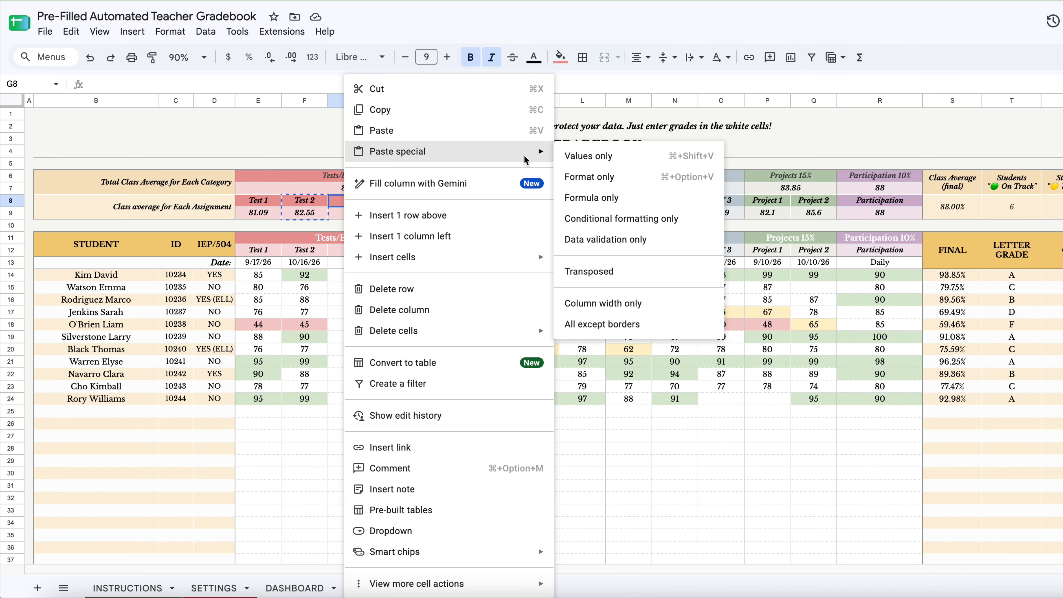
click(601, 204)
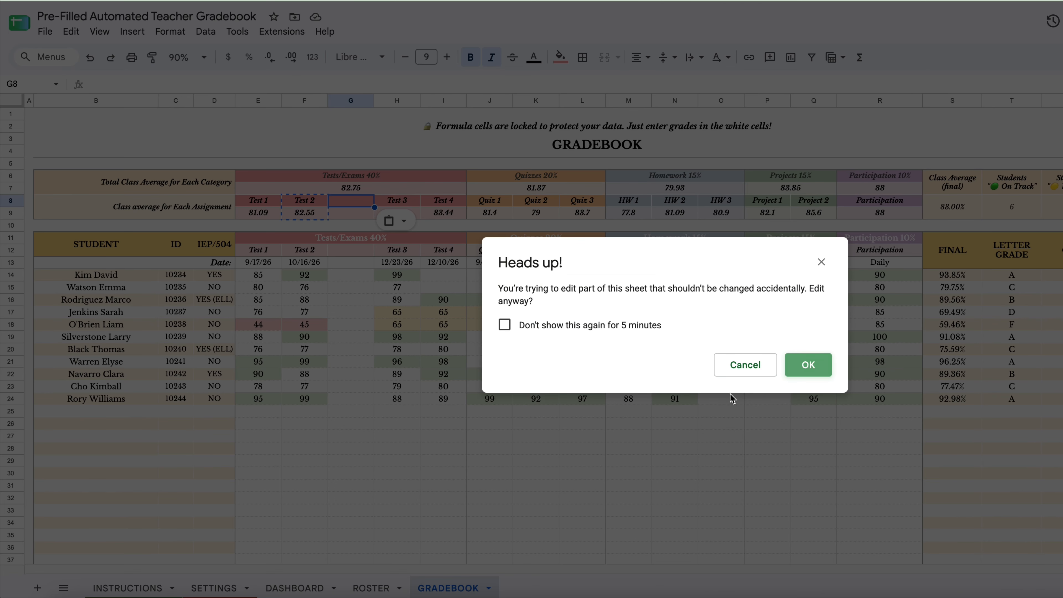
click(805, 364)
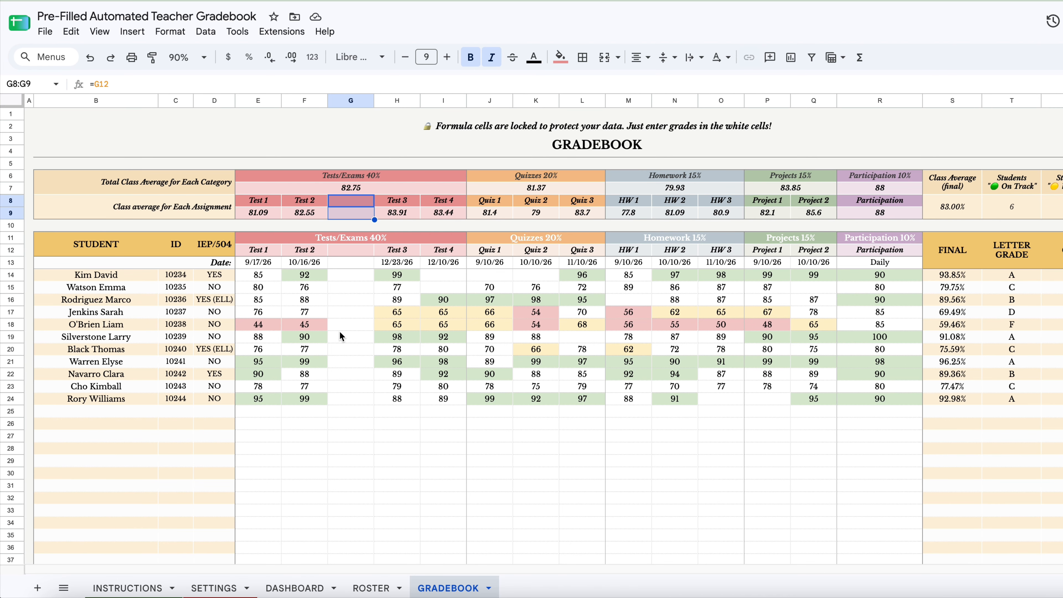
key(super+z)
key(super+z)
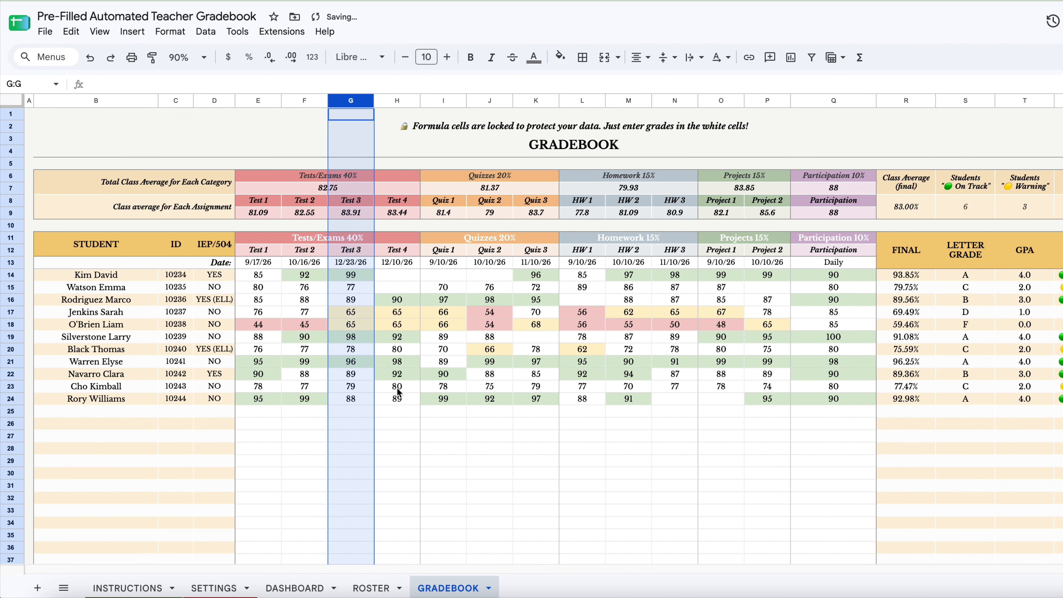
Examine the blank Test 4, Quiz 1 and Quiz 2 grade cells in the first two student rows
click(401, 277)
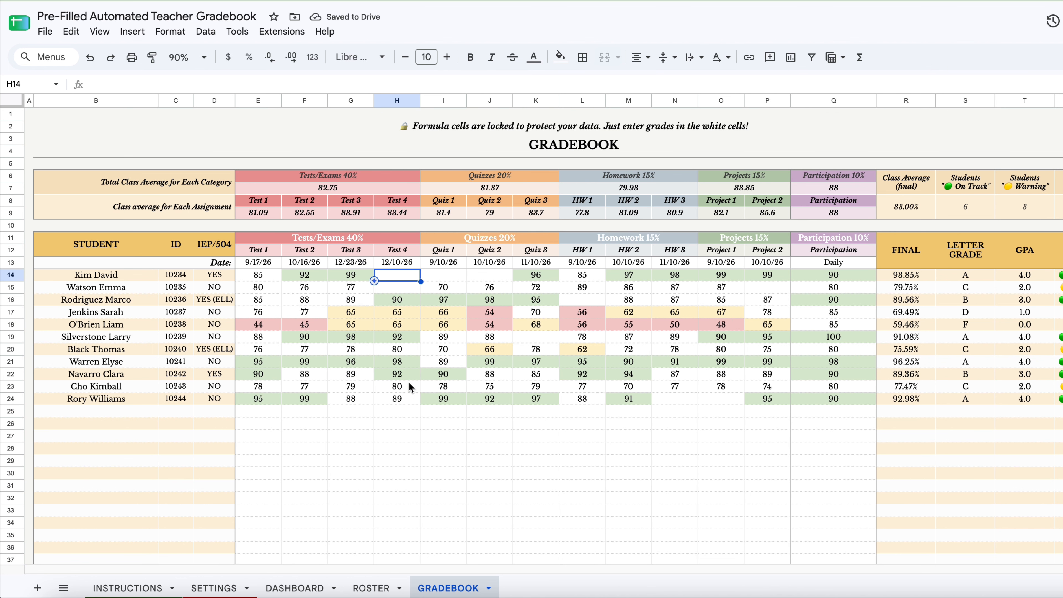
drag(444, 274, 485, 275)
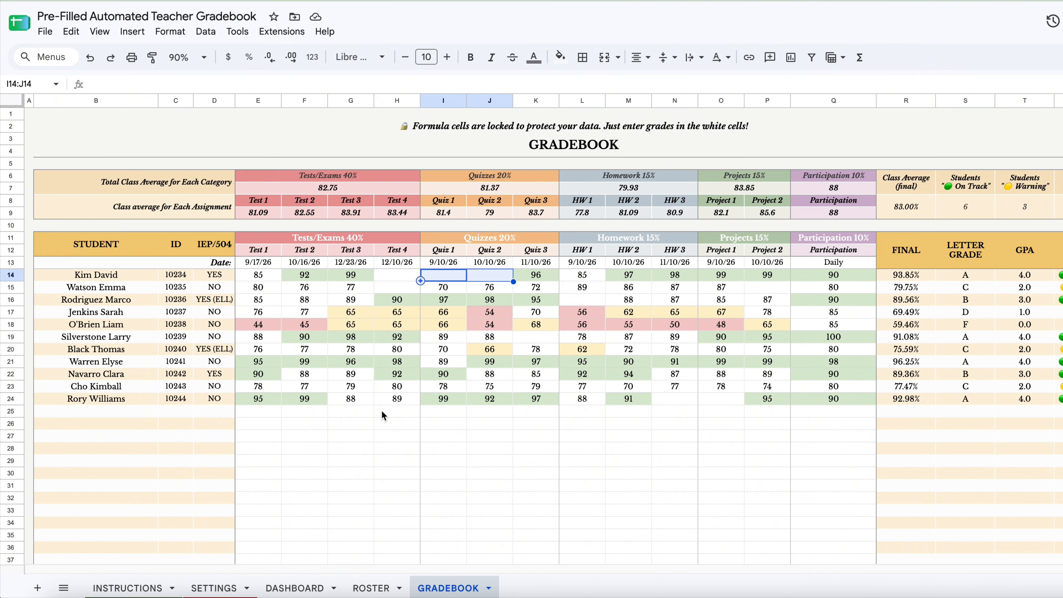
drag(380, 276, 398, 300)
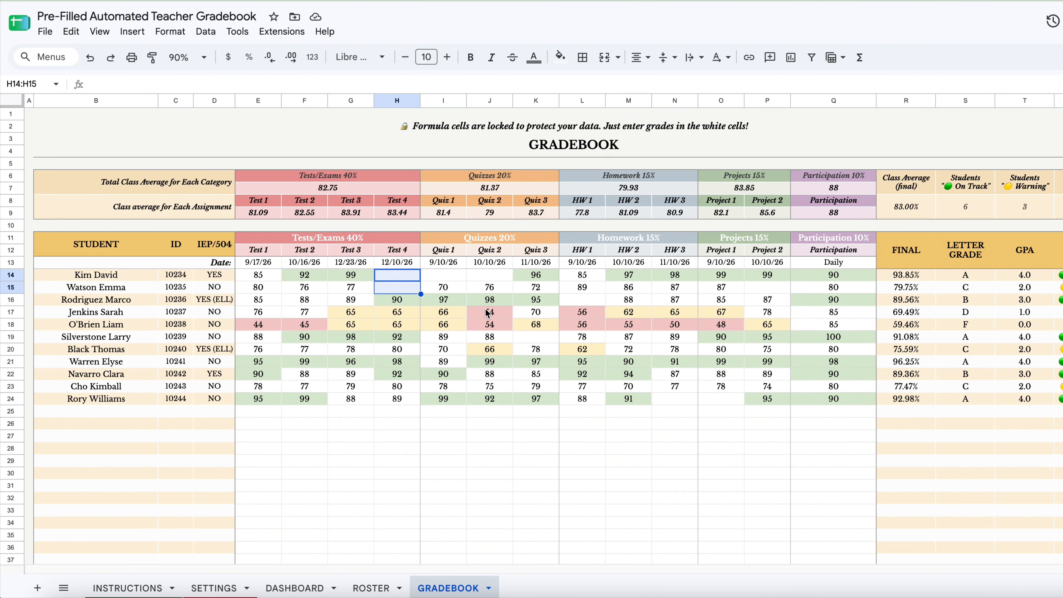
click(448, 280)
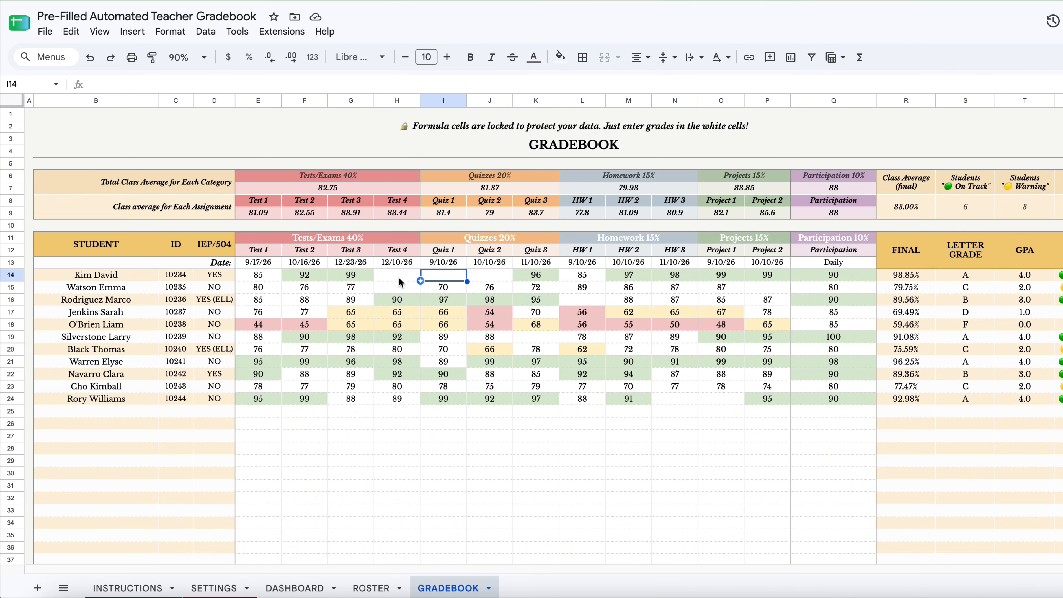
Check the calendar pickers of the test date cells and set the Test 4 date to 12/15/26
double_click(268, 262)
double_click(303, 263)
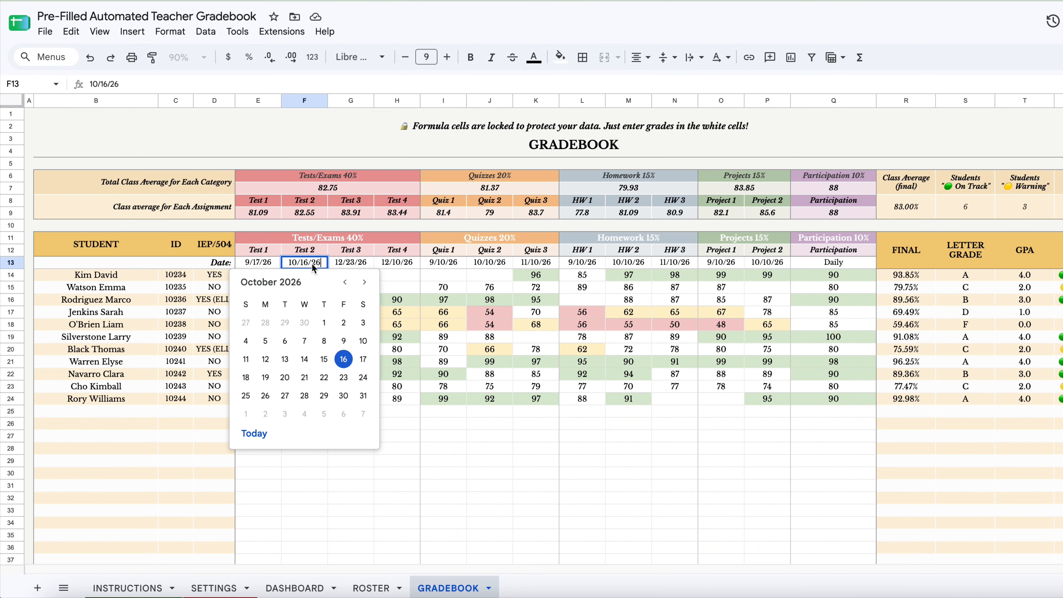
double_click(346, 263)
double_click(378, 264)
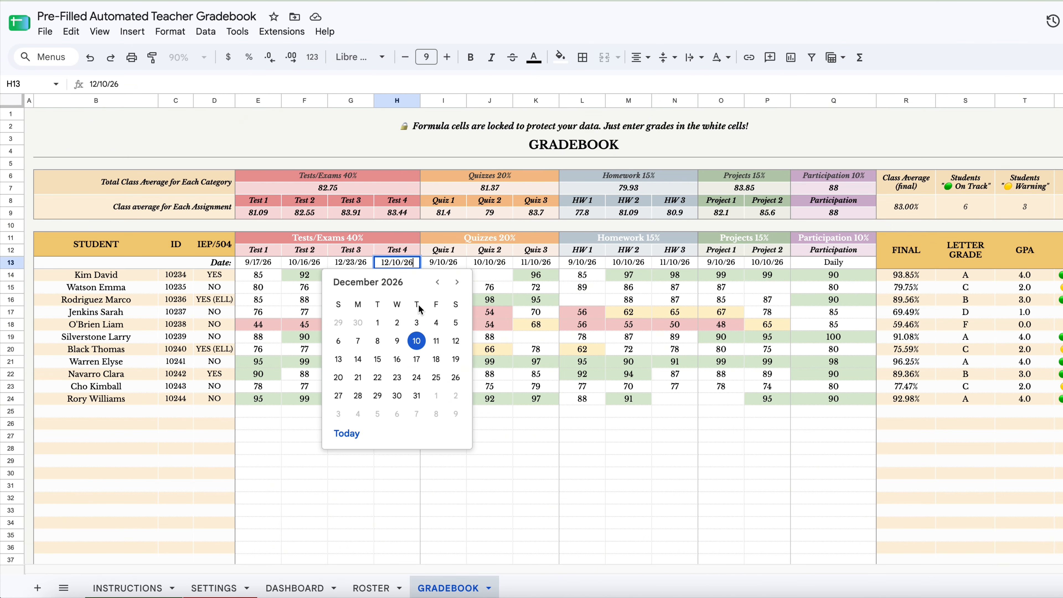
click(378, 360)
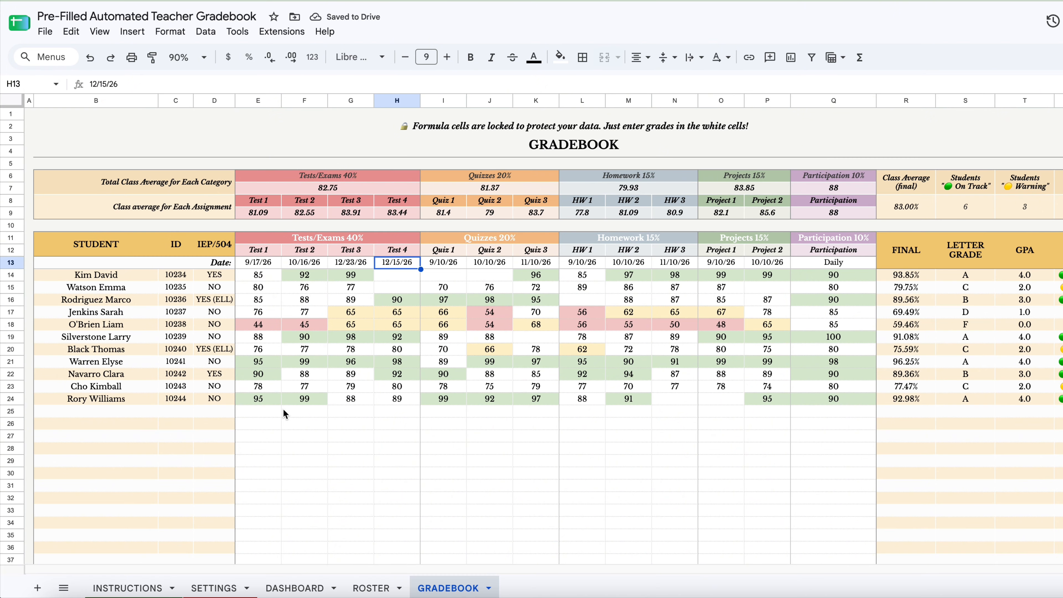
In the first student's row, enter the grades 89 for Test 1, 99 for Test 4 and 87 for Quiz 1
click(256, 276)
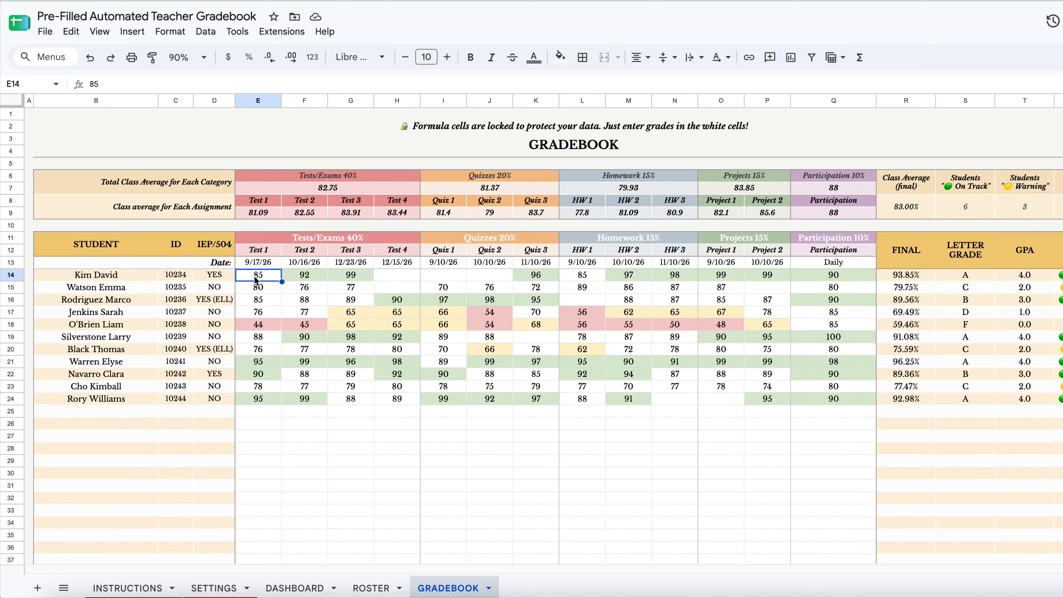
text(89)
key(Return)
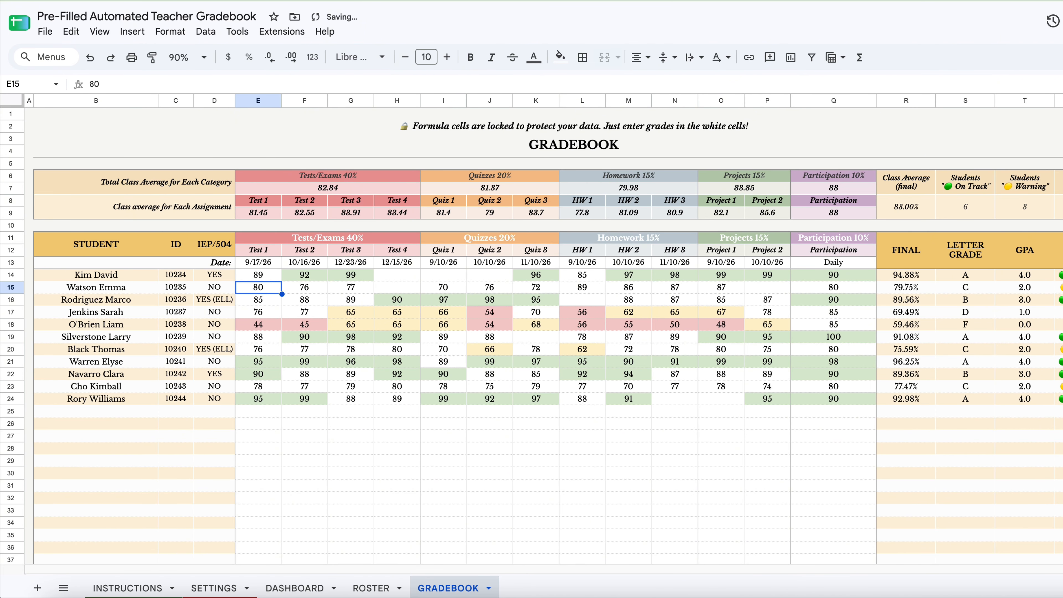
click(385, 277)
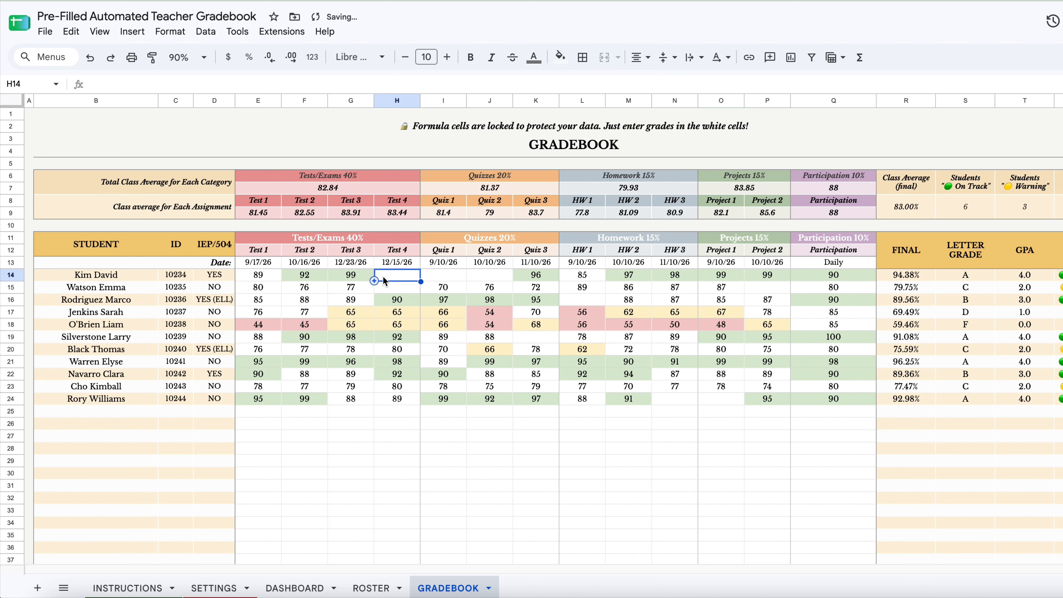
text(99)
key(Return)
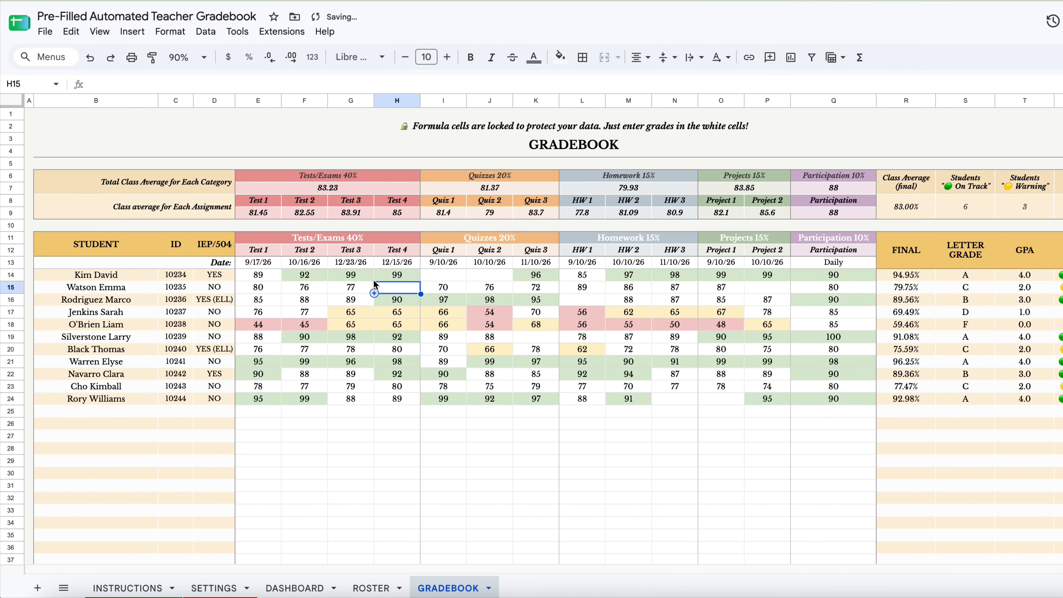
click(446, 275)
text(87)
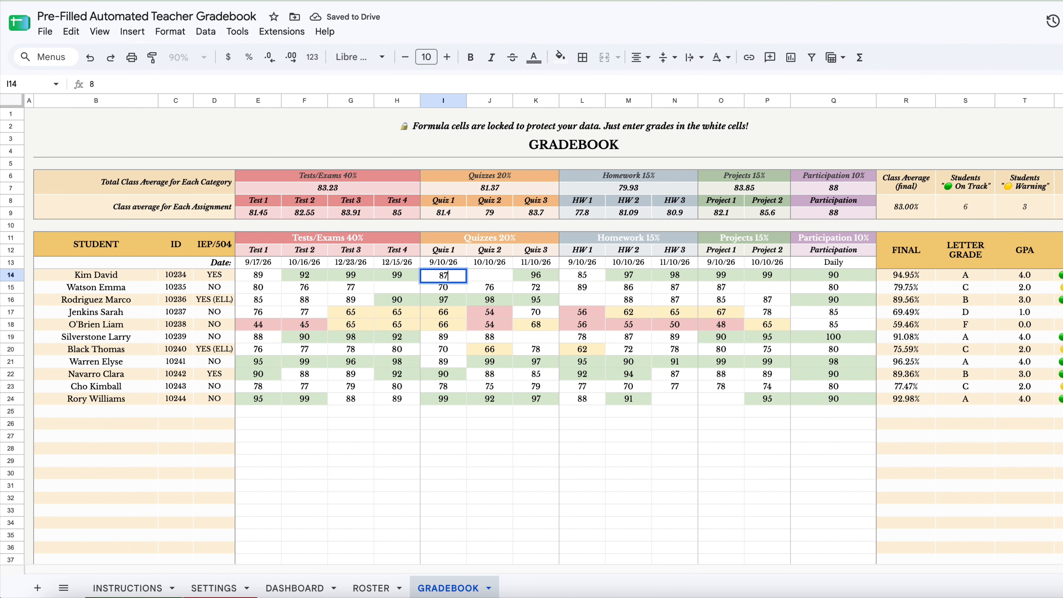
key(Return)
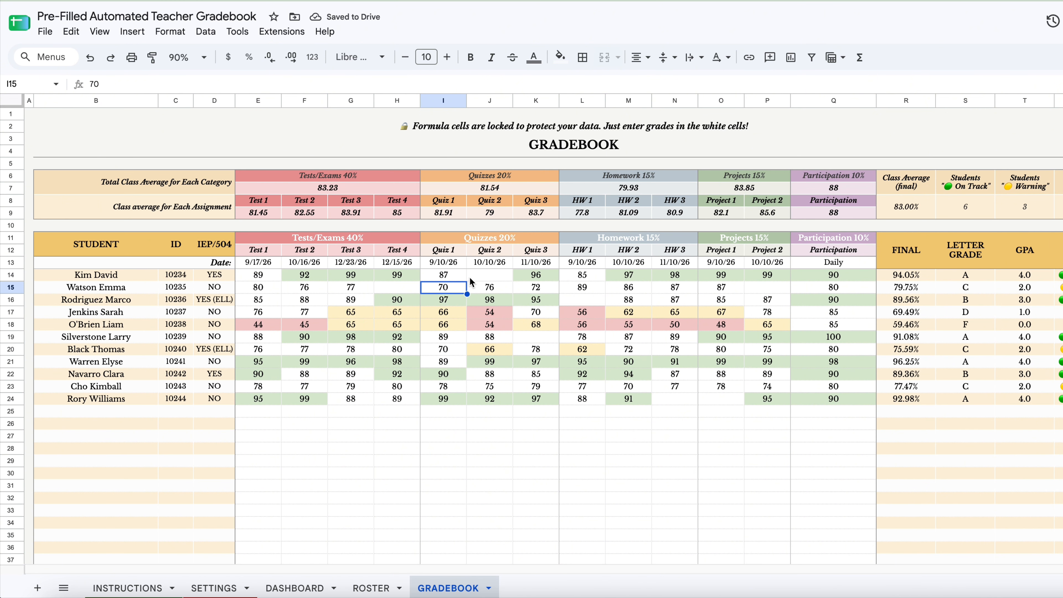
Examine the color coding of the first student's quiz and homework grades and the fourth student's homework grades
drag(455, 275, 532, 276)
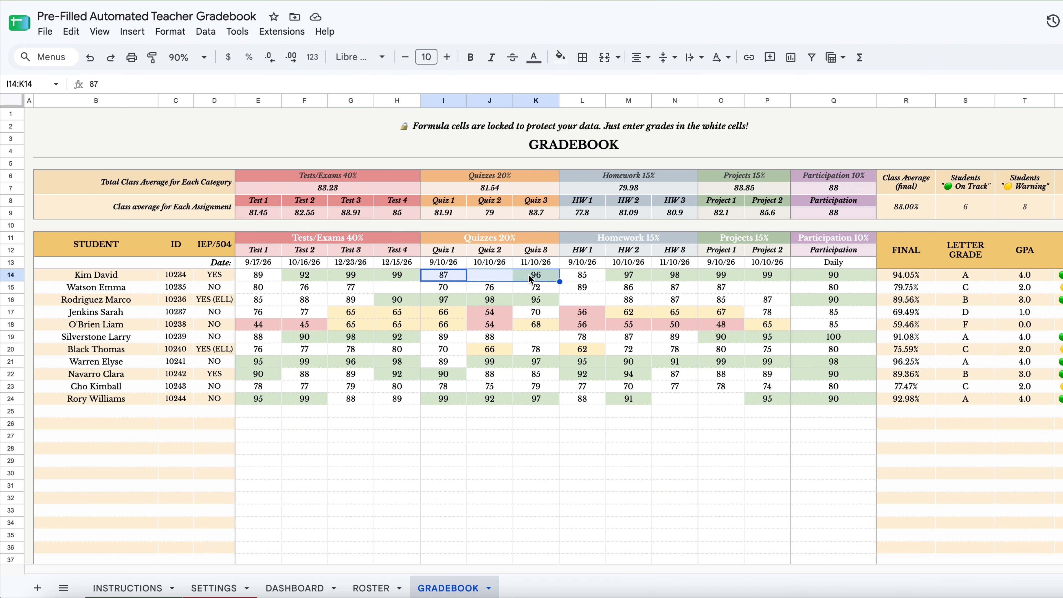
click(541, 276)
click(642, 276)
click(603, 314)
click(628, 315)
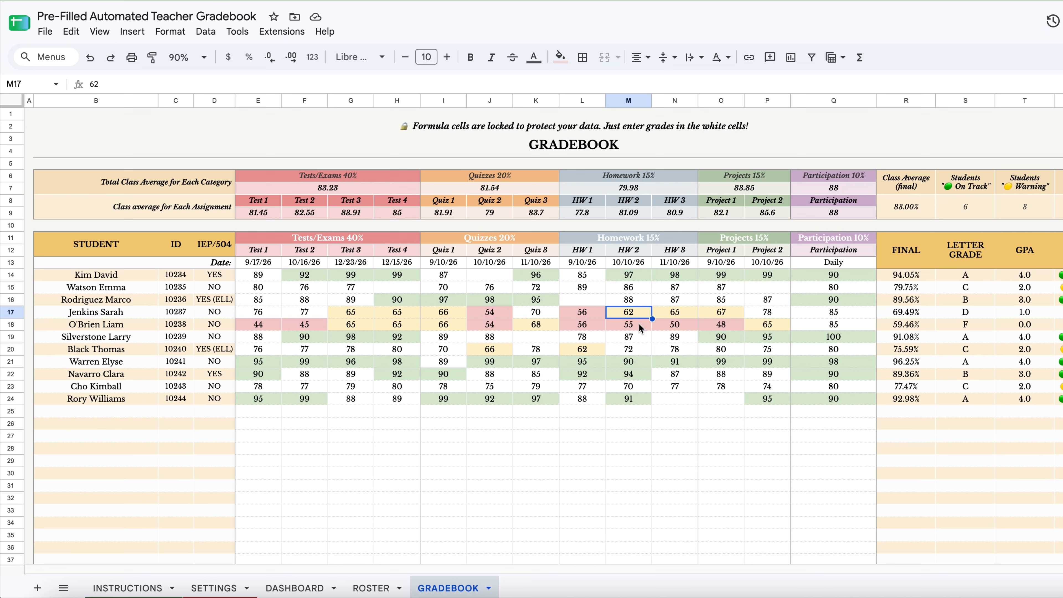
Try a Quiz 2 grade of 55 for the first student to test its color coding, and clear it again
click(474, 279)
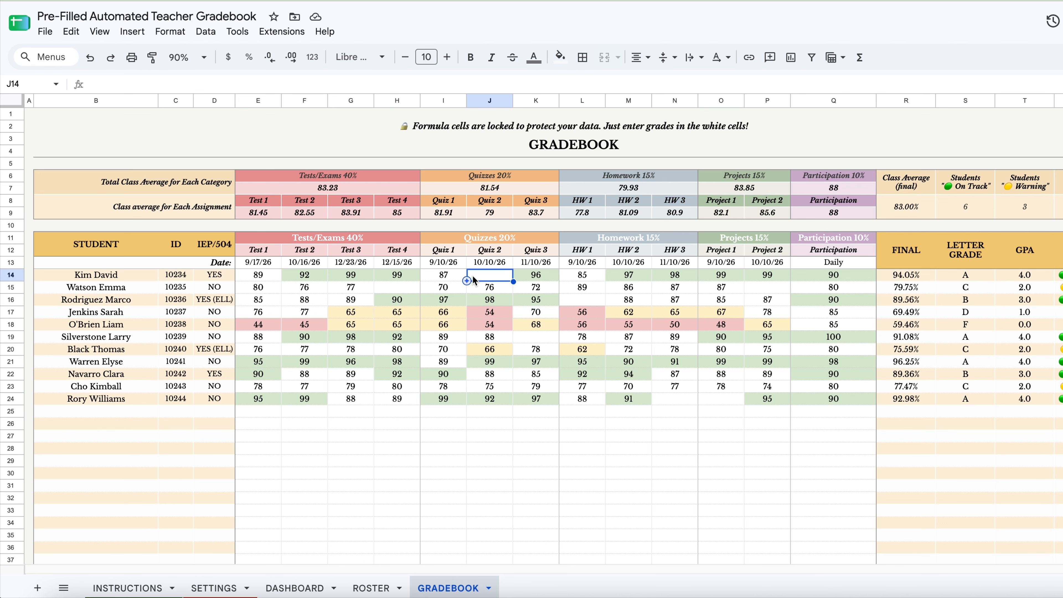
text(55)
key(Return)
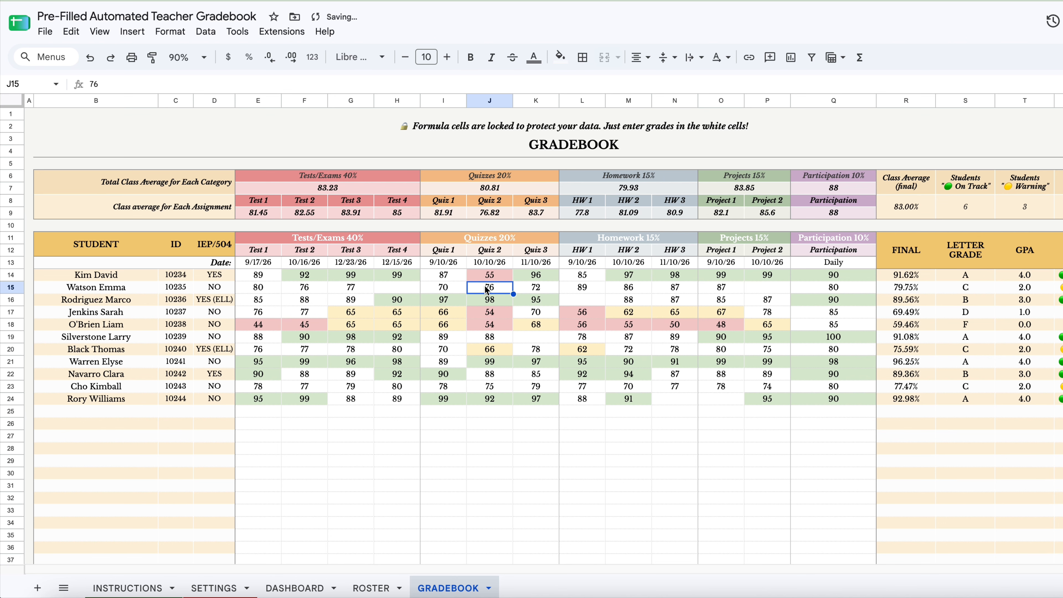
click(485, 279)
key(Delete)
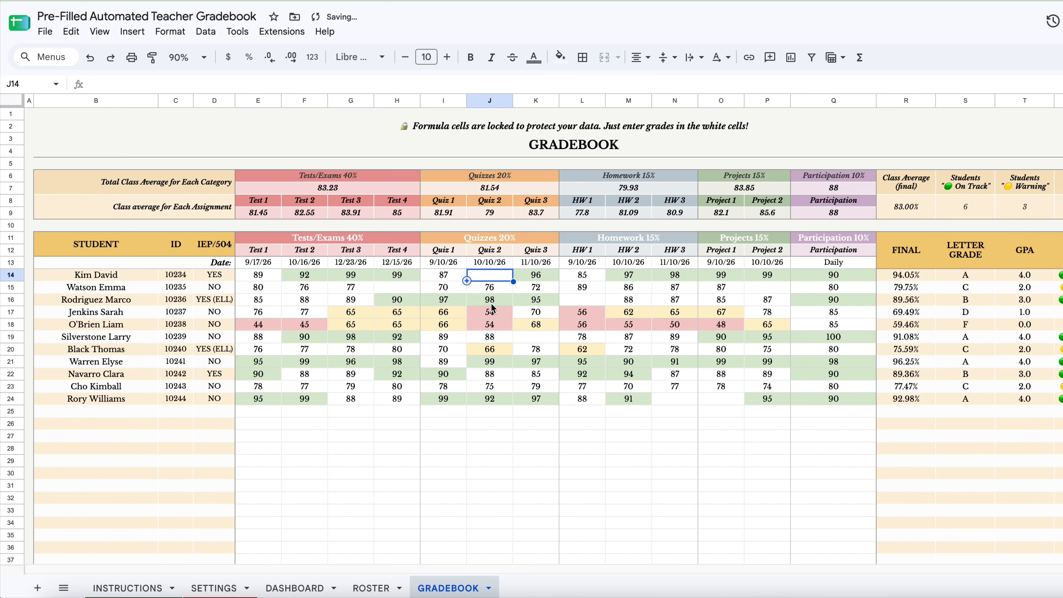
Review the conditional formatting rule for grades of 90 or higher, including its threshold value, text color and fill color options
click(487, 302)
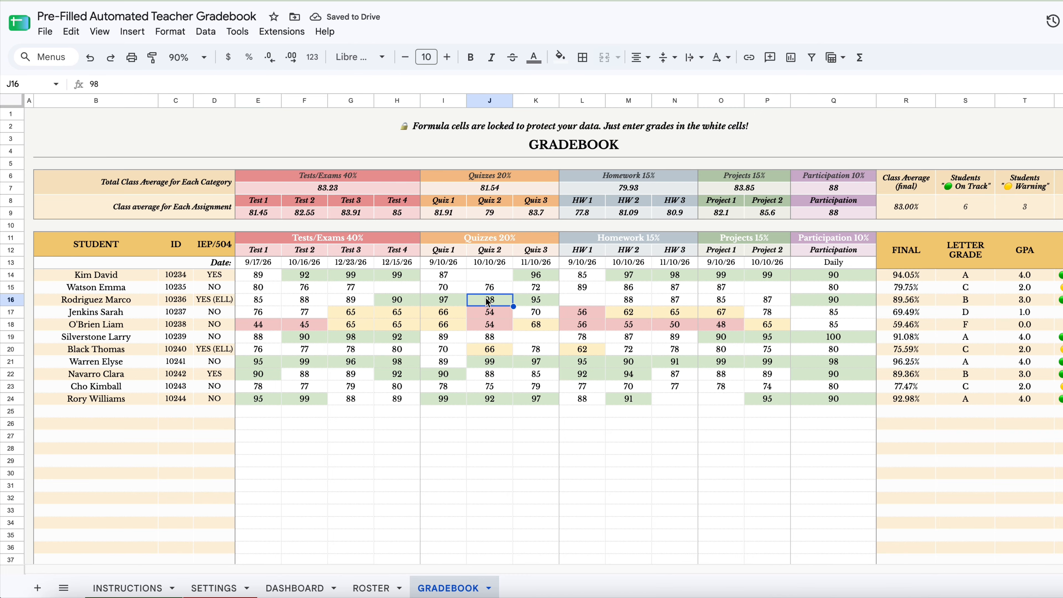
click(439, 325)
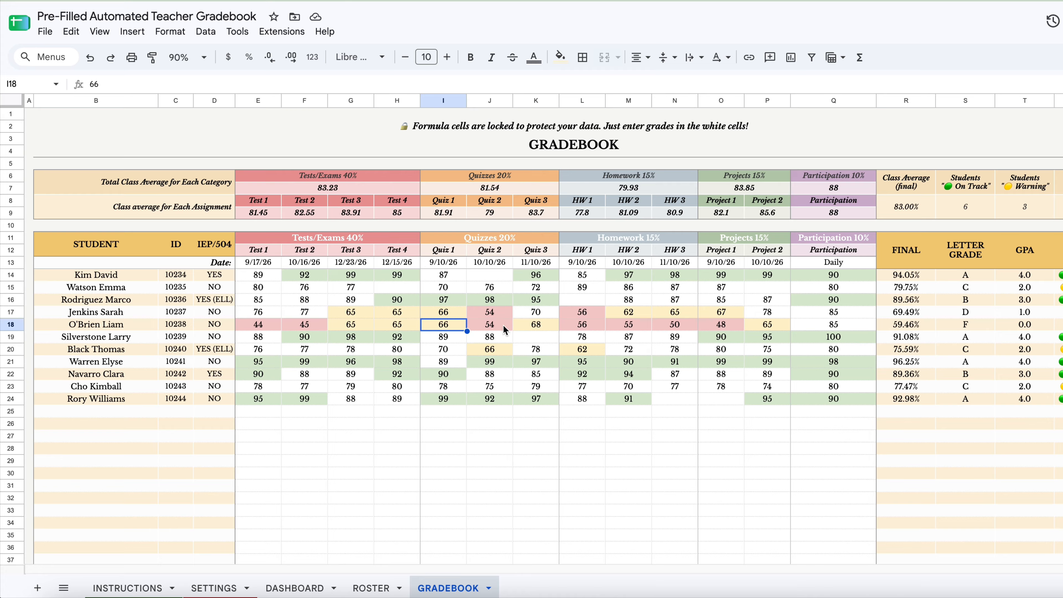
click(181, 34)
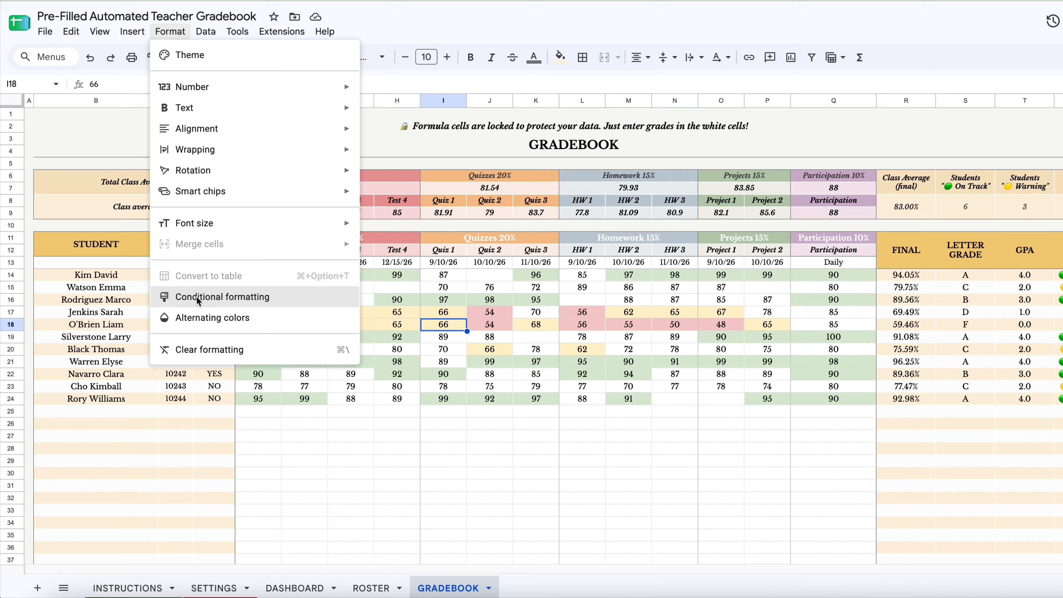
click(207, 296)
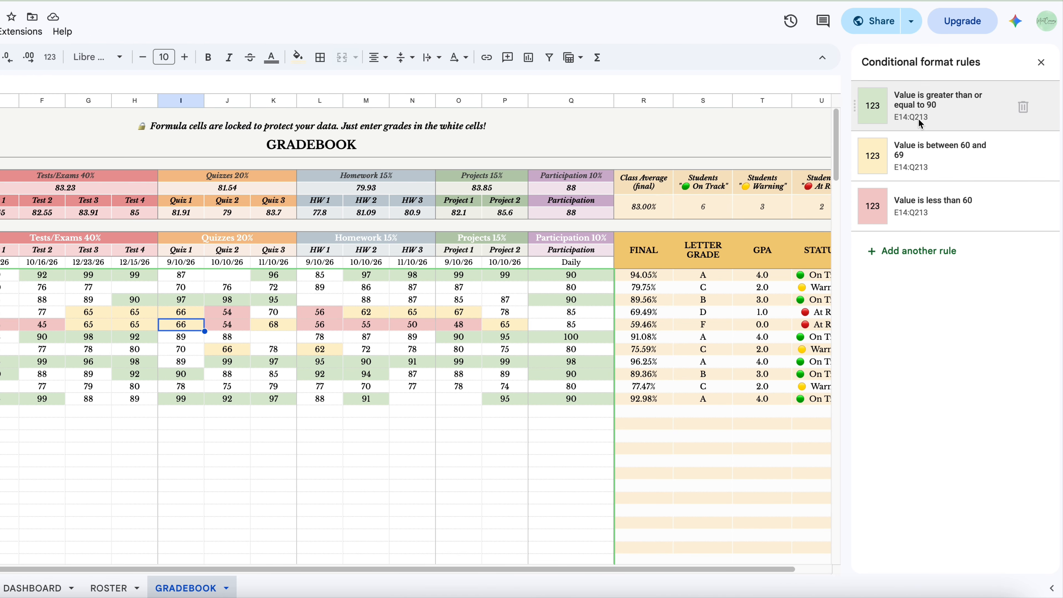
click(941, 107)
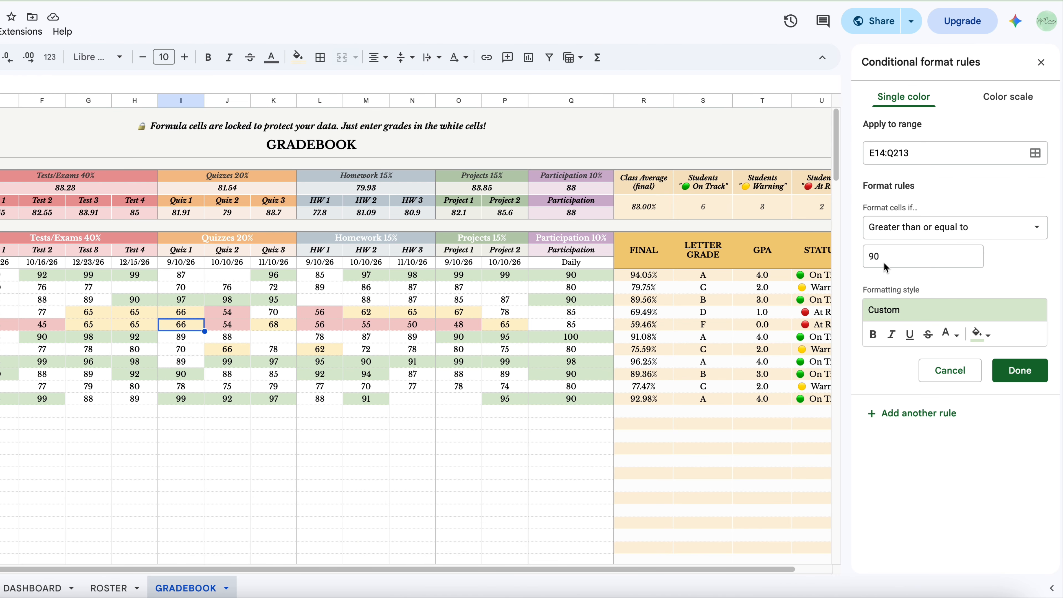
click(896, 258)
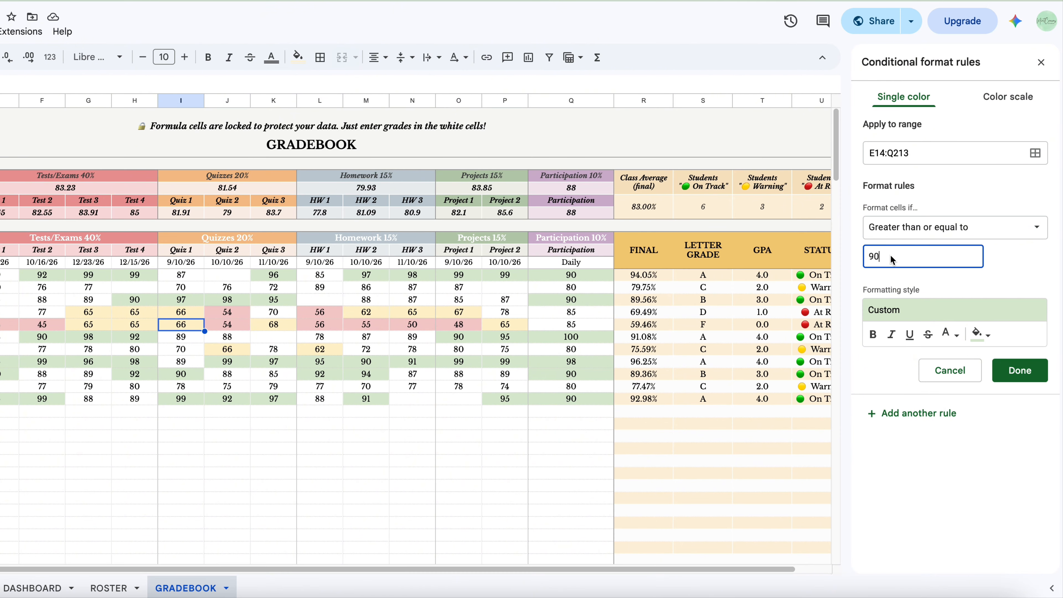
click(983, 334)
click(949, 334)
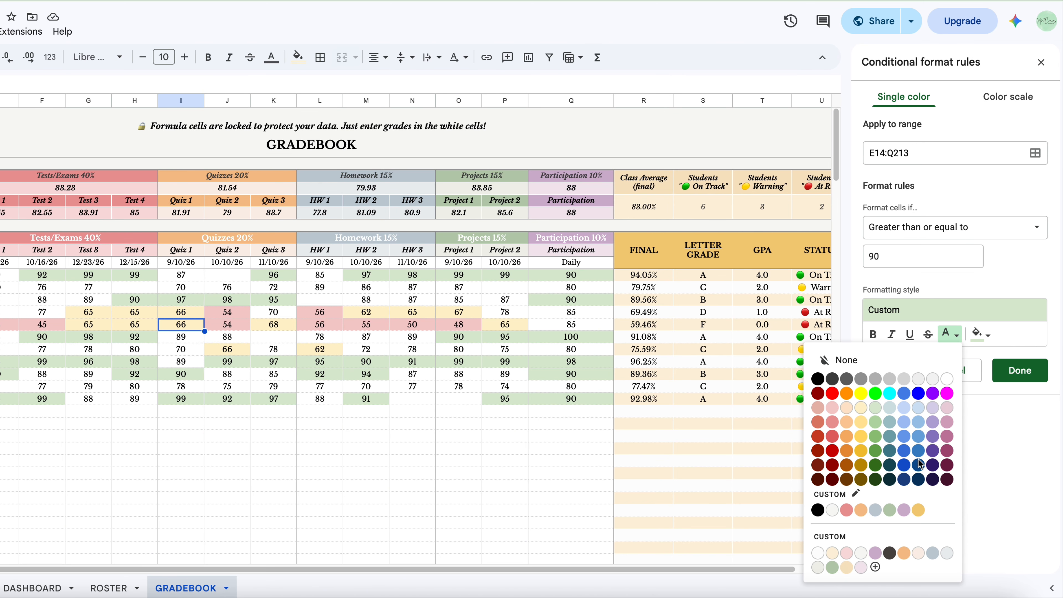
click(1022, 447)
click(1019, 370)
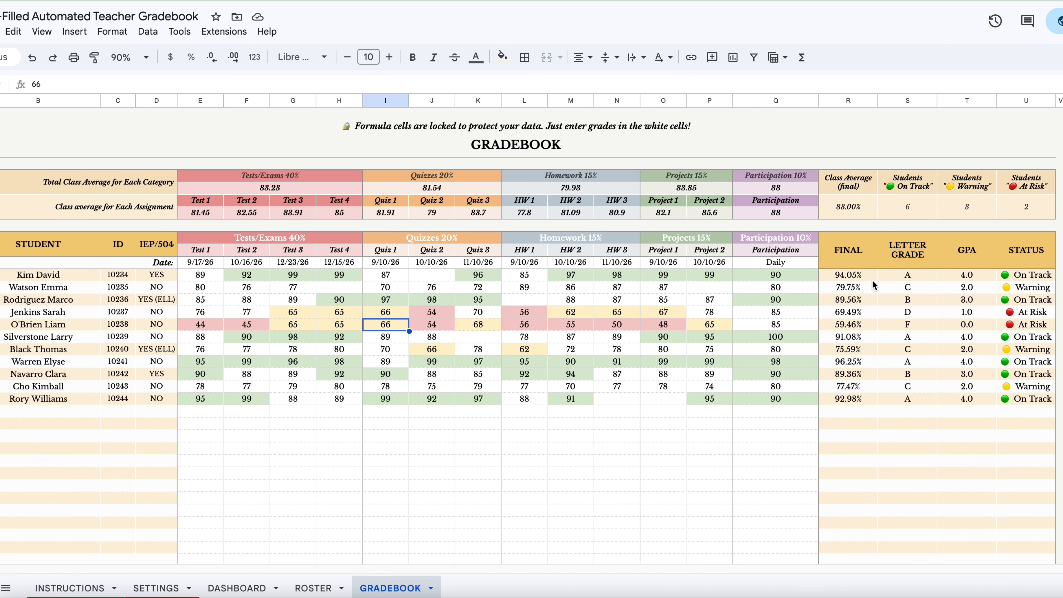
Examine the calculated Final, Letter Grade, GPA and Status columns for the listed students
drag(872, 280, 858, 398)
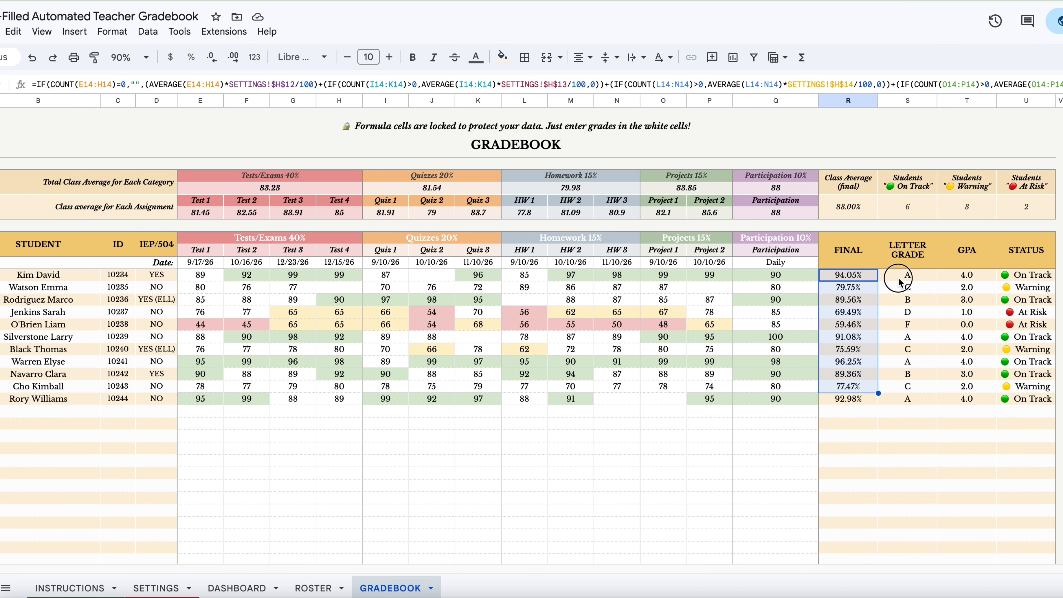
drag(895, 273, 896, 398)
drag(960, 277, 962, 397)
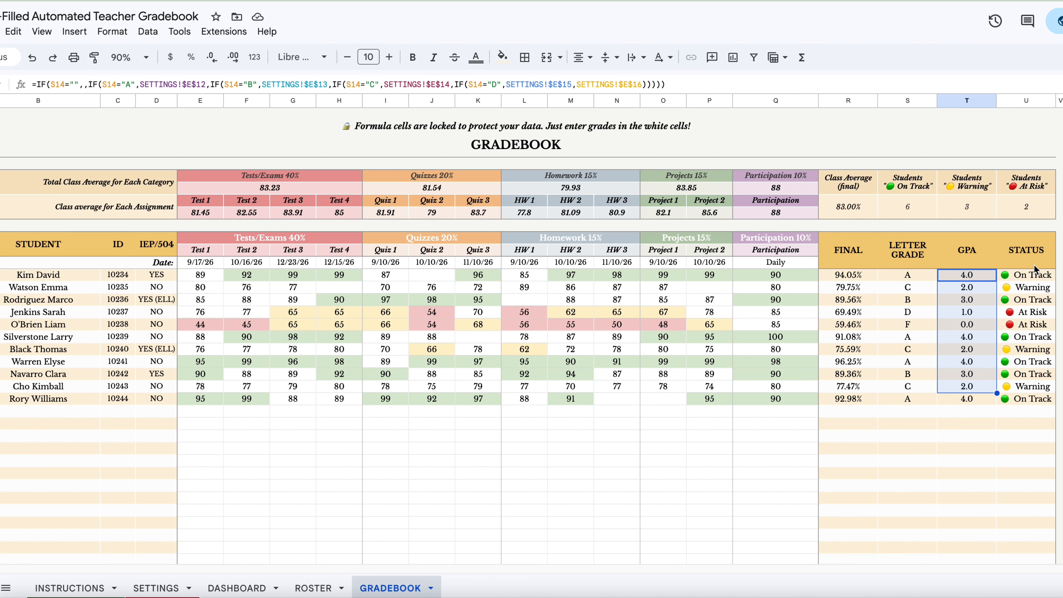
drag(1034, 273, 1023, 395)
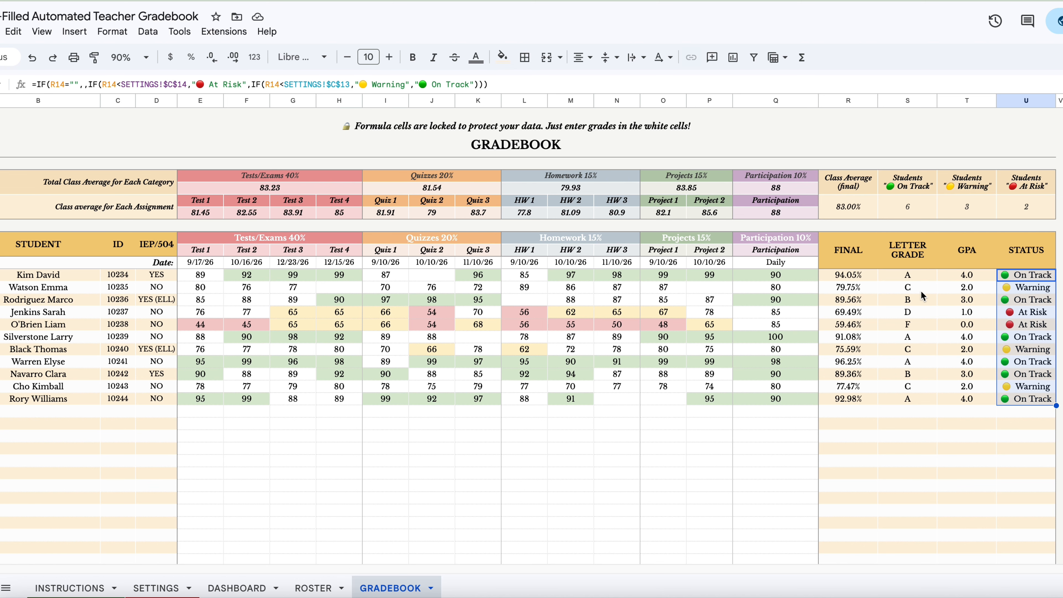
Compare how letter grade, GPA and status correspond in the rows of the first five students
click(907, 313)
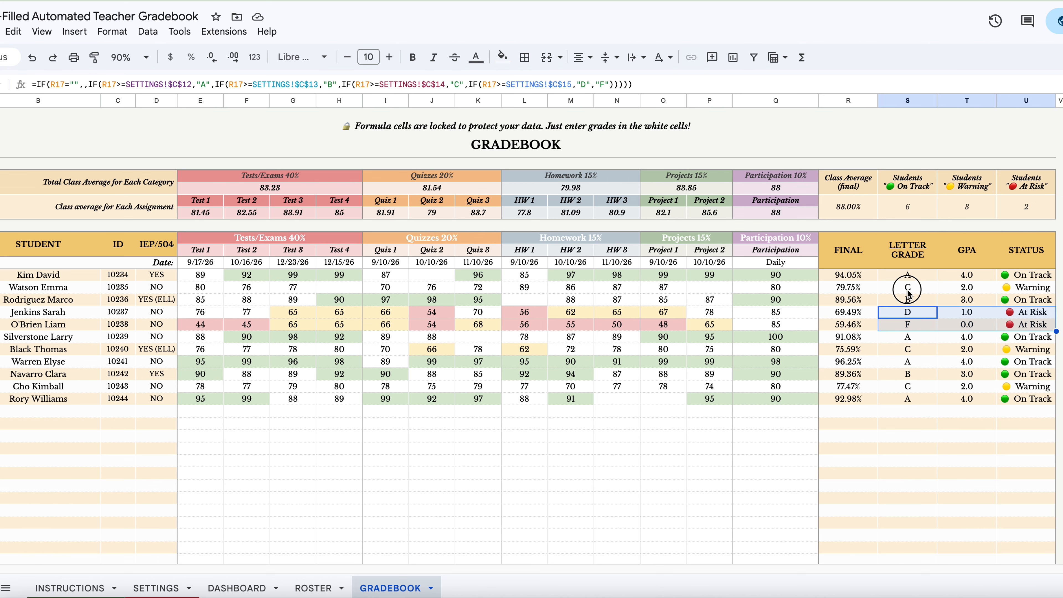
drag(908, 287, 1006, 291)
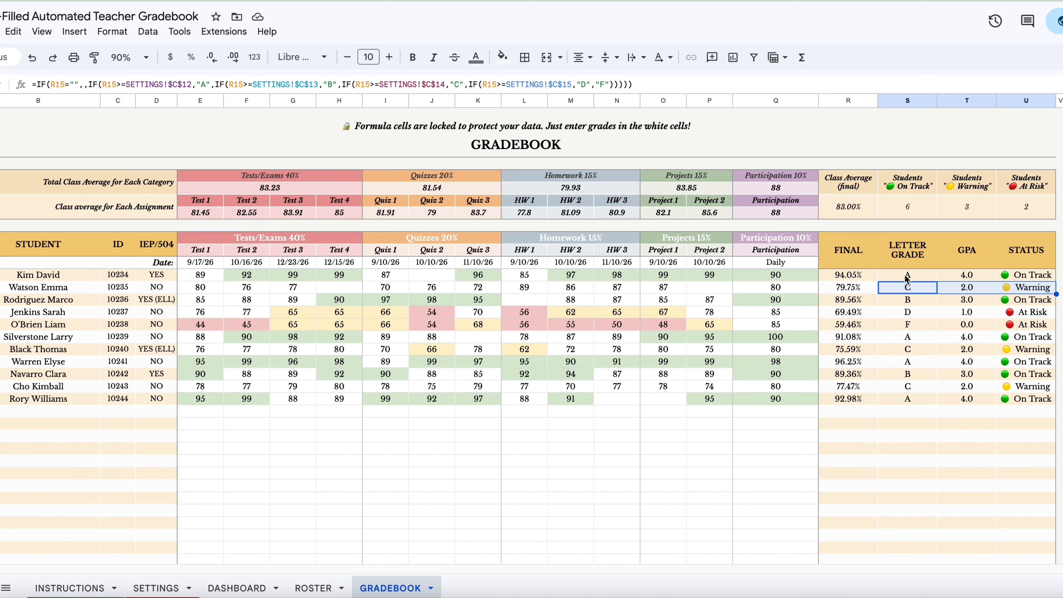
drag(907, 276, 1021, 280)
drag(907, 300, 1015, 302)
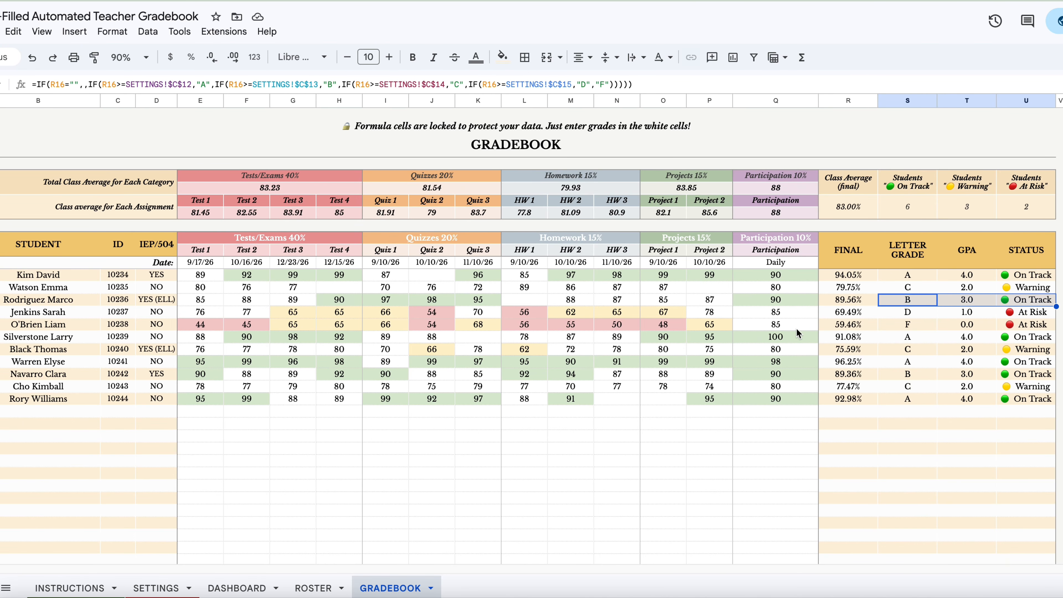
Inspect the test averages, the Tests/Exams category average, the final class average and the On Track, Warning and At Risk counts
drag(207, 216, 338, 217)
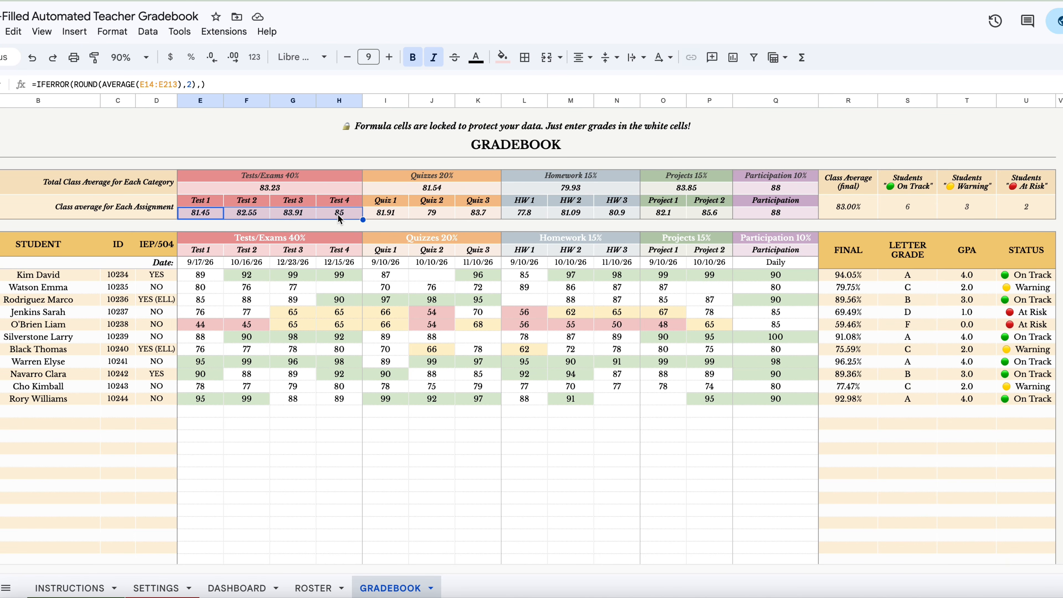
click(316, 188)
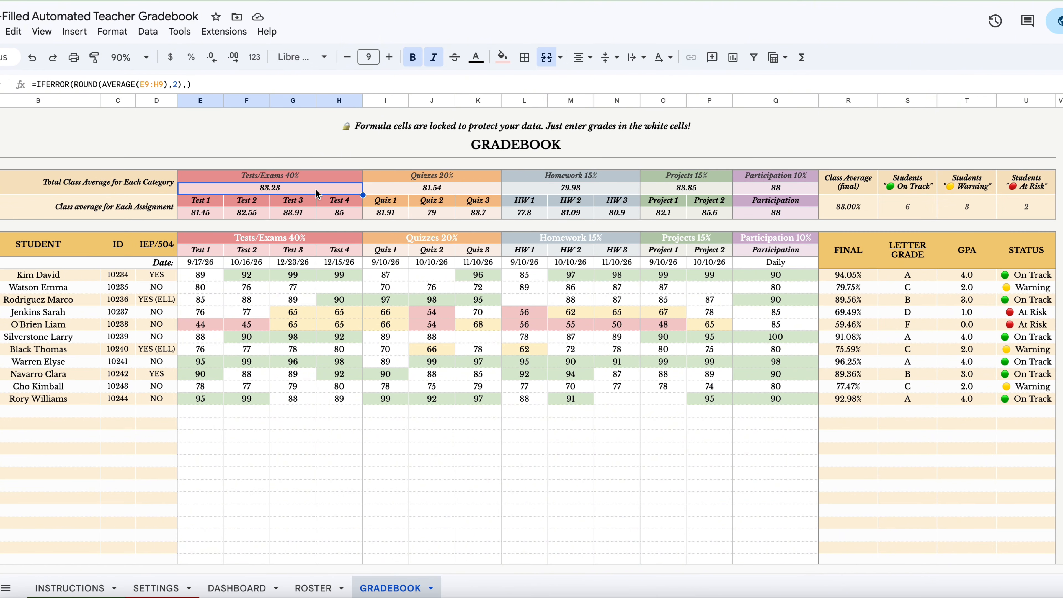
click(833, 208)
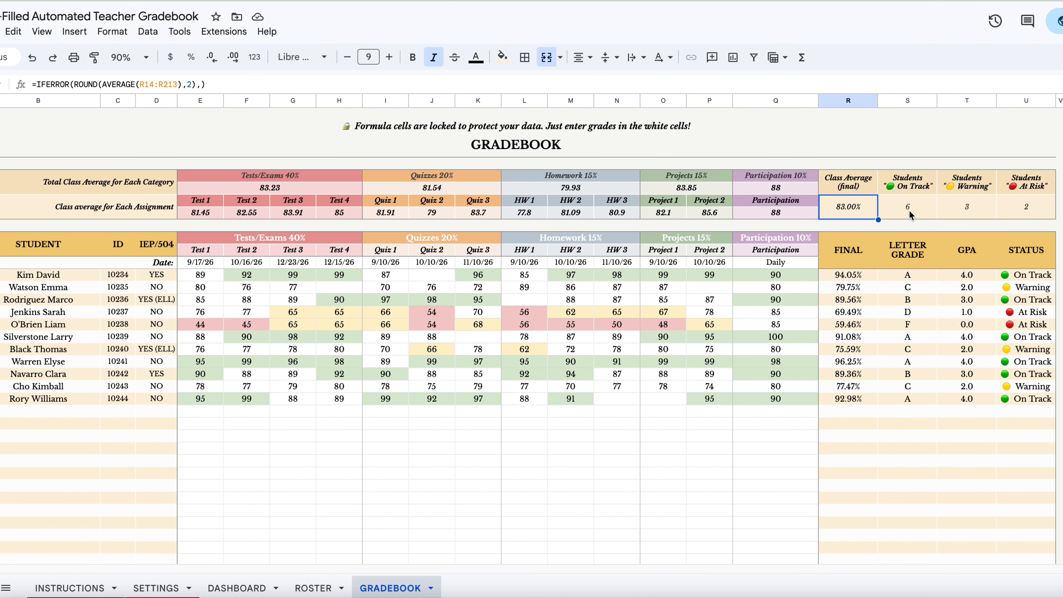
click(918, 212)
click(959, 211)
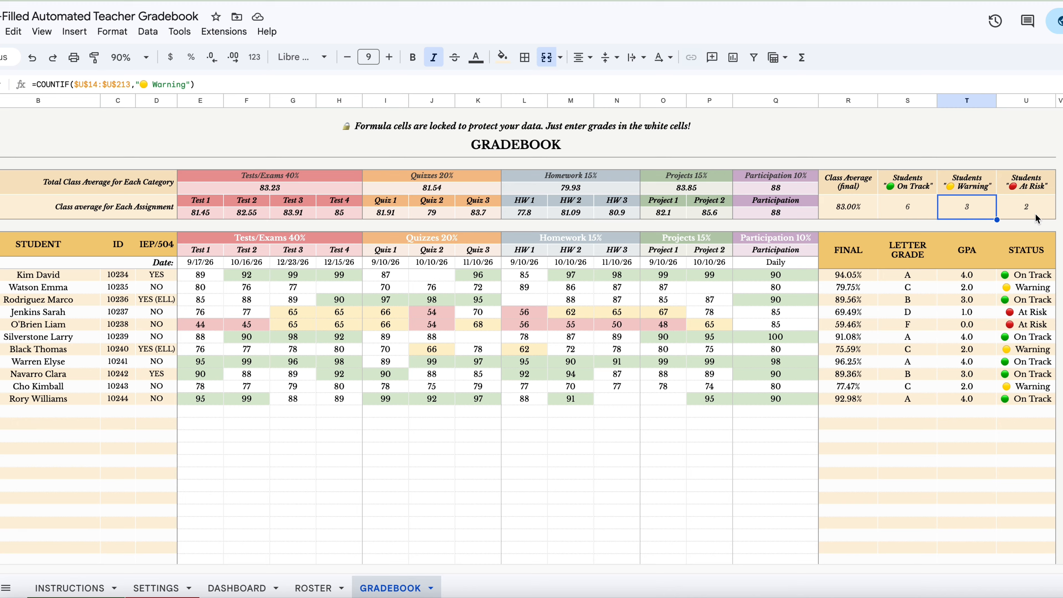
click(1036, 213)
Try to clear the protected Students "At Risk" heading and dismiss the edit without applying it
click(1005, 183)
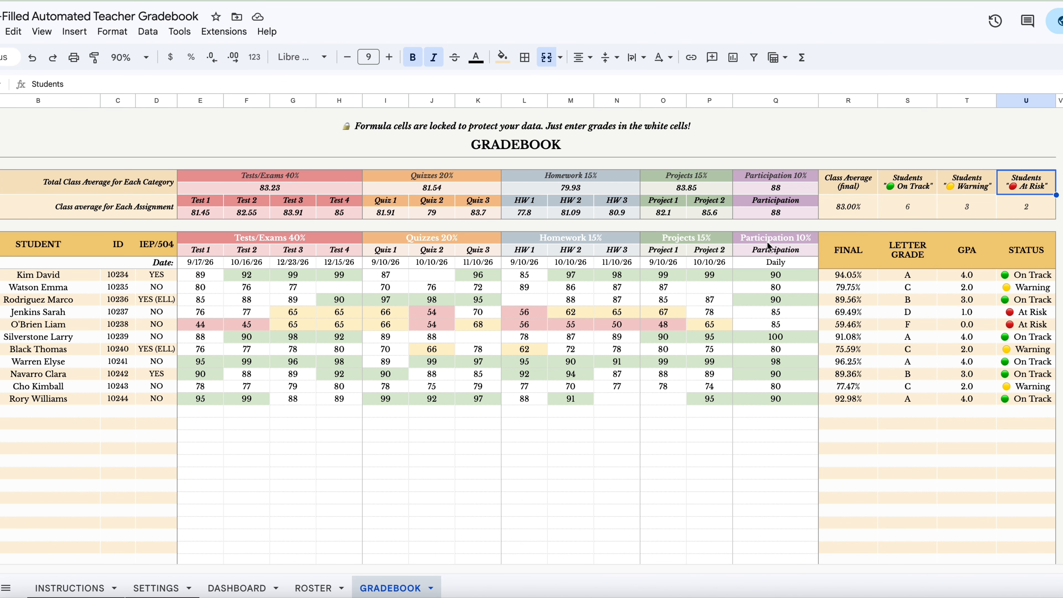
key(BackSpace)
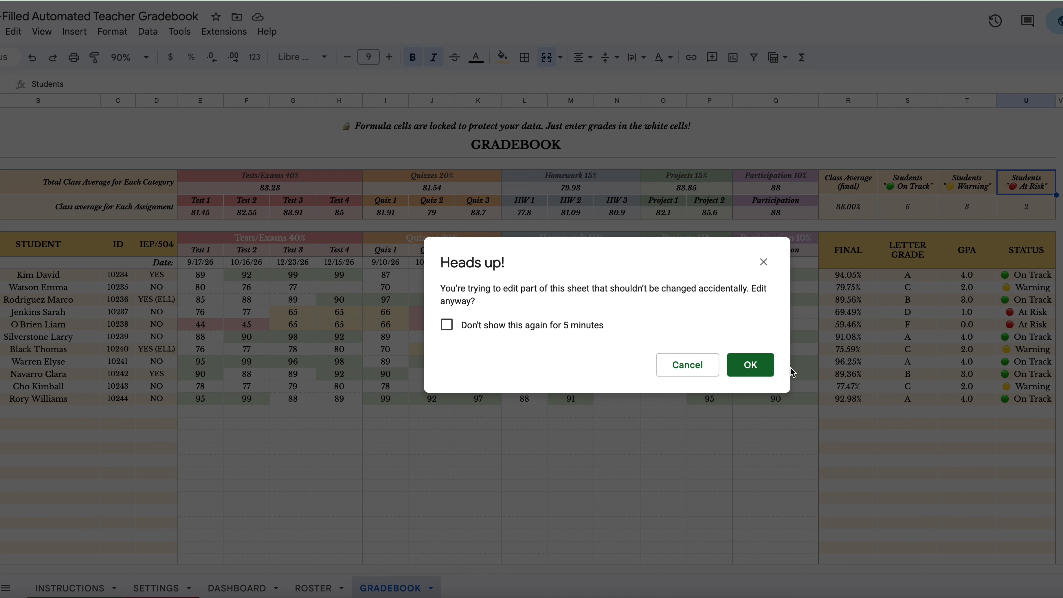
click(765, 267)
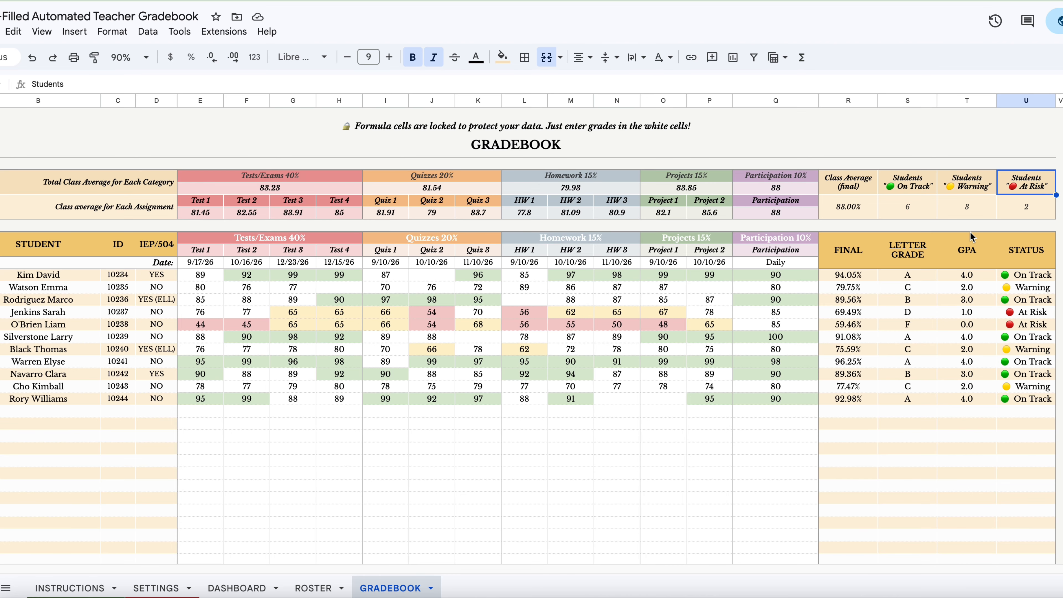
Clear the protected At Risk student count by overriding the protection, and undo the deletion
click(1006, 209)
double_click(1006, 209)
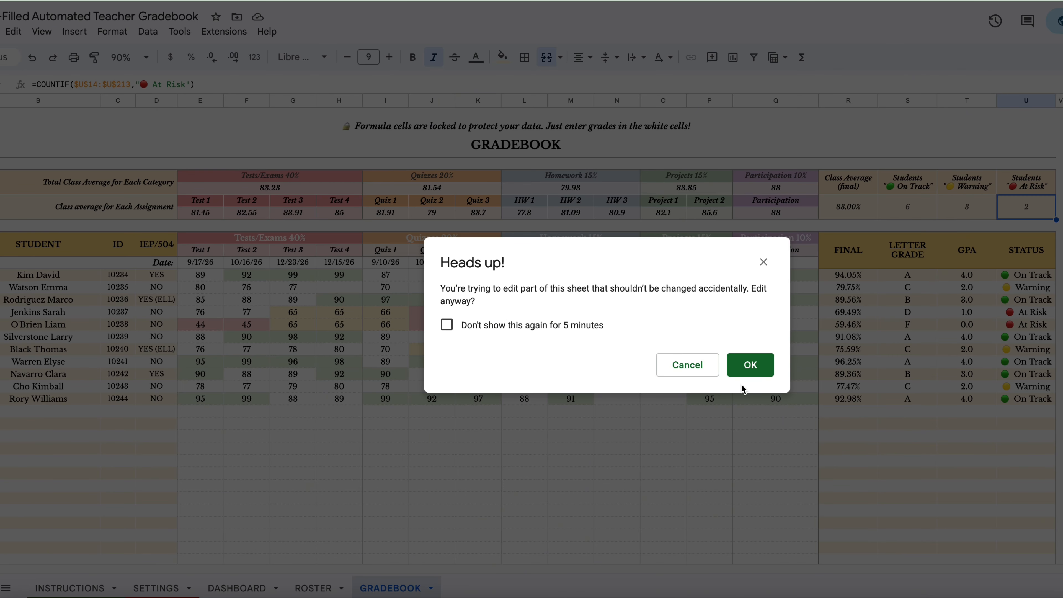
click(750, 364)
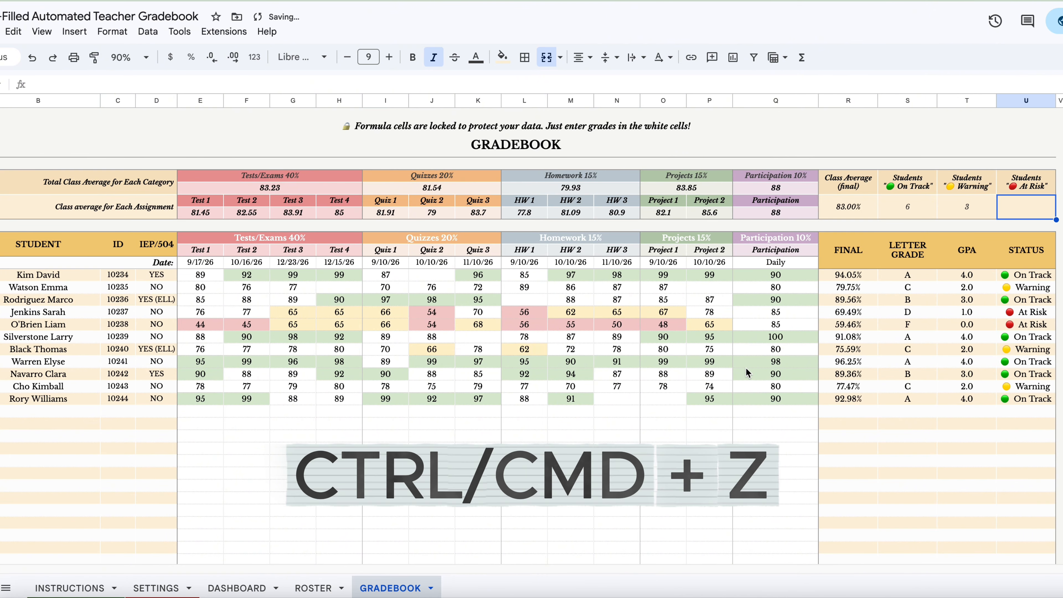
key(ctrl+z)
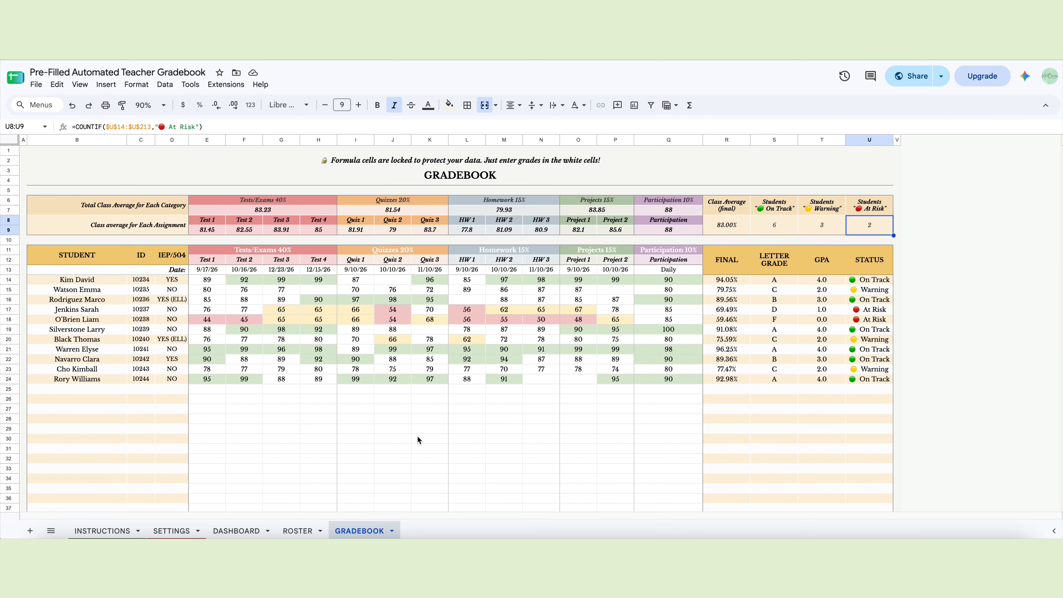
Open the Dashboard sheet and look over its full layout
click(236, 531)
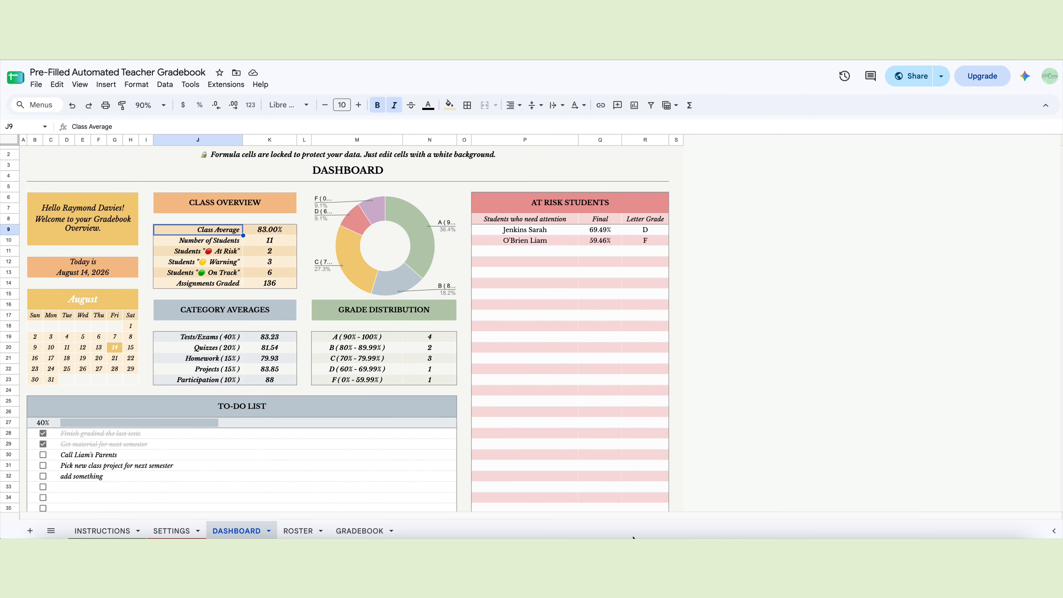
scroll(1053, 337, down, 10)
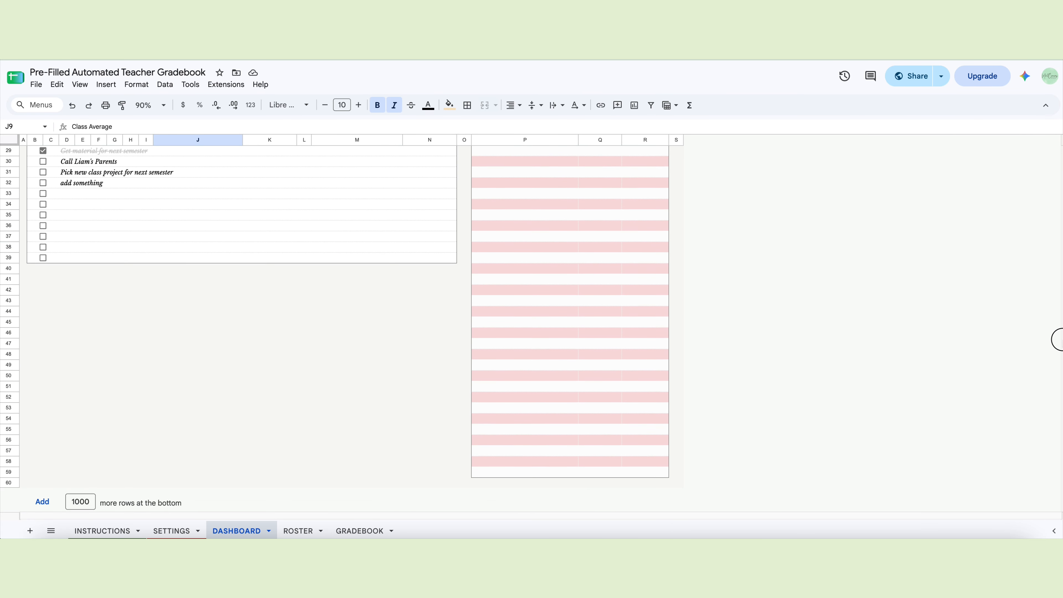
scroll(1053, 270, up, 8)
scroll(1058, 186, up, 2)
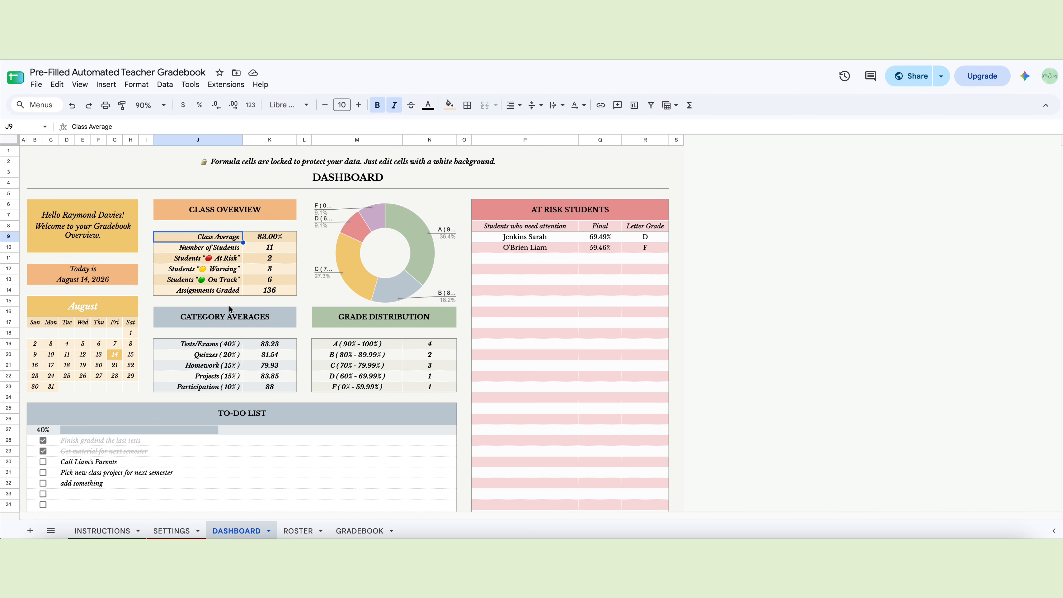
Go through the Class Overview rows from Number of Students to Assignments Graded
key(Down)
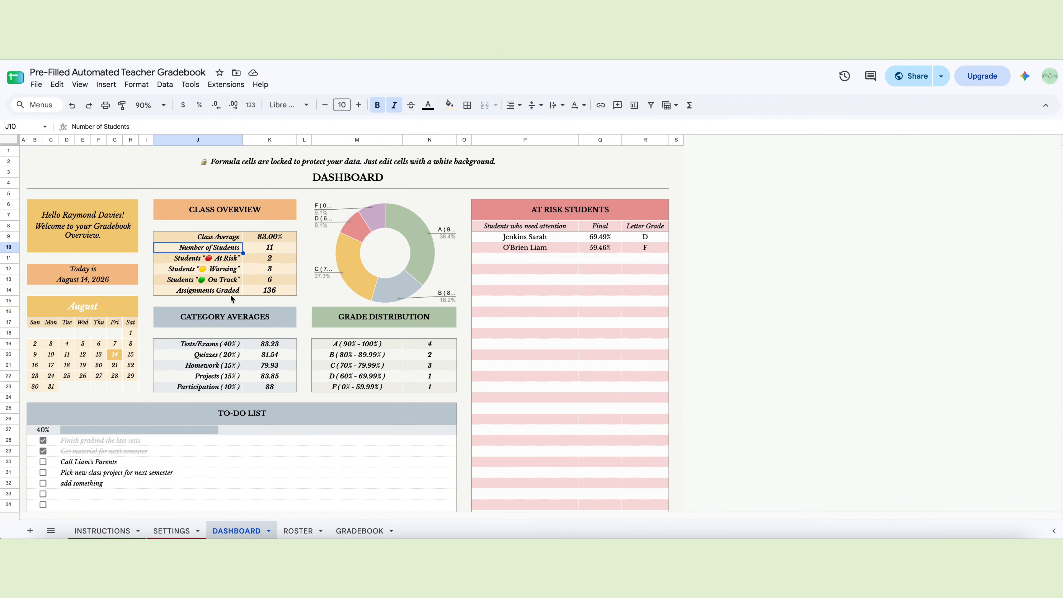
key(Down)
key(Down)
key(Down)
key(Down)
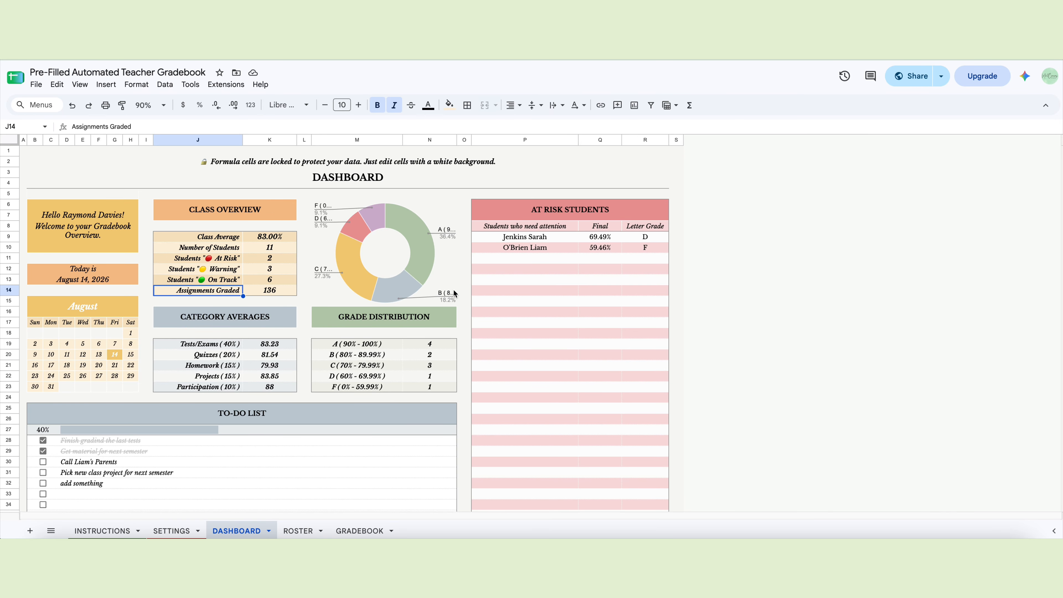
Examine the grade distribution chart and the At Risk Students table with its column headings
click(433, 306)
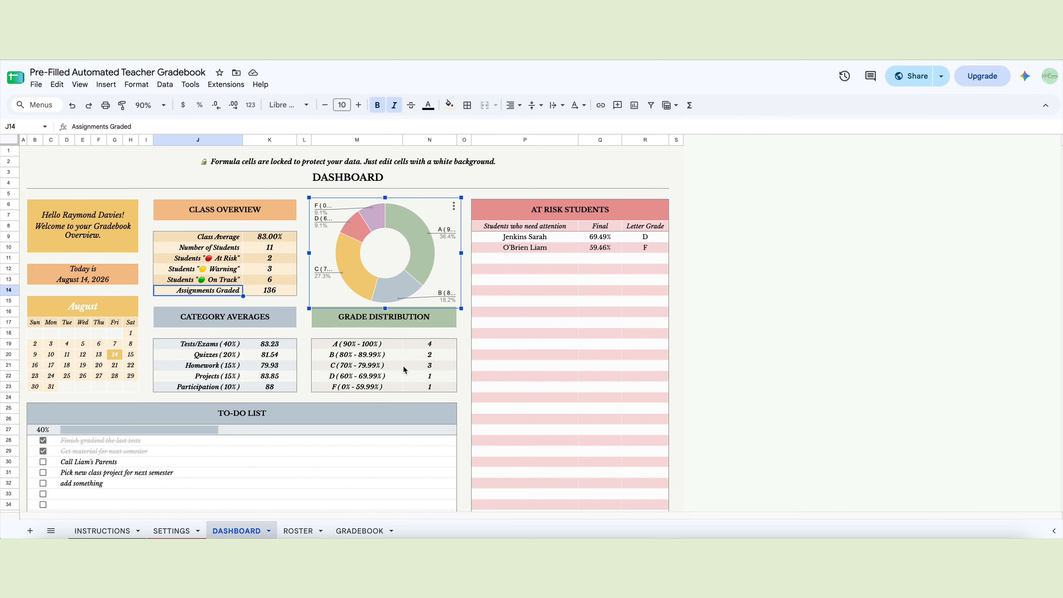
click(503, 219)
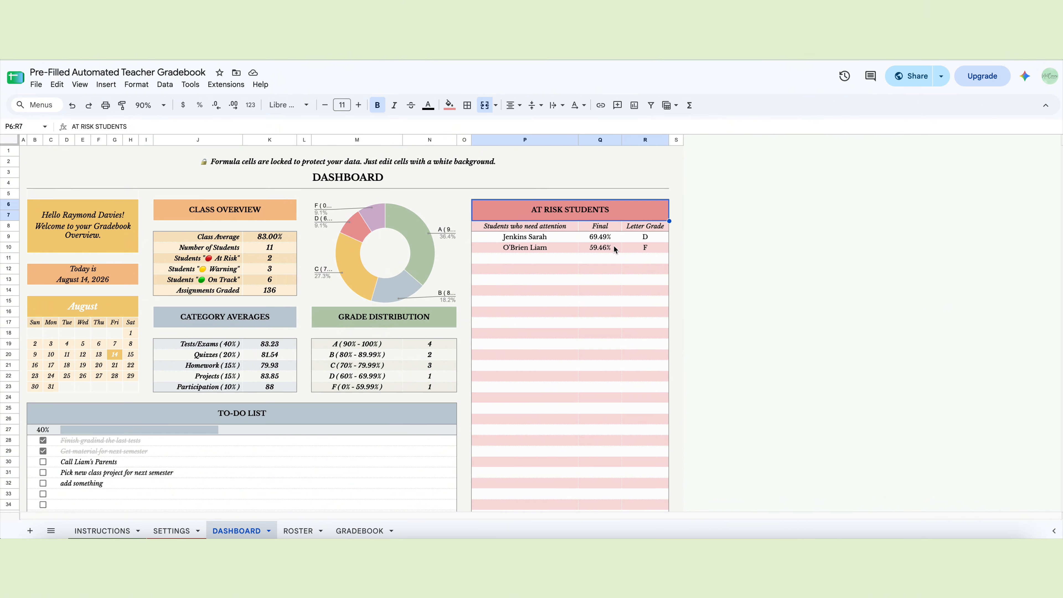
drag(492, 228, 636, 228)
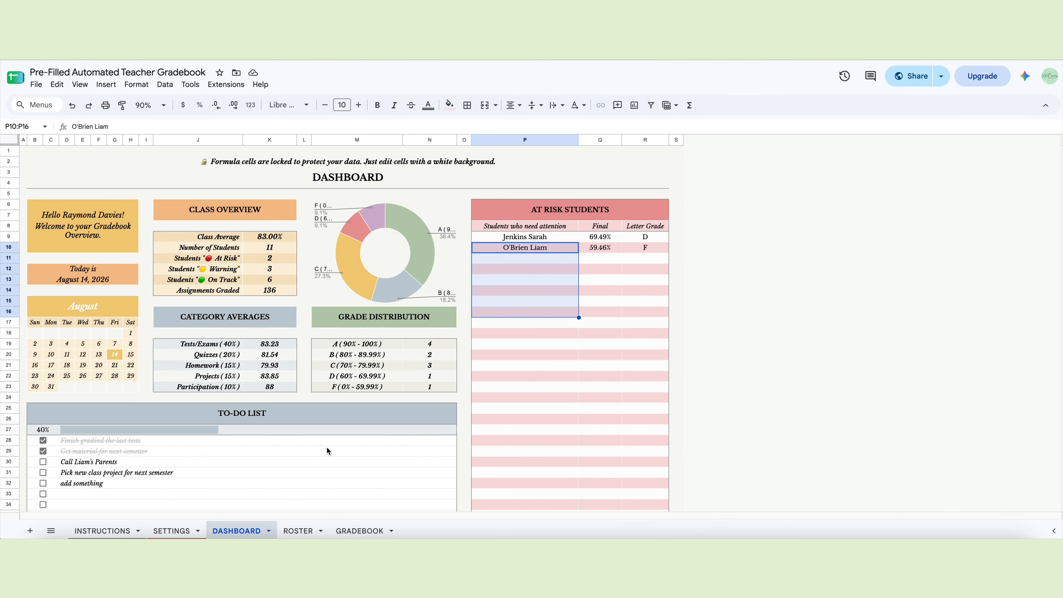
Clear the fifth to-do list entry and re-enter it as "add something"
scroll(327, 451, down, 5)
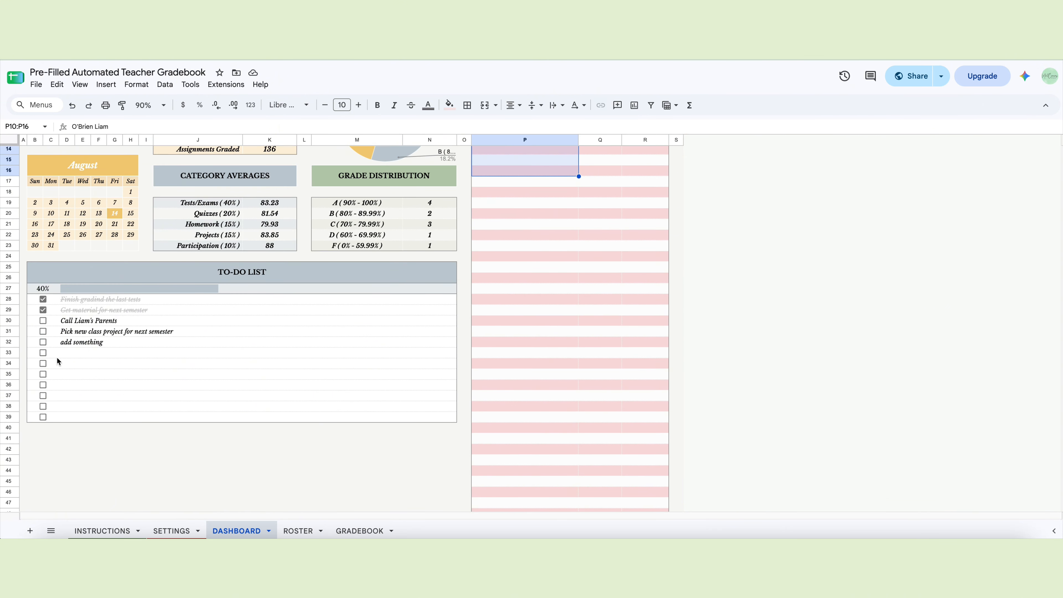
click(91, 347)
key(Delete)
text(add )
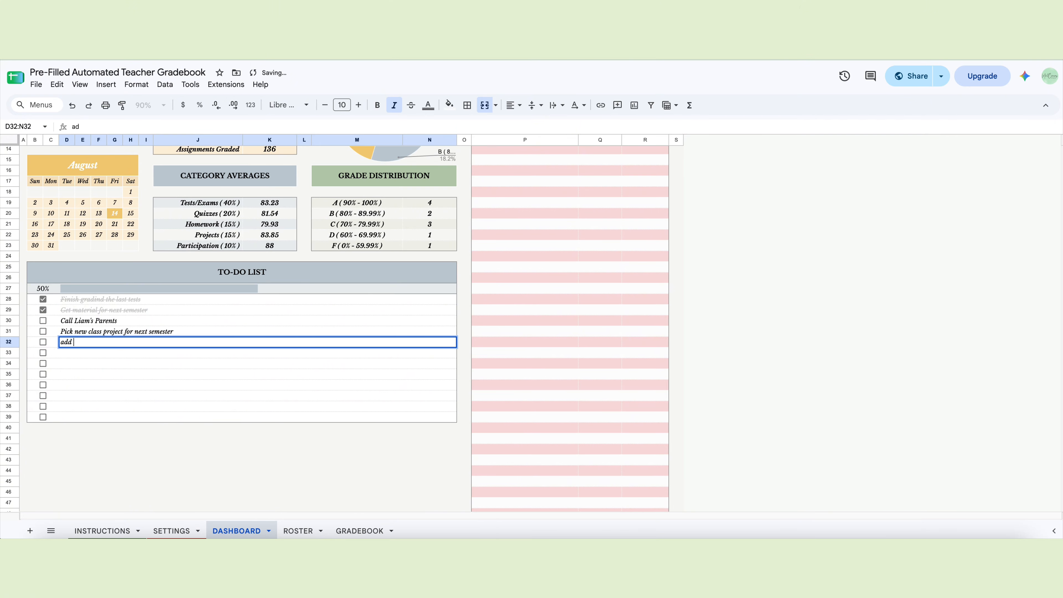
text(something)
key(Return)
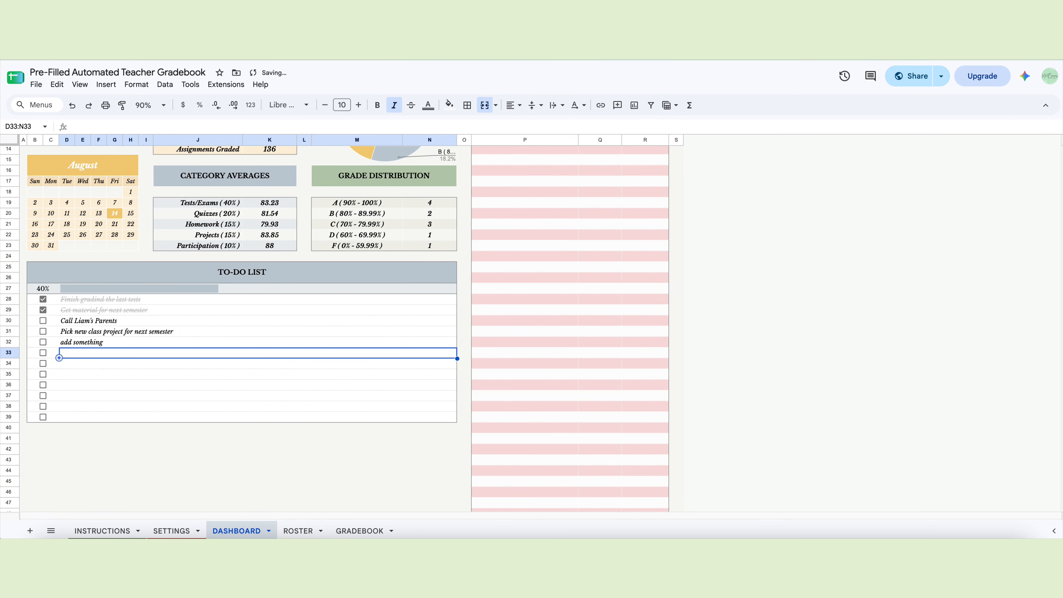
Mark the third, fourth and fifth to-do list items as completed, from the call to parents down to "add something"
click(42, 321)
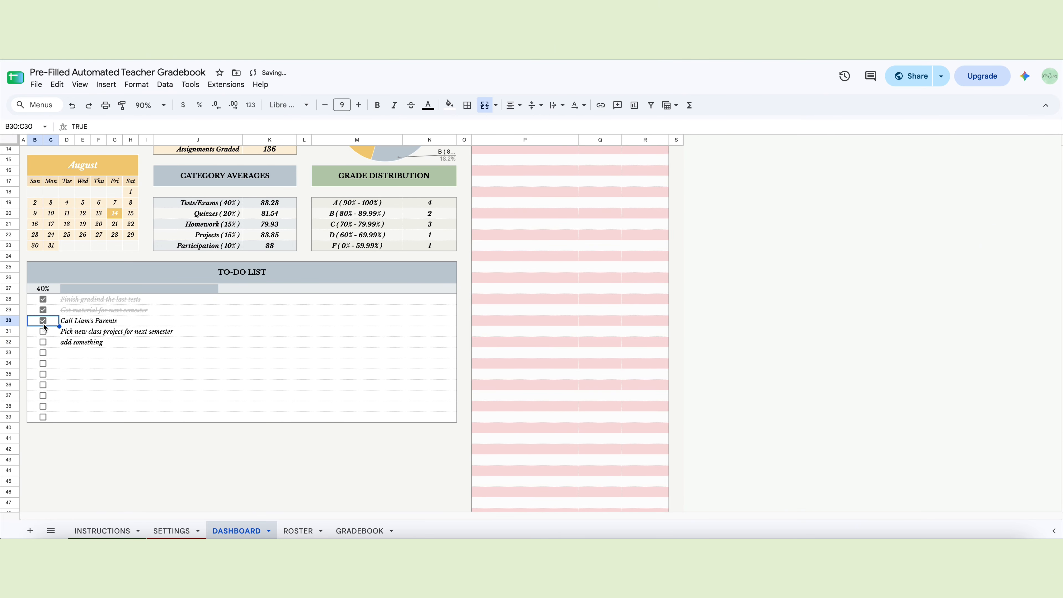
click(42, 331)
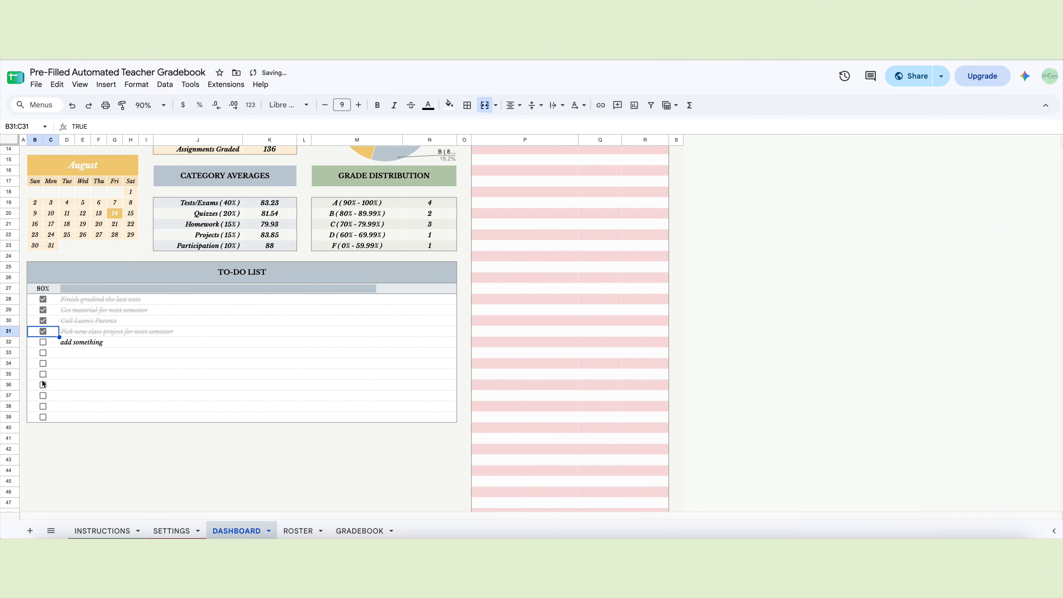
click(42, 342)
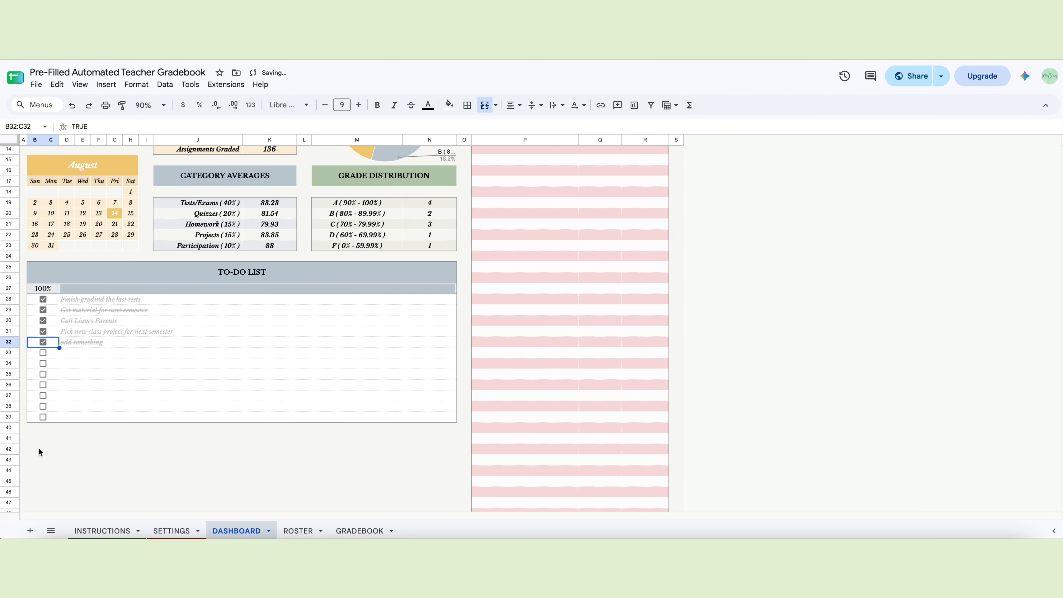
Unmark the fifth, fourth and third to-do list items, leaving only the first two completed
click(43, 342)
click(43, 331)
click(43, 320)
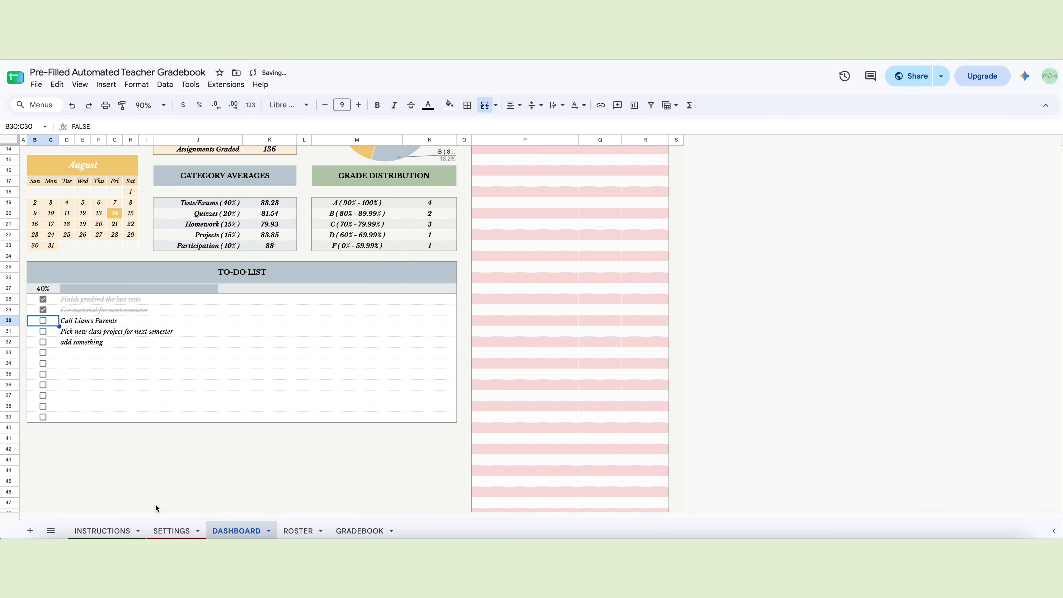
Try to delete the protected Class Average formula in the Class Overview table, and dismiss the edit without changing it
scroll(155, 508, up, 5)
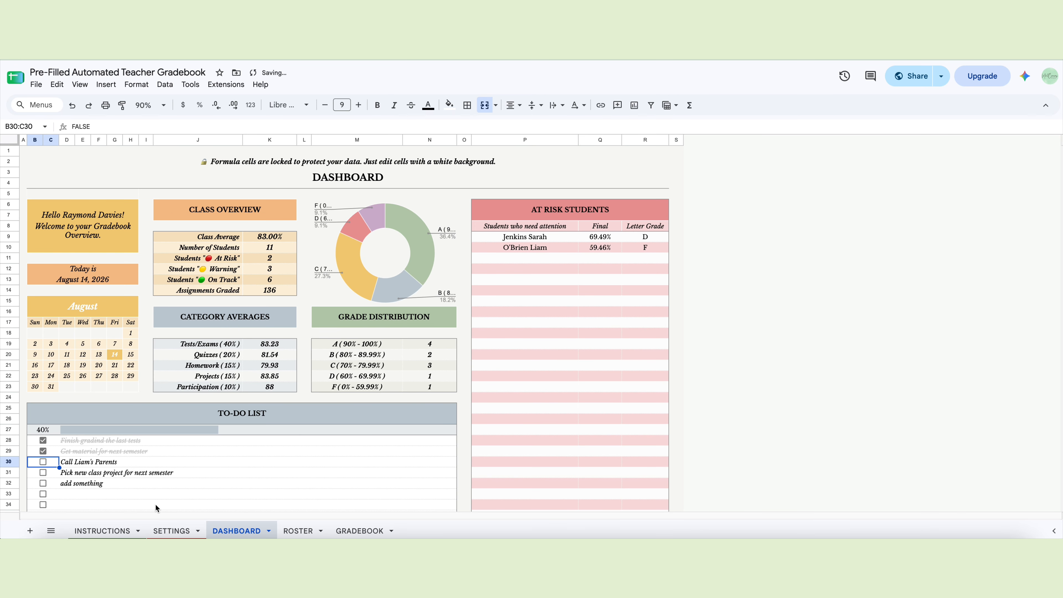
click(284, 238)
key(Delete)
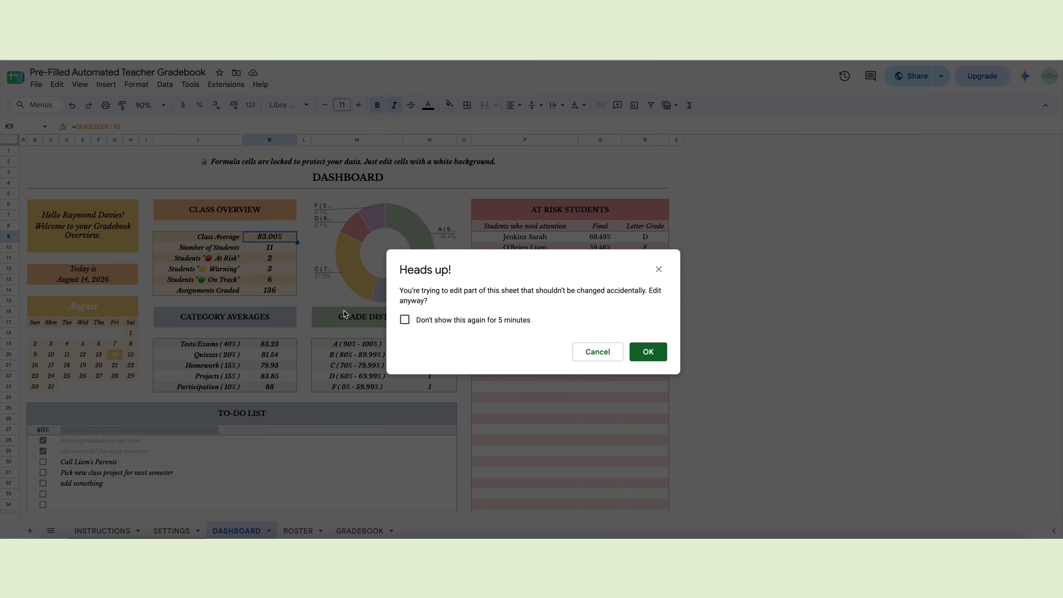
click(659, 270)
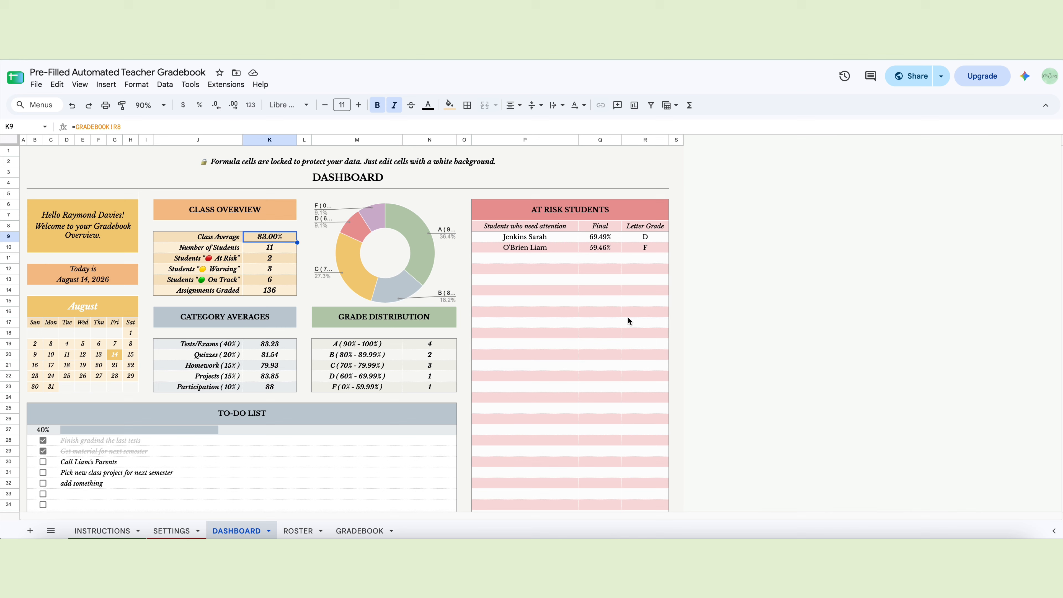
click(400, 447)
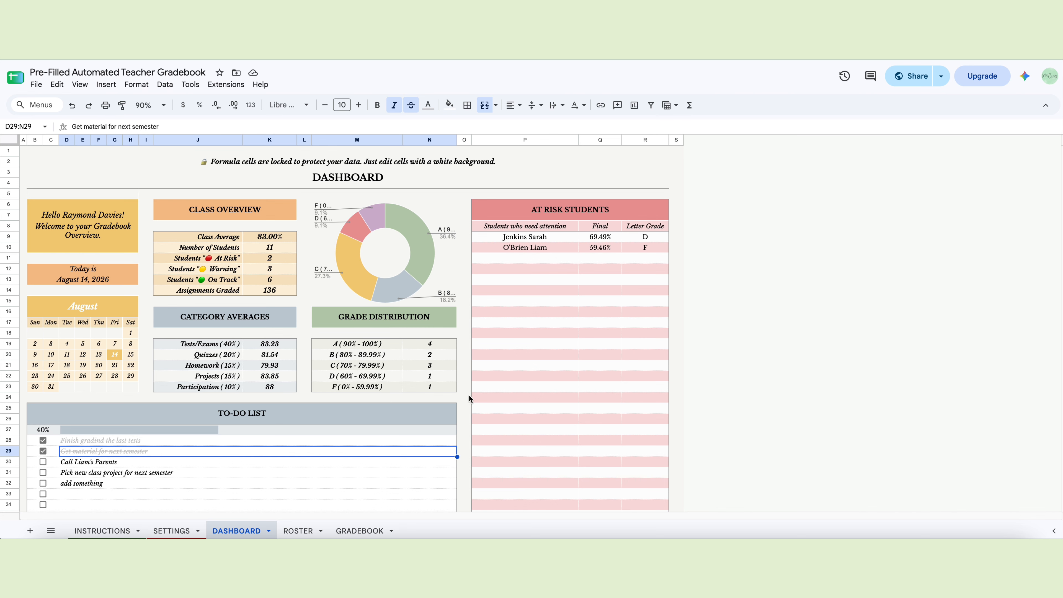
Review the Settings, Dashboard, Roster and Gradebook sheets one after another
click(172, 530)
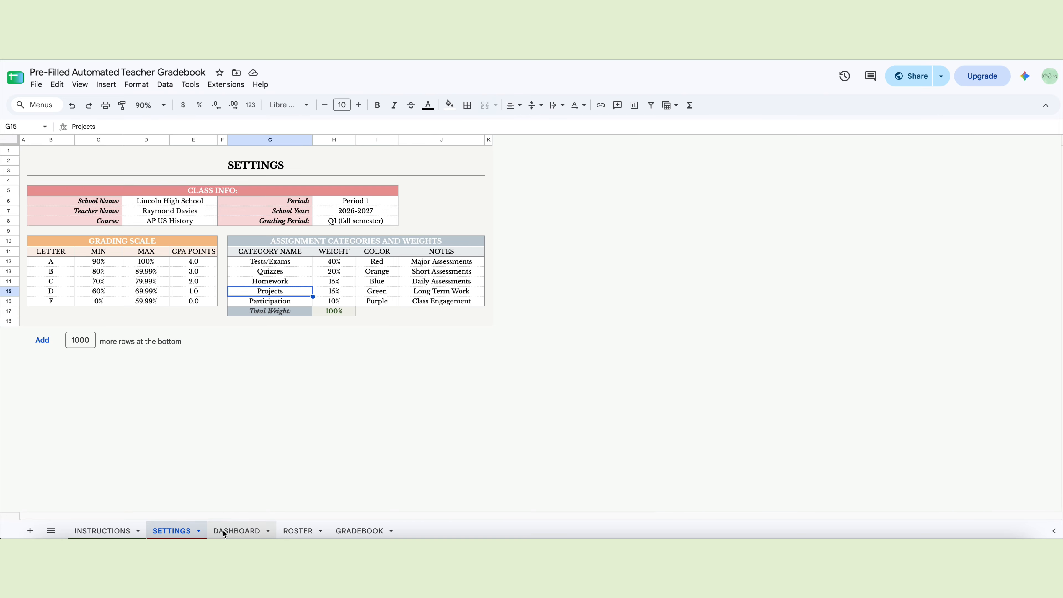
click(230, 532)
click(306, 532)
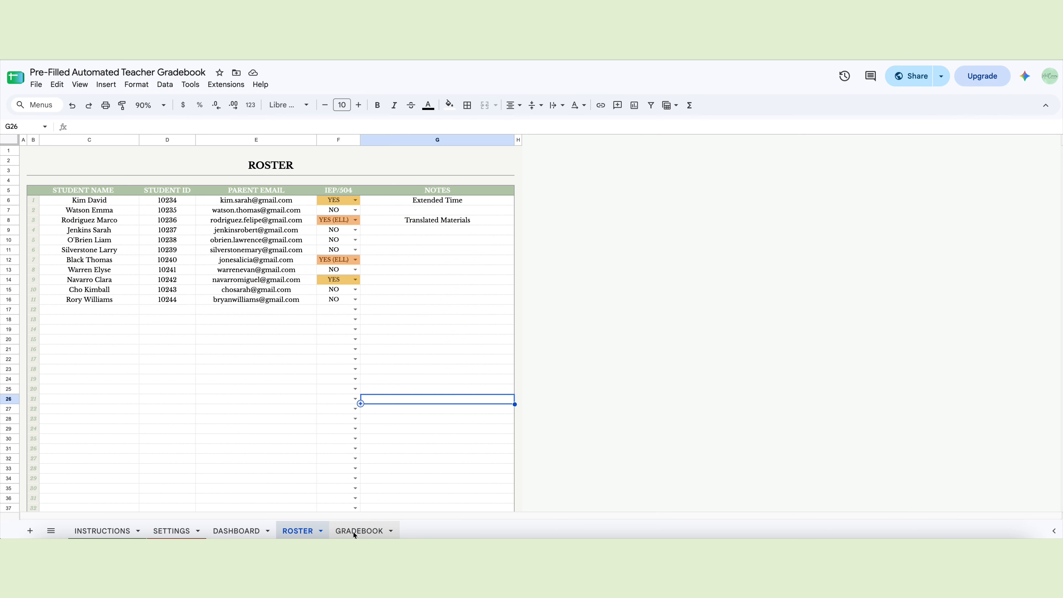
click(356, 533)
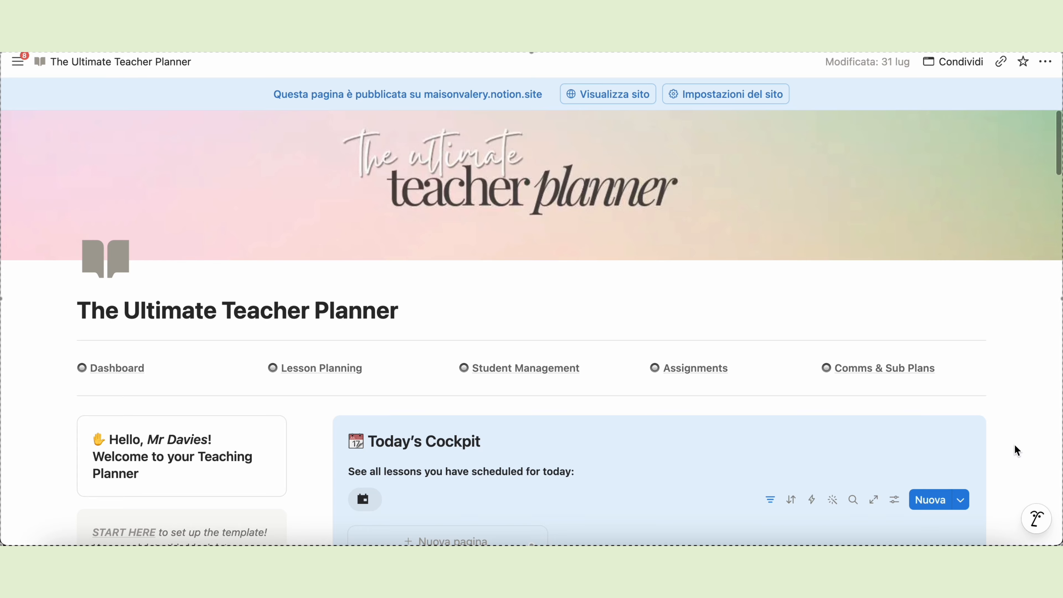
Switch to The Ultimate Teacher Planner in Notion and look through its main dashboard, Lesson Planning and Student Management pages
scroll(1014, 445, down, 20)
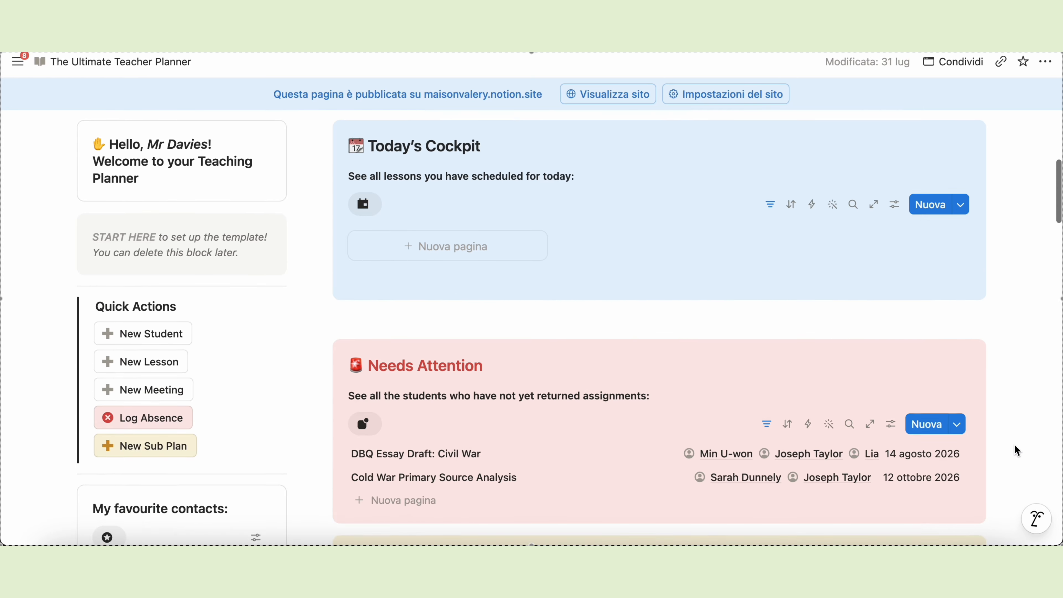
scroll(1014, 444, down, 20)
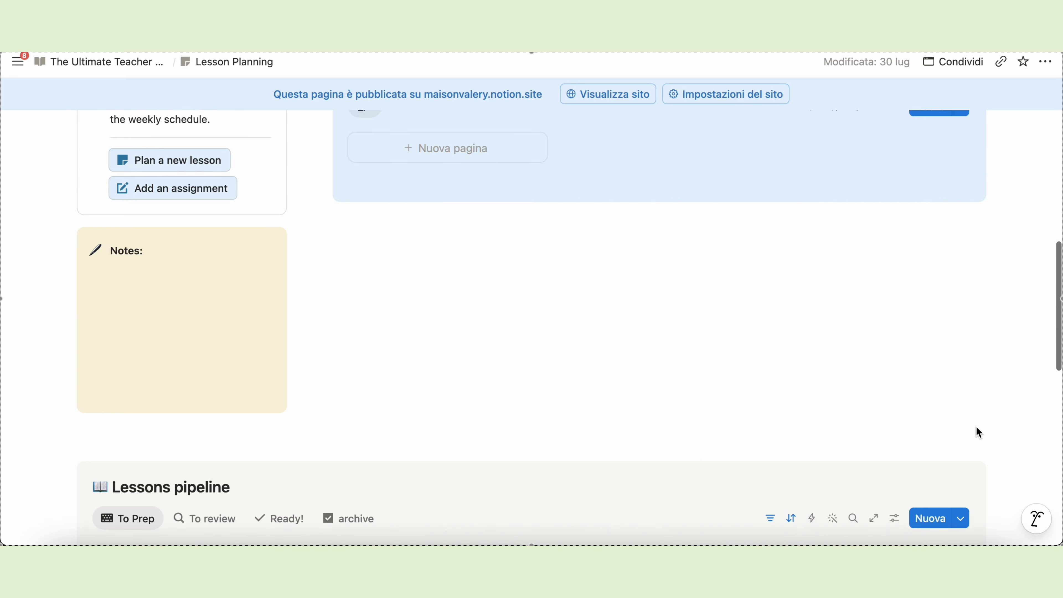
scroll(976, 426, down, 20)
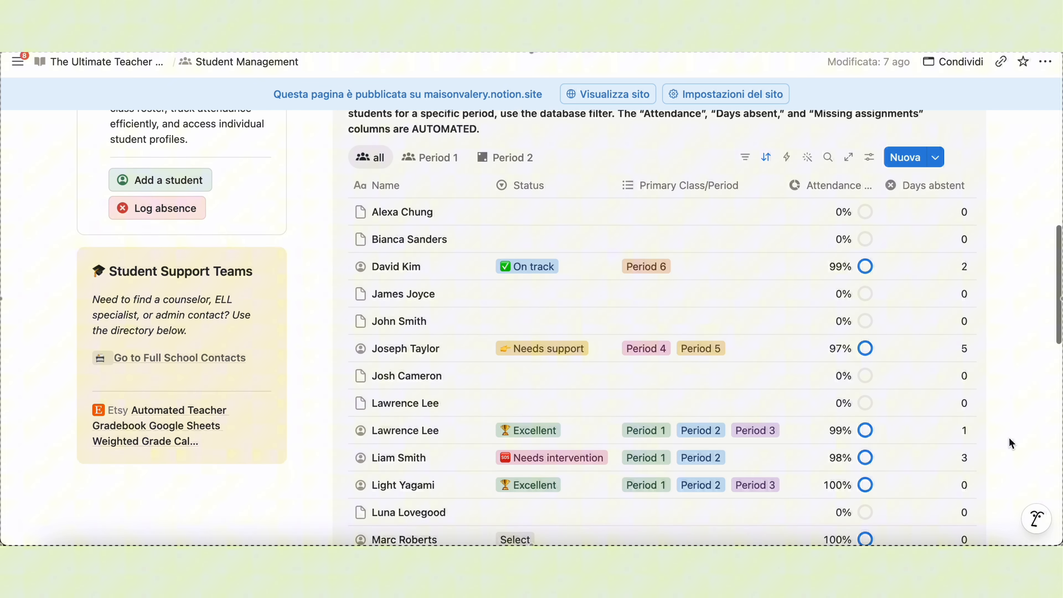
scroll(1009, 439, down, 15)
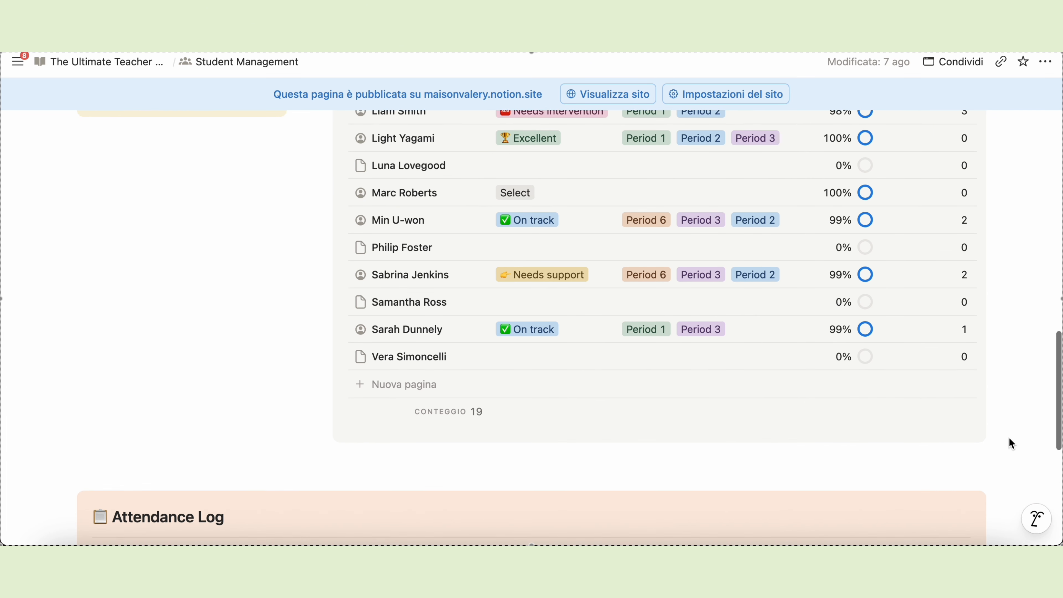